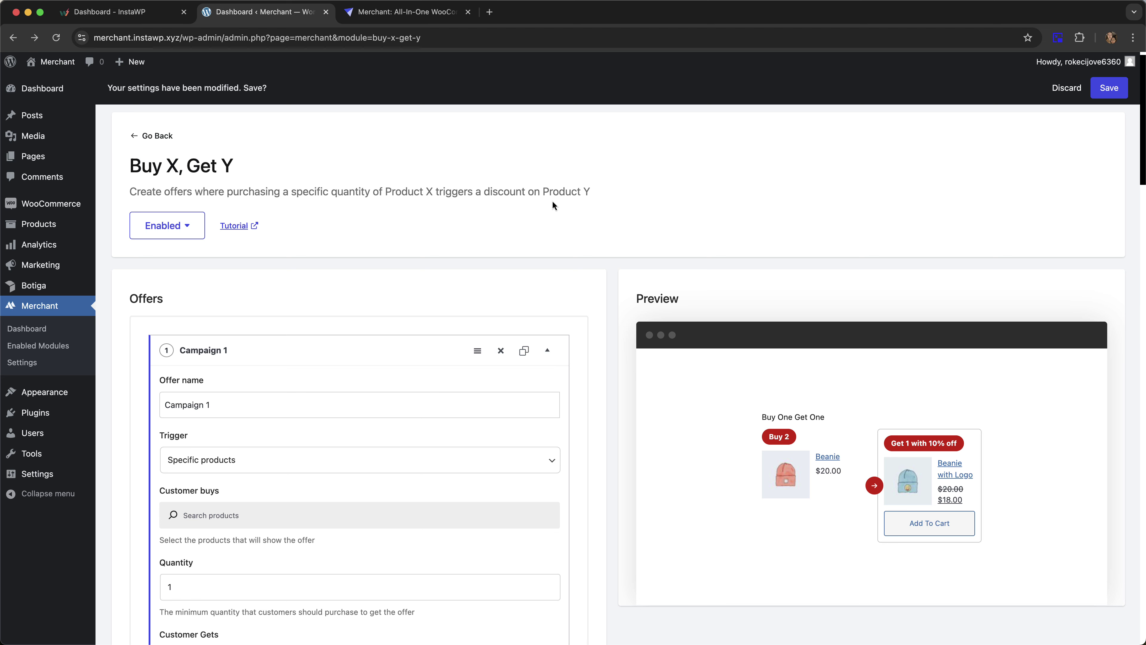
- Choose Polo as the product the customer buys in the Campaign 1 offer
{"action": "scroll", "coordinate": [594, 201], "scroll_direction": "down", "scroll_amount": 5}
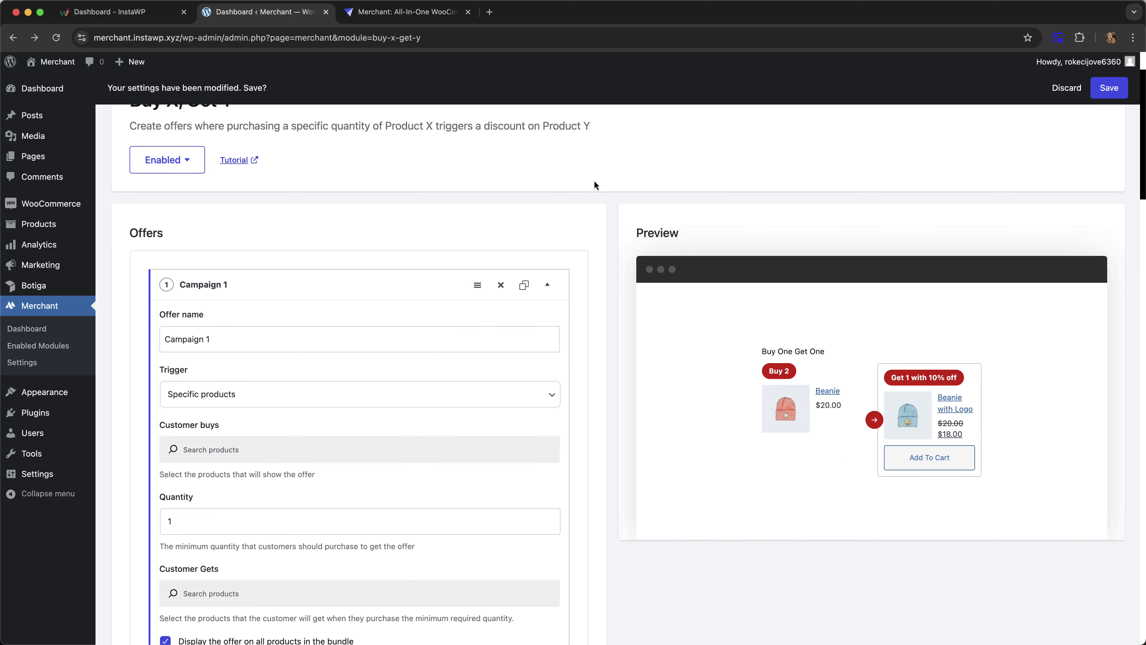
{"action": "scroll", "coordinate": [592, 185], "scroll_direction": "down", "scroll_amount": 2}
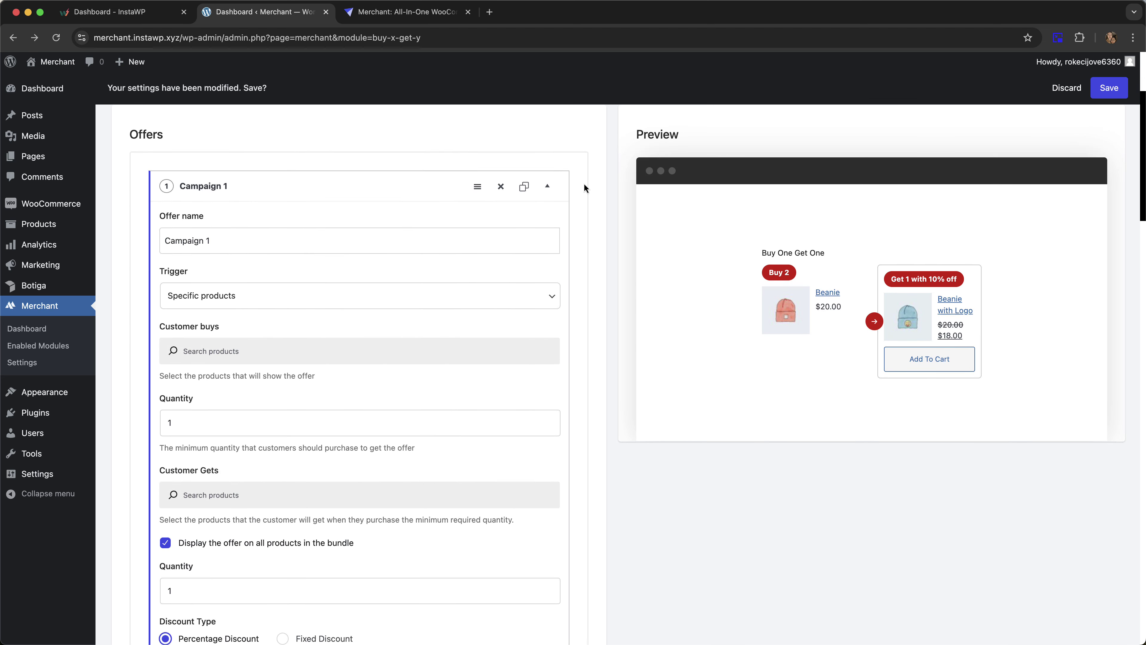
{"action": "scroll", "coordinate": [584, 183], "scroll_direction": "down", "scroll_amount": 1}
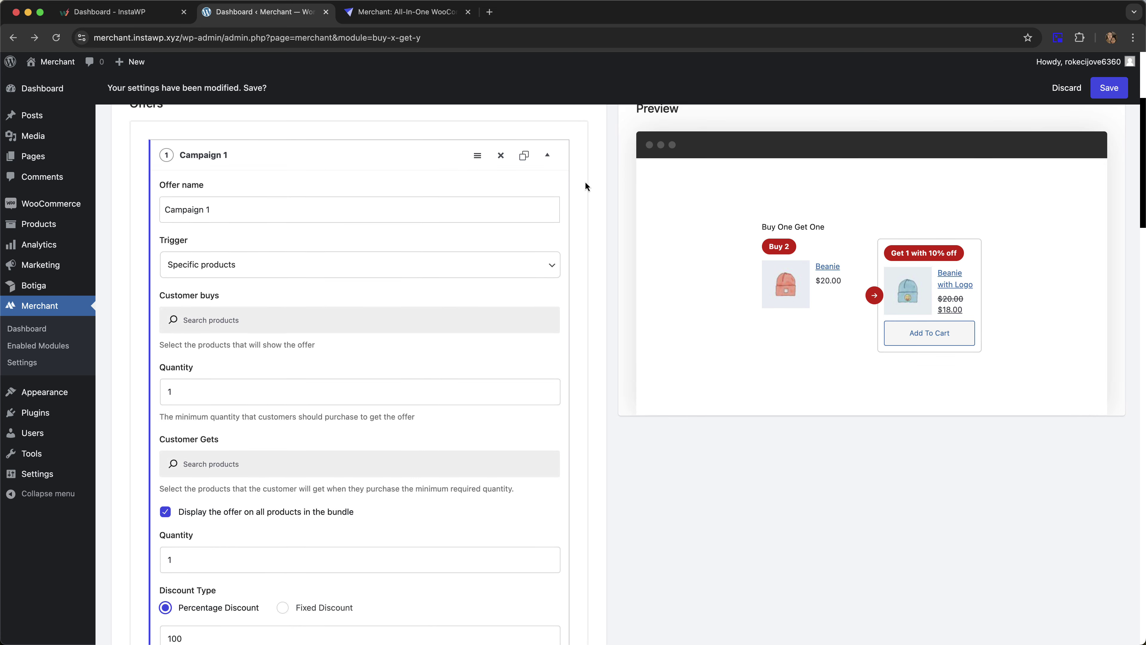
{"action": "scroll", "coordinate": [355, 206], "scroll_direction": "down", "scroll_amount": 1}
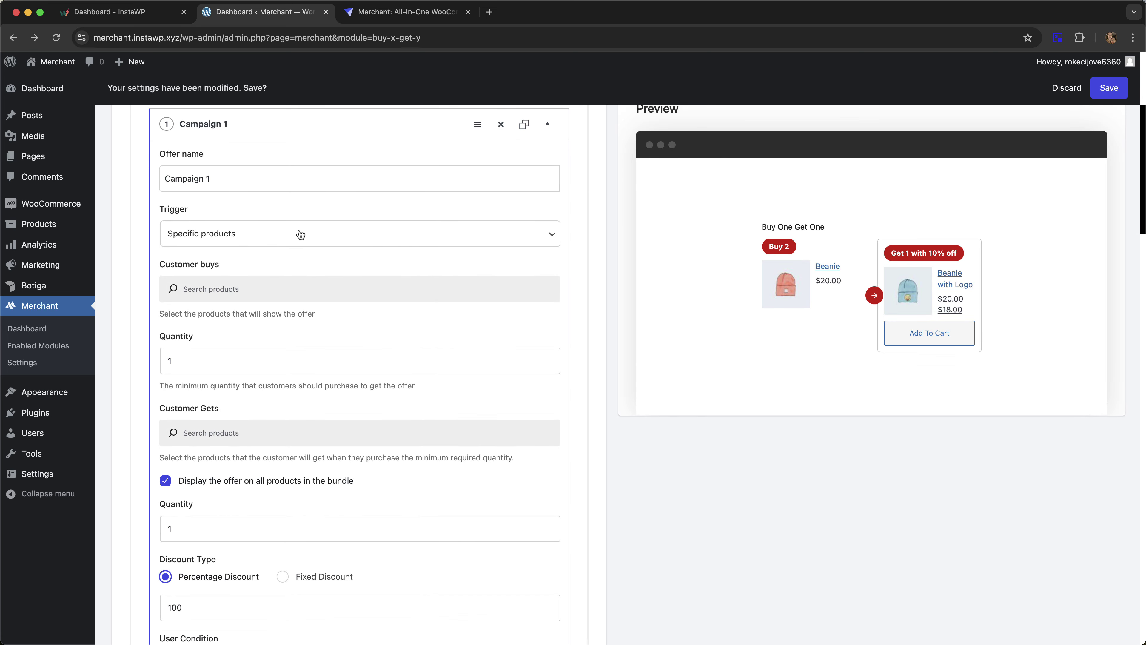
{"action": "scroll", "coordinate": [301, 237], "scroll_direction": "down", "scroll_amount": 1}
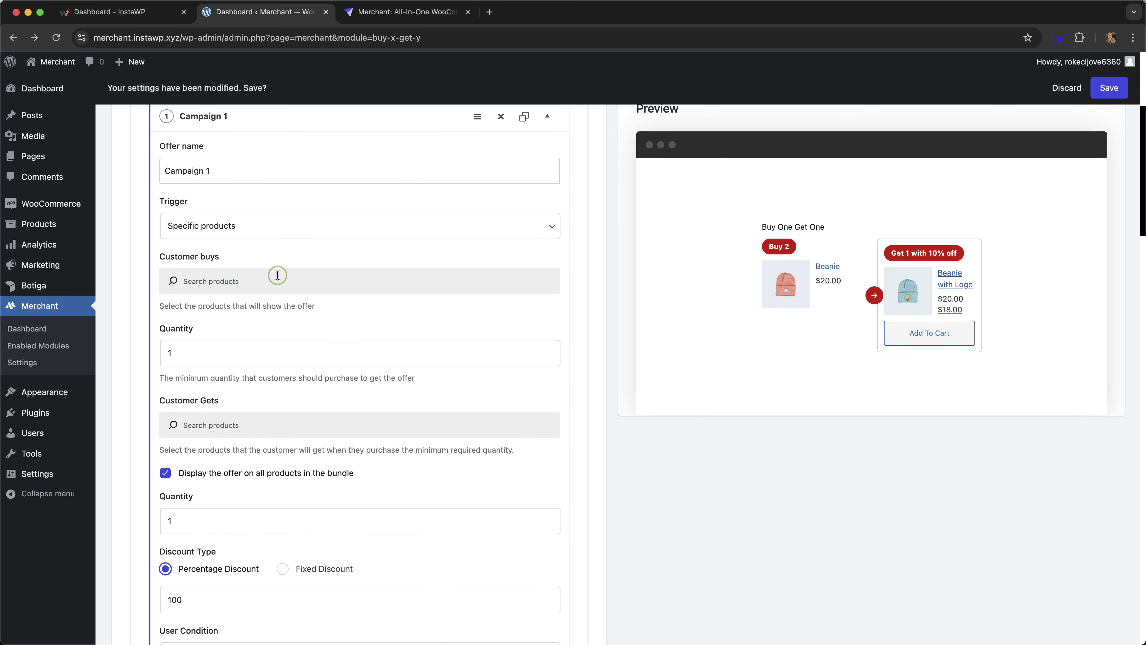
{"action": "type", "text": "polo"}
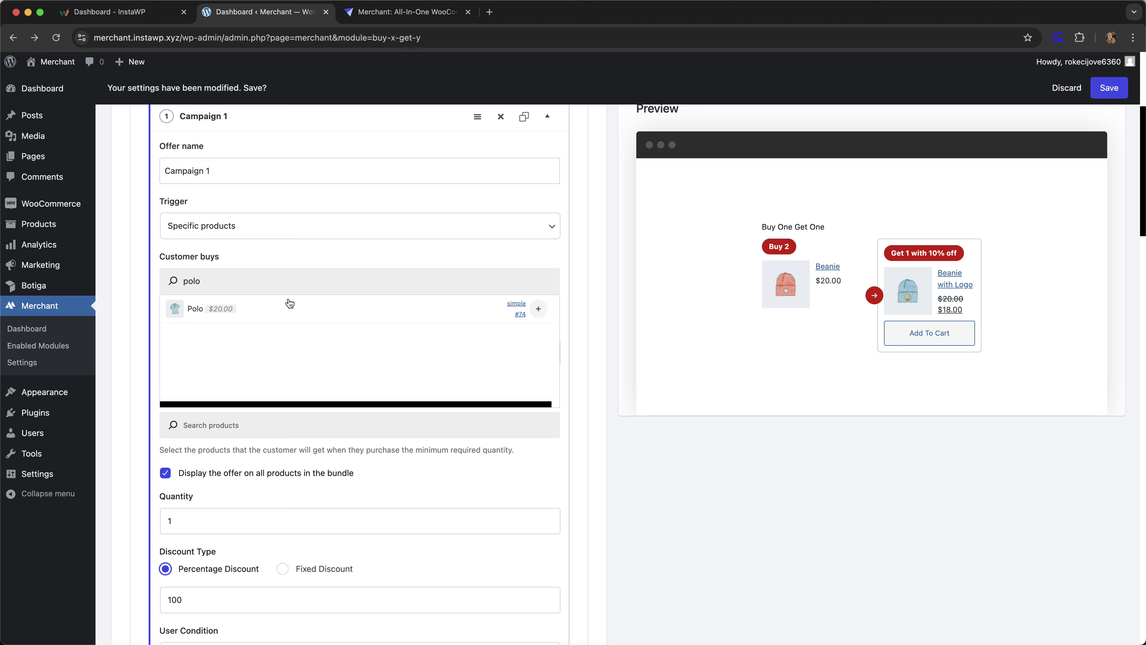
{"action": "left_click", "coordinate": [291, 301]}
- Choose Polo as the product the customer gets in Campaign 1 and save the module settings
{"action": "scroll", "coordinate": [275, 270], "scroll_direction": "down", "scroll_amount": 2}
{"action": "scroll", "coordinate": [275, 267], "scroll_direction": "down", "scroll_amount": 3}
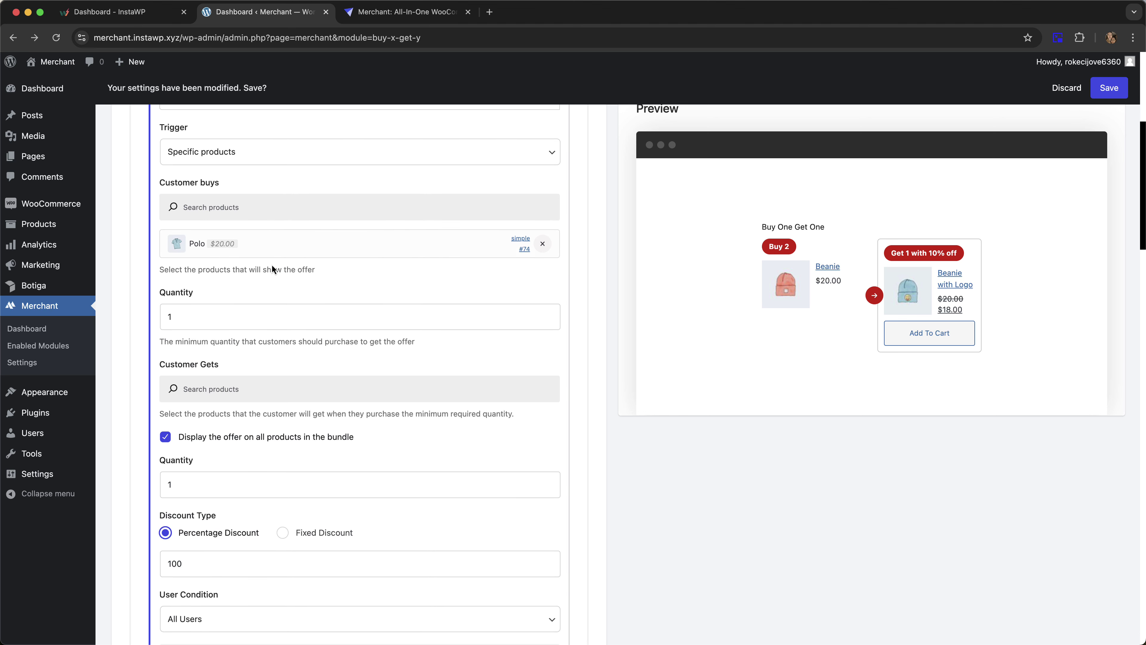
{"action": "scroll", "coordinate": [217, 294], "scroll_direction": "down", "scroll_amount": 1}
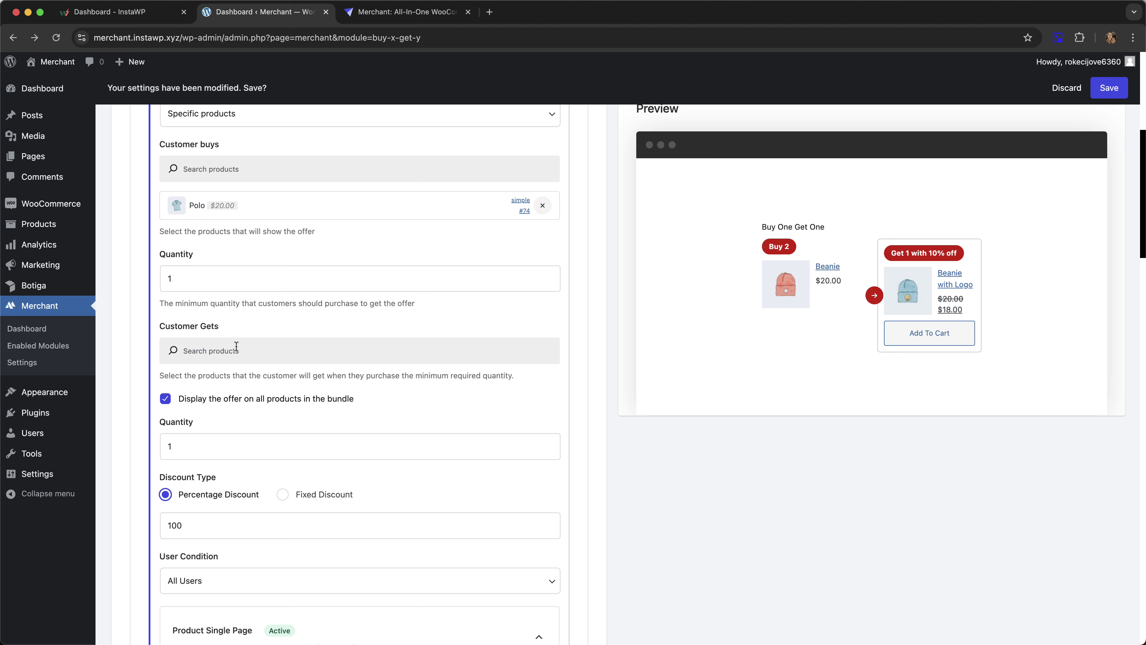
{"action": "type", "text": "polo"}
{"action": "left_click", "coordinate": [225, 372]}
{"action": "scroll", "coordinate": [240, 437], "scroll_direction": "down", "scroll_amount": 2}
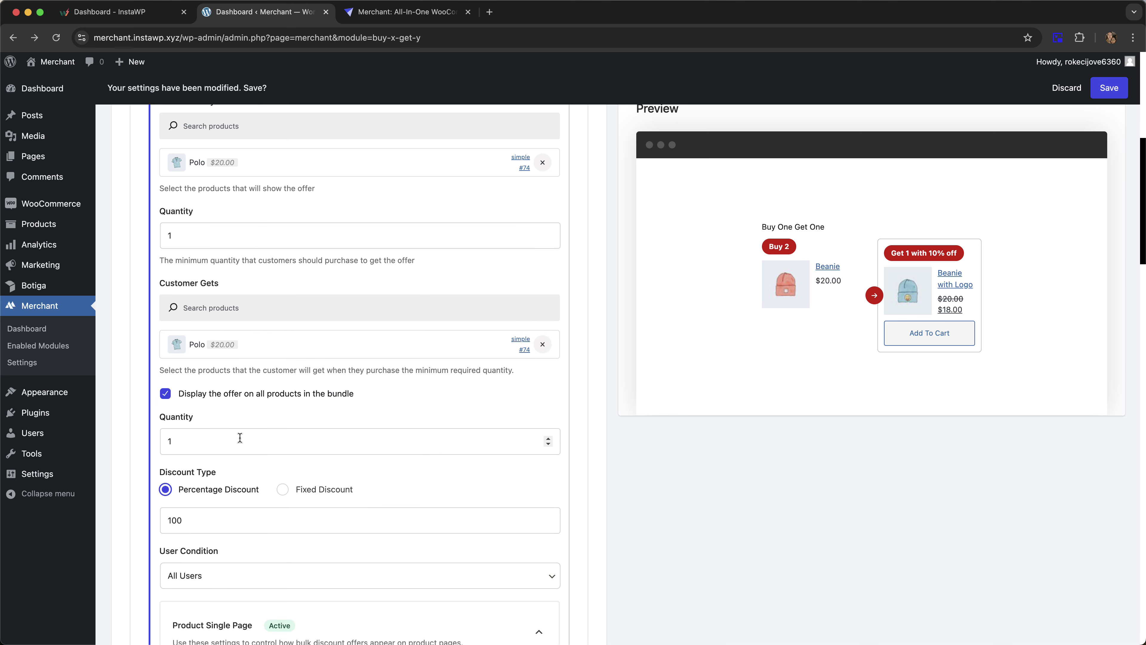
{"action": "scroll", "coordinate": [240, 438], "scroll_direction": "down", "scroll_amount": 1}
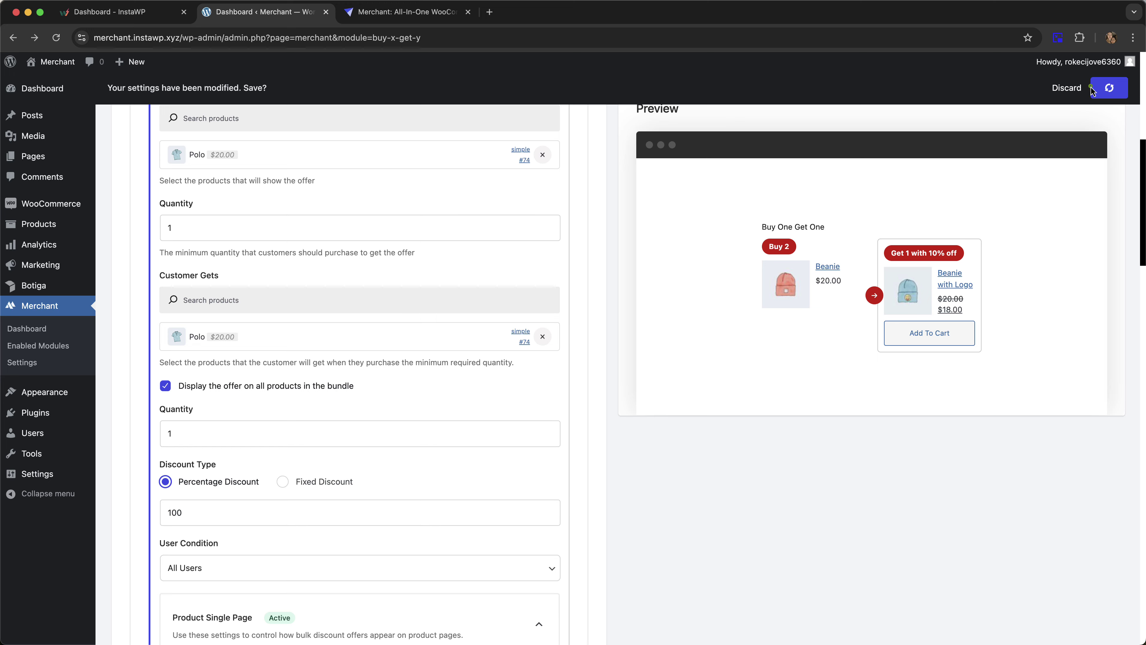
{"action": "left_click", "coordinate": [1091, 88]}
- Open the store in a new browser tab and view the offer on the Polo product page
{"action": "mouse_move", "coordinate": [66, 63]}
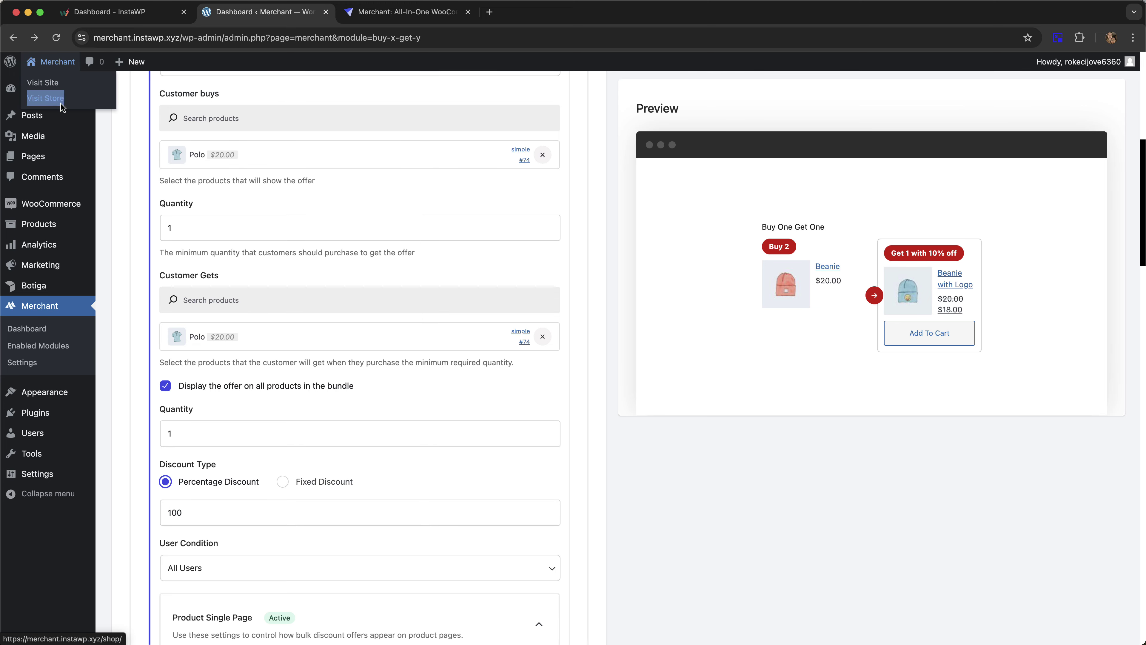
{"action": "right_click", "coordinate": [56, 95]}
{"action": "left_click", "coordinate": [89, 108]}
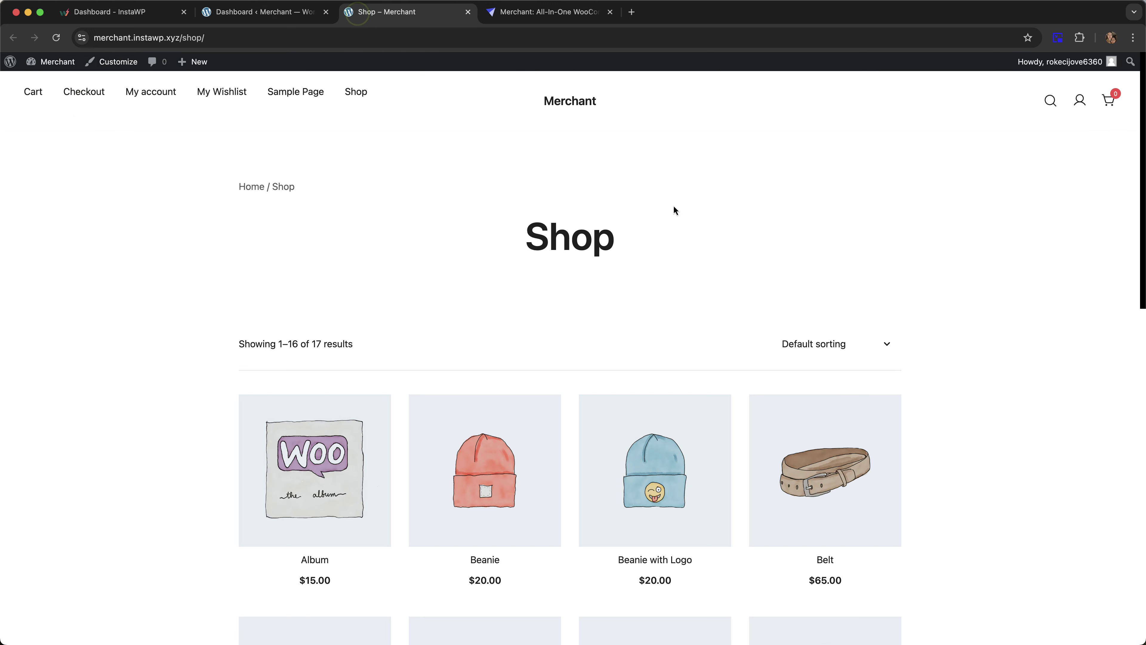
{"action": "scroll", "coordinate": [672, 210], "scroll_direction": "down", "scroll_amount": 12}
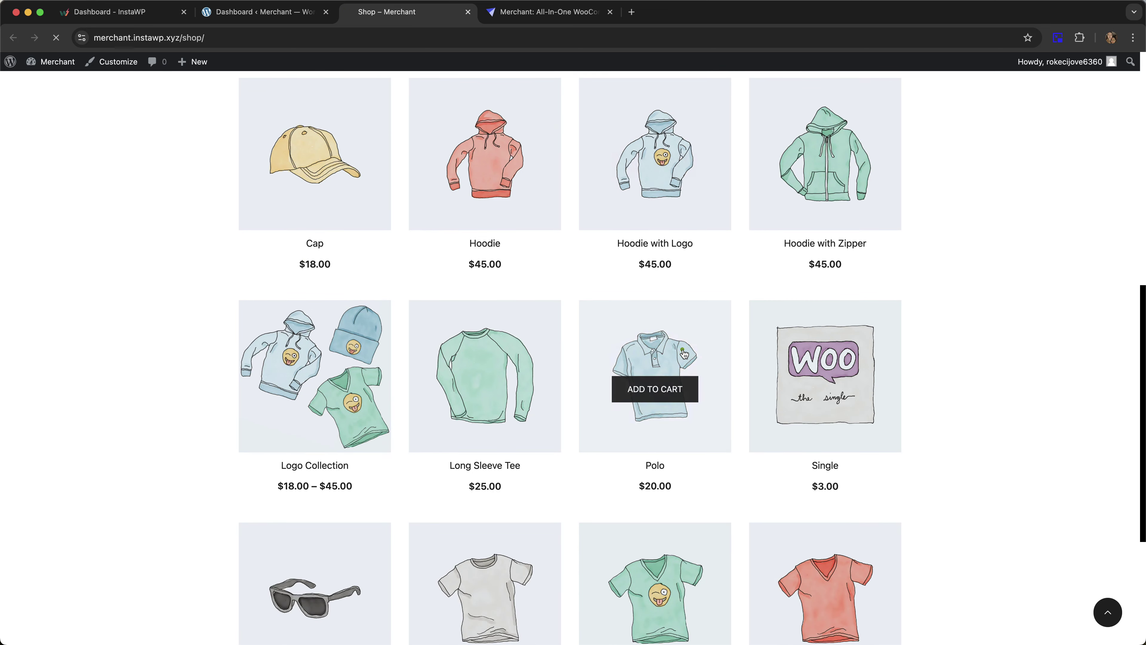
{"action": "left_click", "coordinate": [684, 353]}
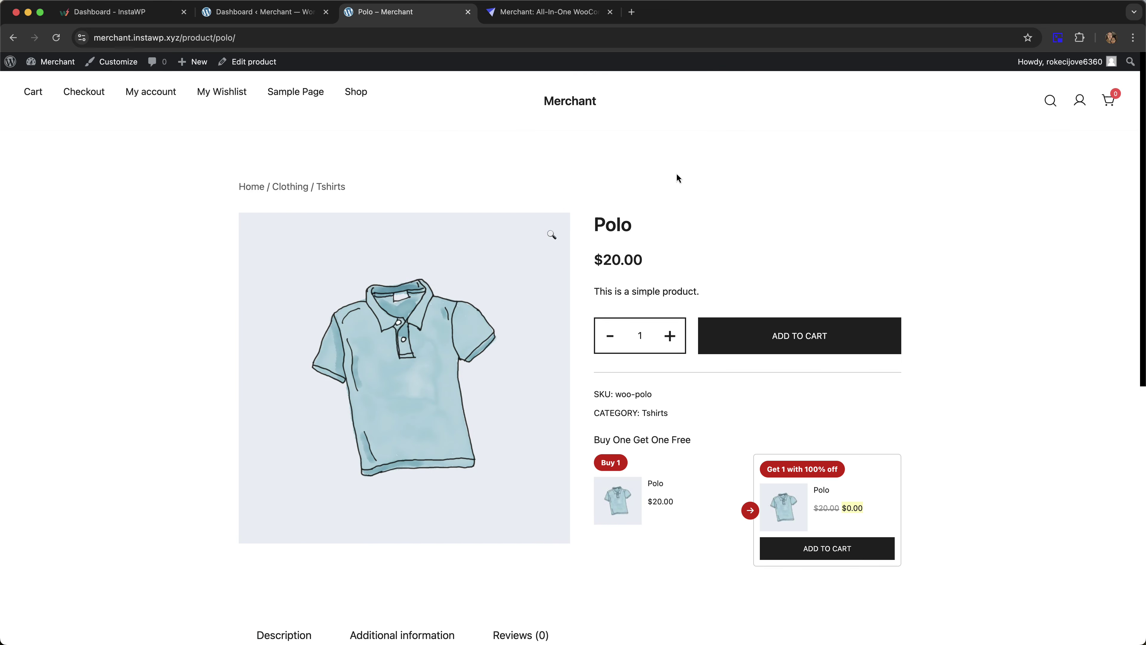
{"action": "scroll", "coordinate": [676, 177], "scroll_direction": "down", "scroll_amount": 1}
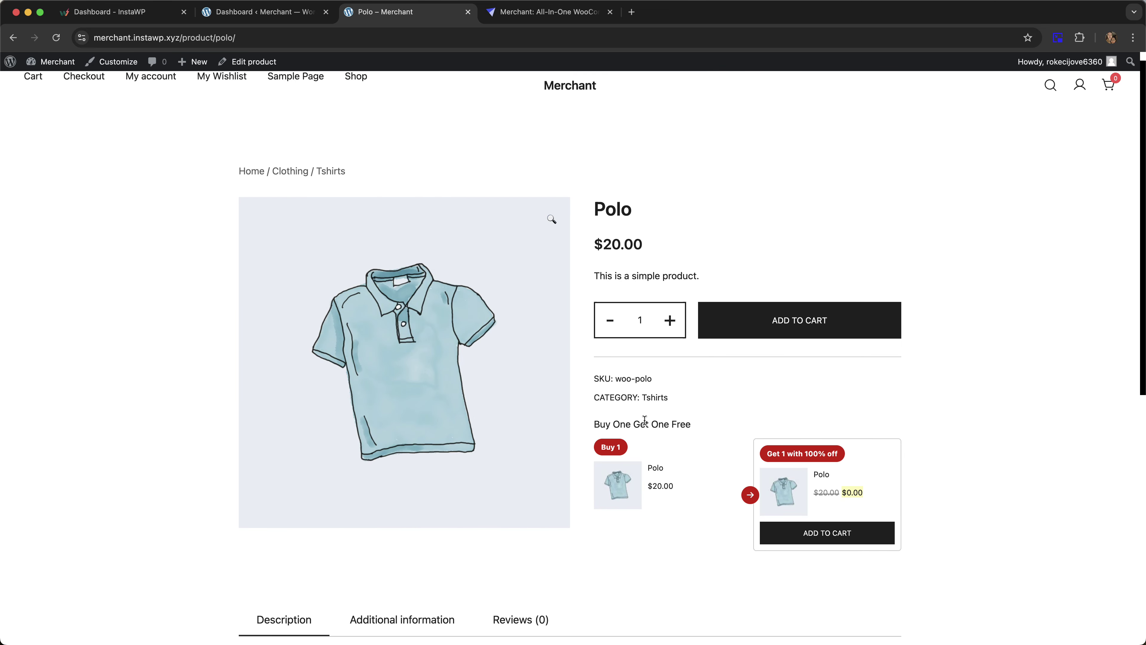
{"action": "scroll", "coordinate": [694, 406], "scroll_direction": "down", "scroll_amount": 1}
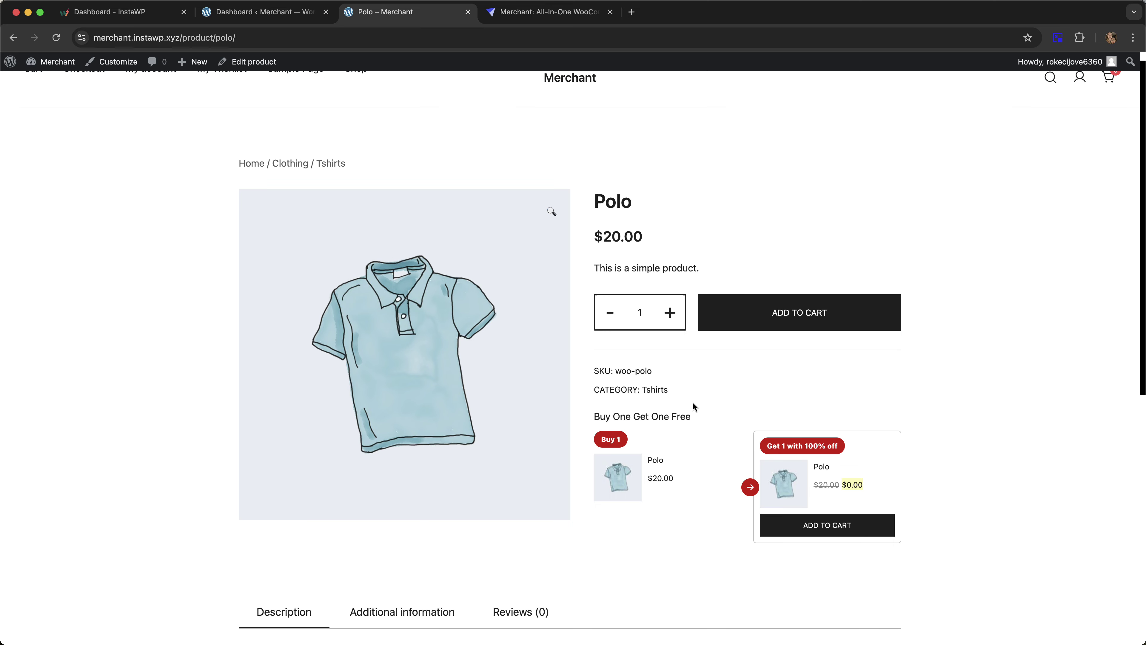
- Add the Polo buy-one-get-one-free offer to the cart and reopen the Polo product page from there
{"action": "left_click", "coordinate": [228, 15]}
{"action": "scroll", "coordinate": [801, 336], "scroll_direction": "up", "scroll_amount": 1}
{"action": "scroll", "coordinate": [773, 325], "scroll_direction": "down", "scroll_amount": 1}
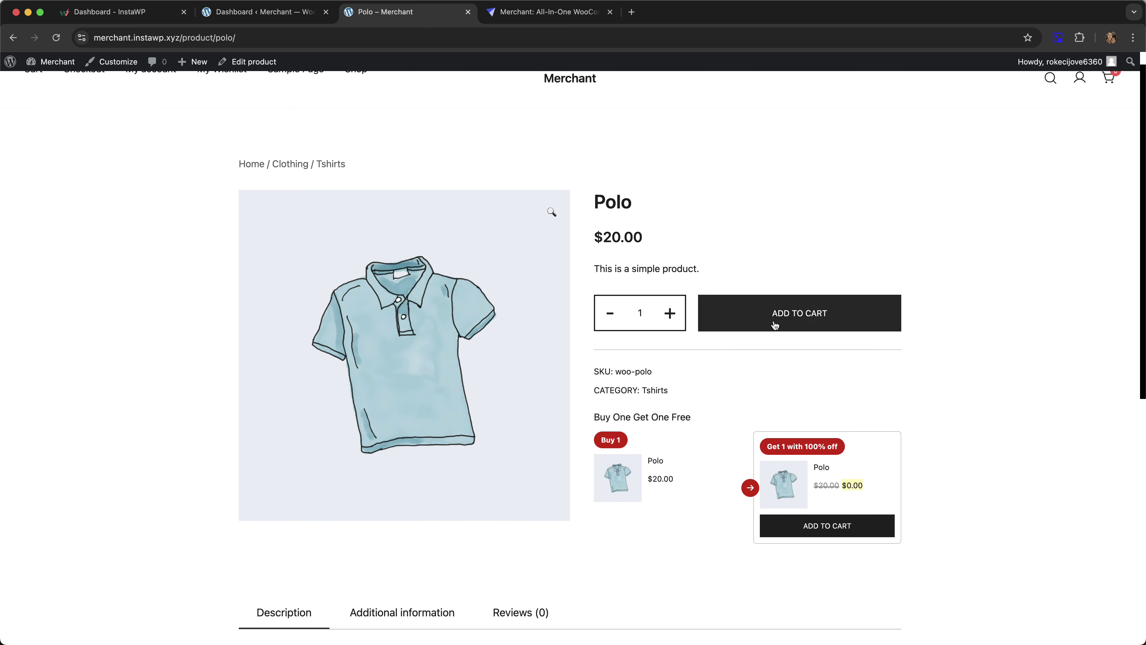
{"action": "left_click", "coordinate": [833, 524]}
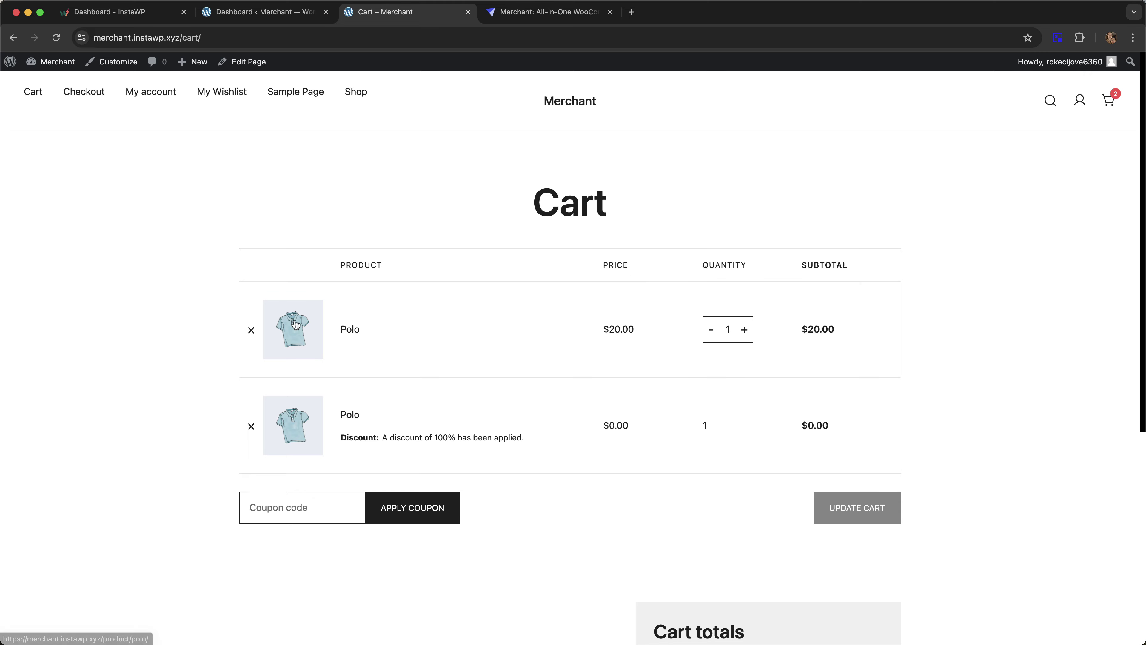
{"action": "left_click", "coordinate": [290, 333]}
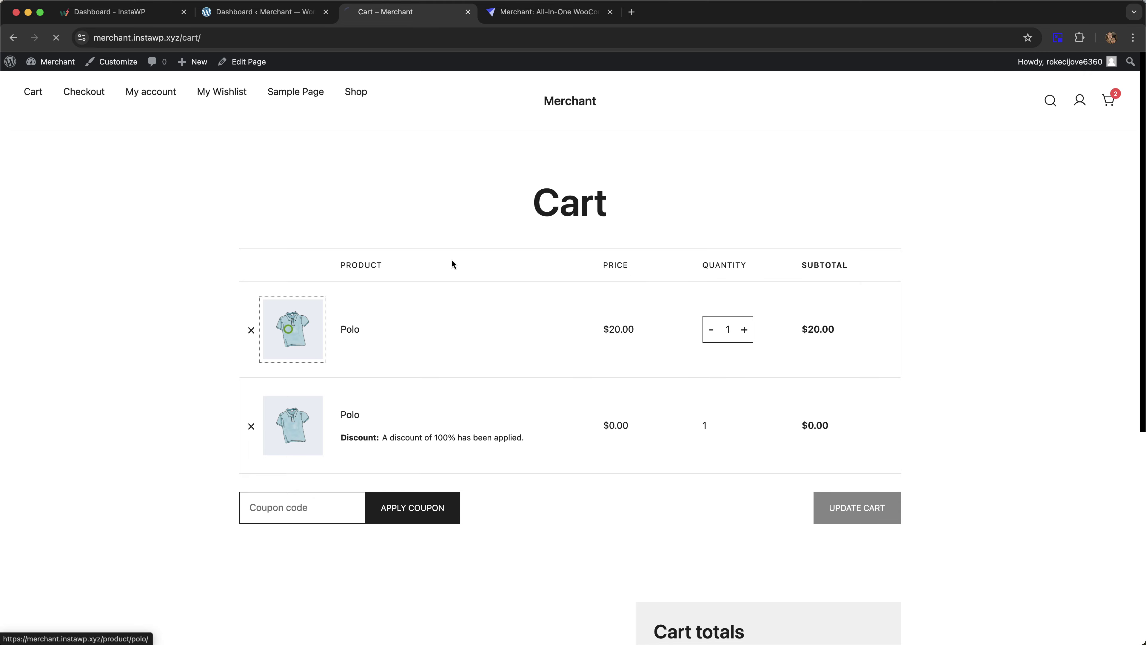
- Return to the Buy X, Get Y settings and try to set the Customer buys quantity to 3
{"action": "left_click", "coordinate": [229, 13]}
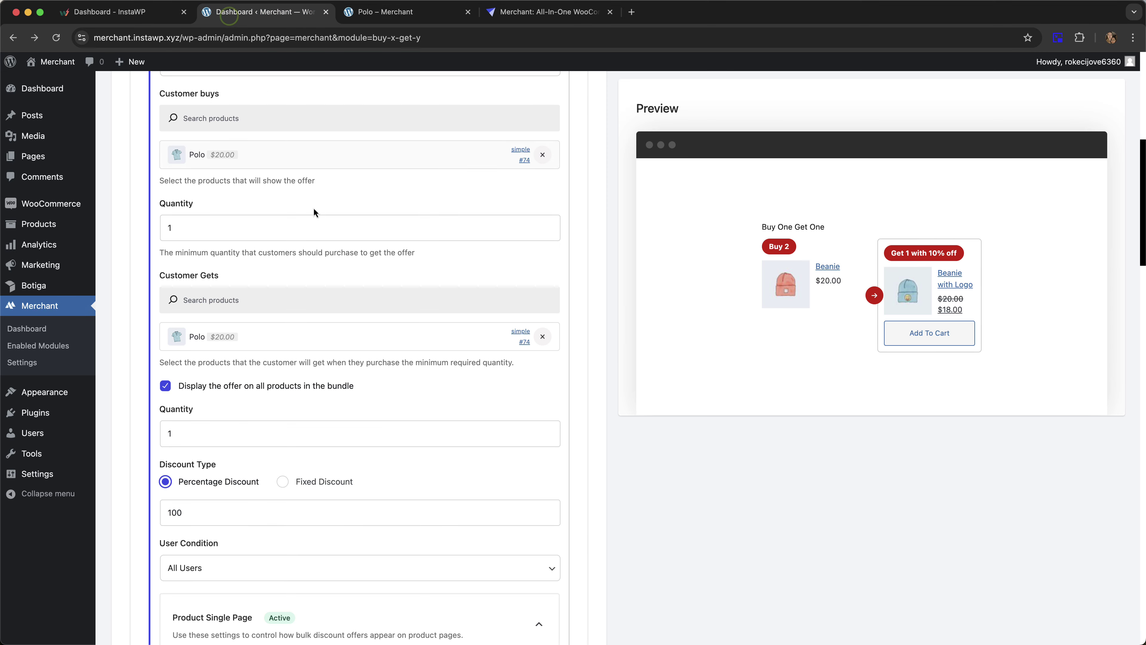
{"action": "scroll", "coordinate": [283, 207], "scroll_direction": "down", "scroll_amount": 1}
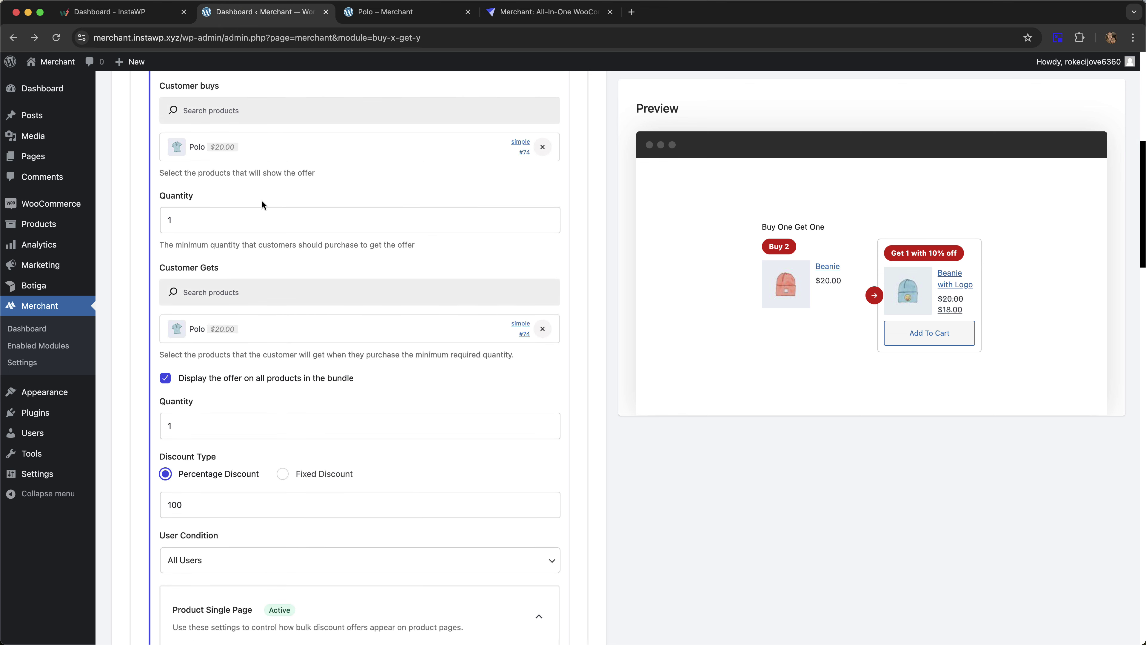
{"action": "left_click", "coordinate": [217, 208]}
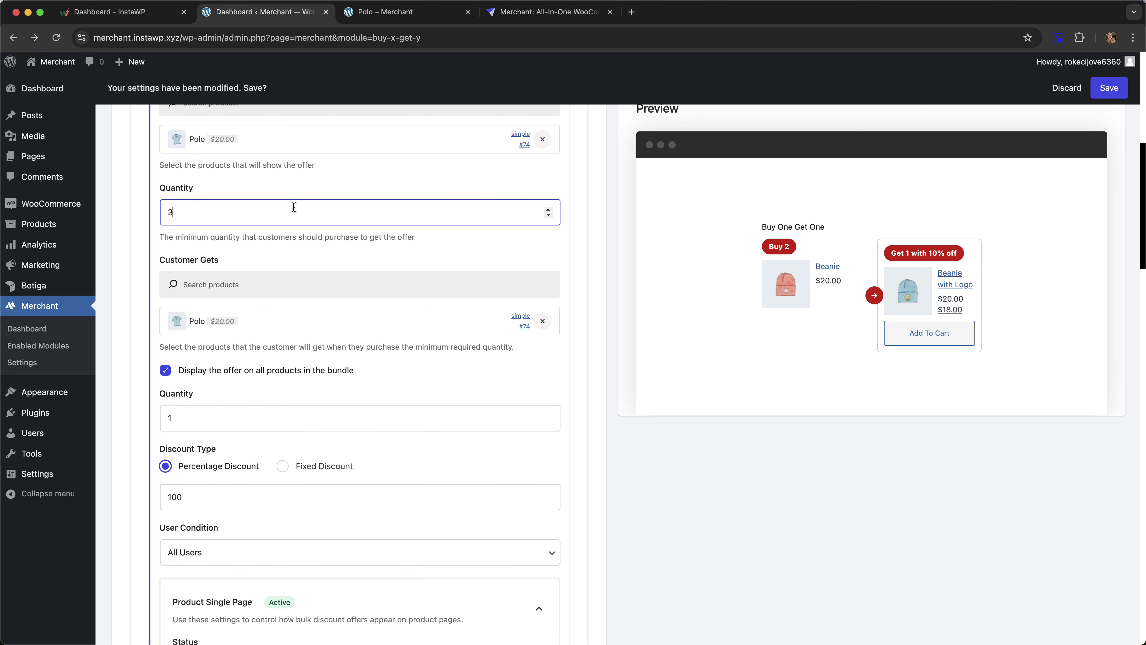
{"action": "scroll", "coordinate": [293, 206], "scroll_direction": "down", "scroll_amount": 1}
{"action": "scroll", "coordinate": [262, 229], "scroll_direction": "down", "scroll_amount": 1}
- Set the Customer Gets quantity to 2, save the settings and reload the Polo product page
{"action": "left_click", "coordinate": [204, 392]}
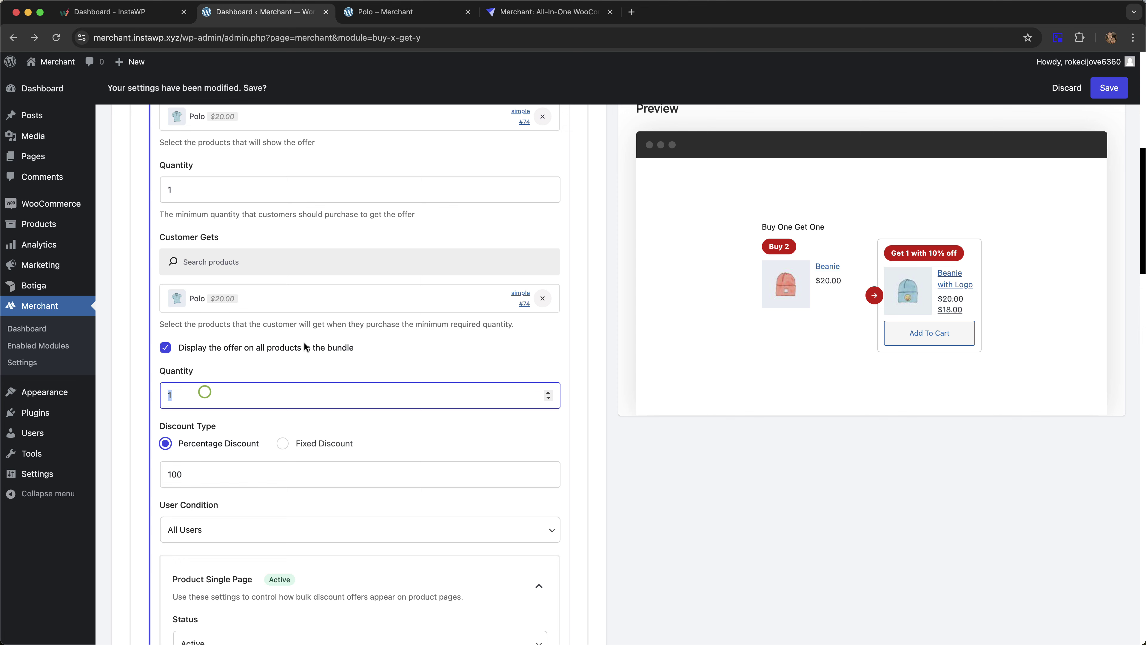
{"action": "key", "text": "BackSpace"}
{"action": "type", "text": "2"}
{"action": "left_click", "coordinate": [1116, 89]}
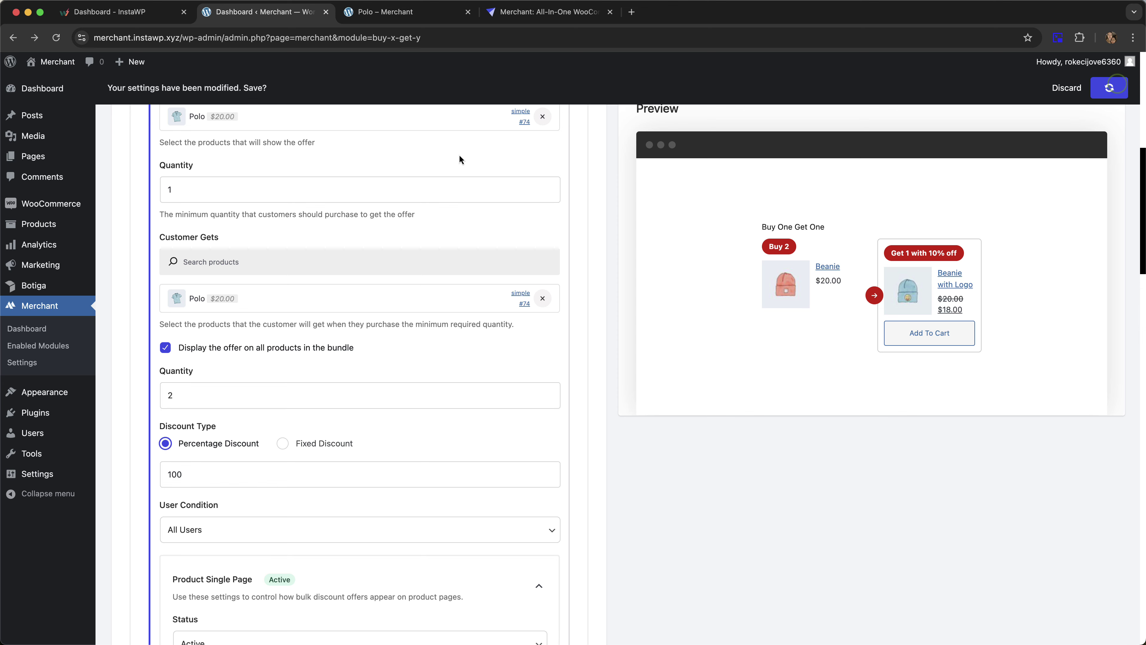
{"action": "left_click", "coordinate": [386, 13]}
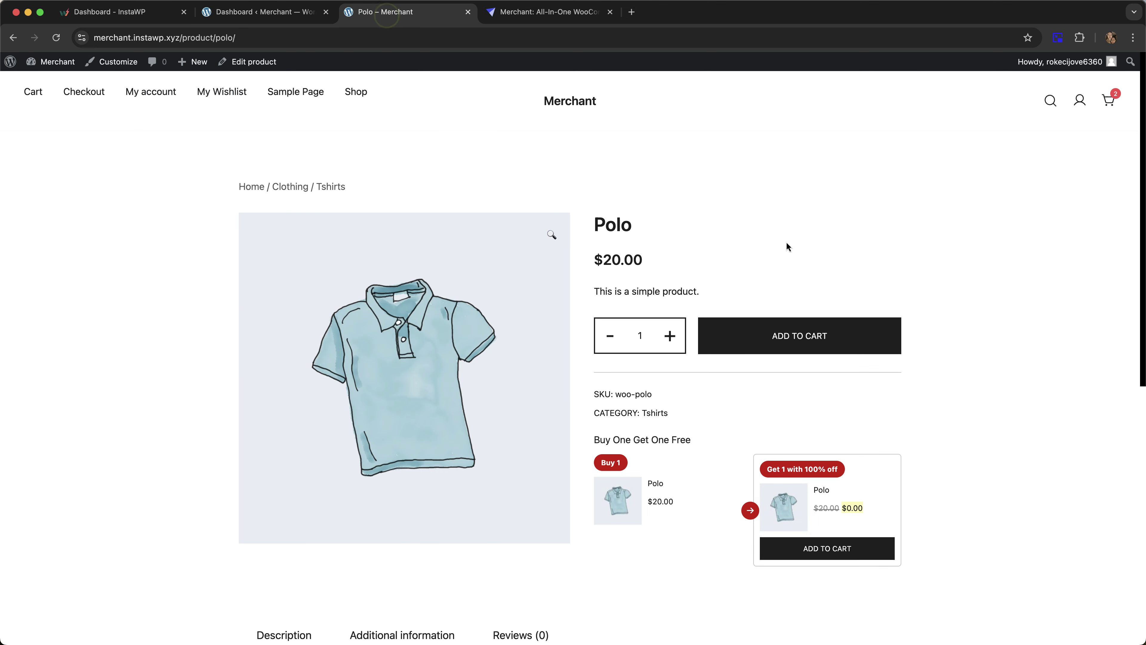
{"action": "key", "text": "super+r"}
- Set the Customer buys quantity of Campaign 1 to 3 and save the module settings
{"action": "left_click", "coordinate": [244, 17]}
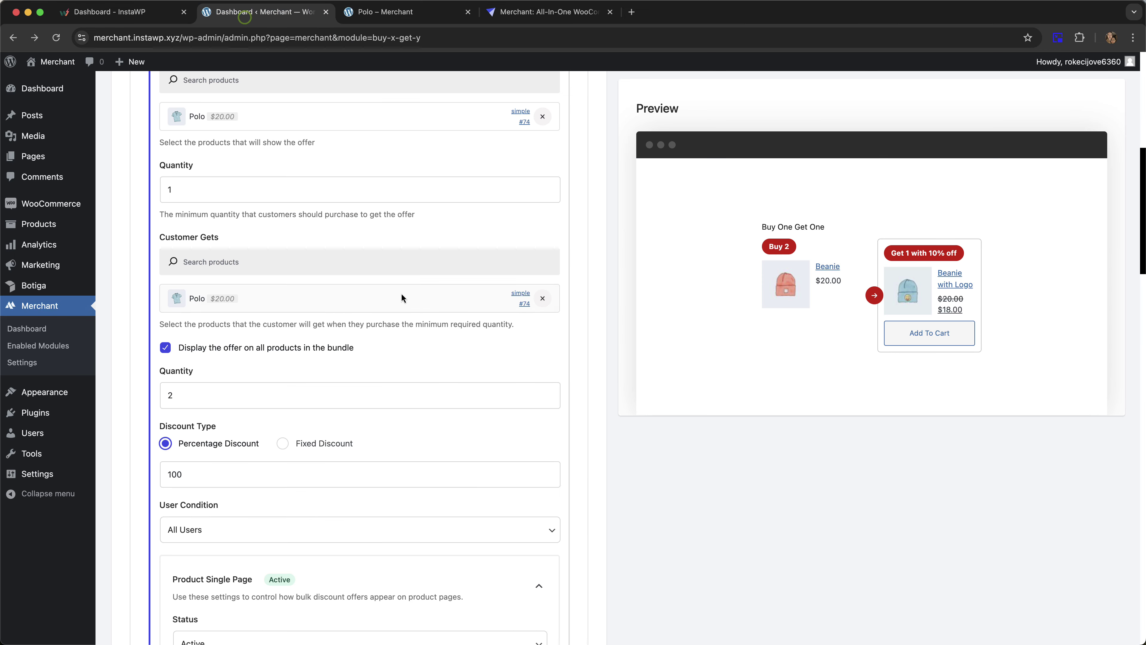
{"action": "double_click", "coordinate": [205, 188]}
{"action": "type", "text": "3"}
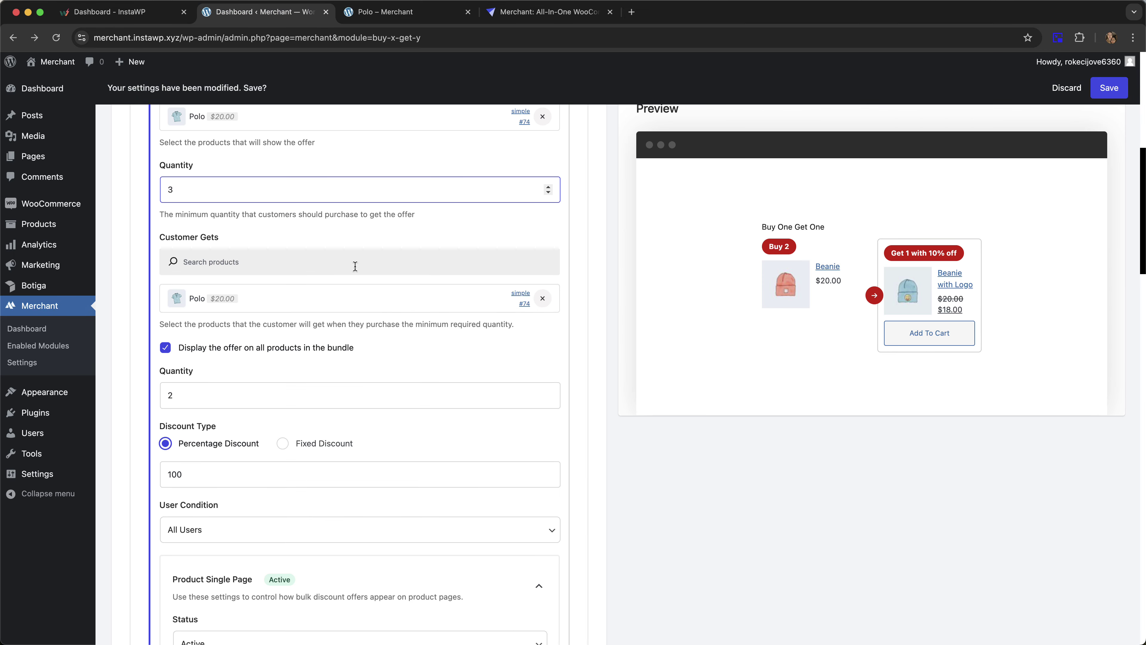
{"action": "left_click", "coordinate": [1110, 87]}
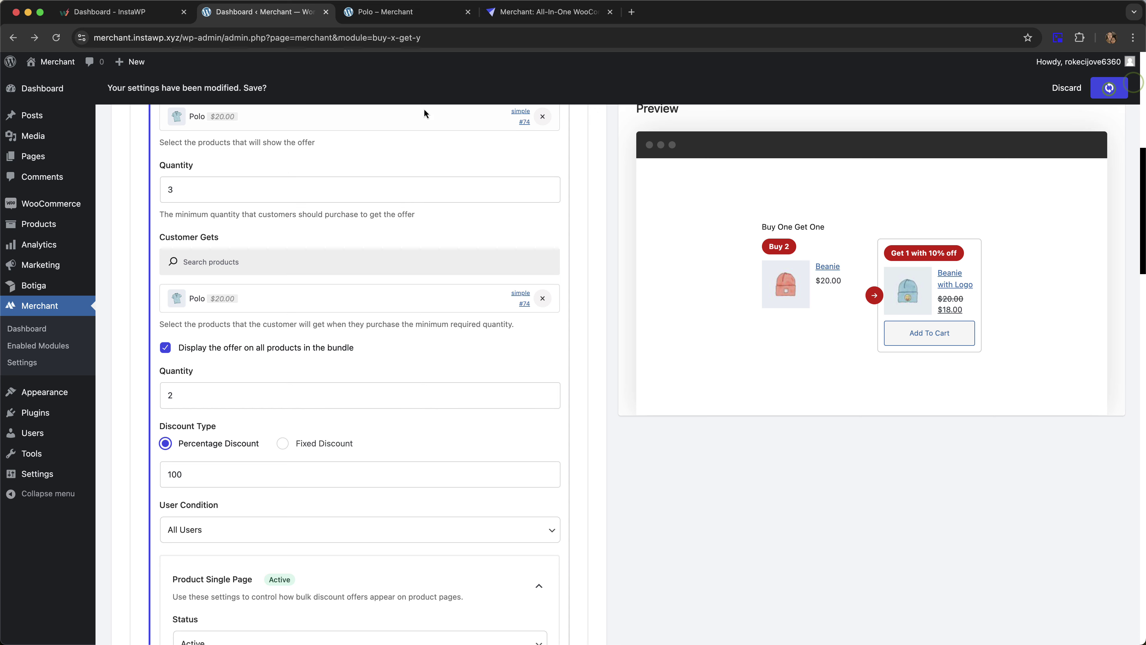
- Reload the Polo product page in the store and check the updated offer quantities
{"action": "left_click", "coordinate": [377, 13]}
{"action": "key", "text": "super+r"}
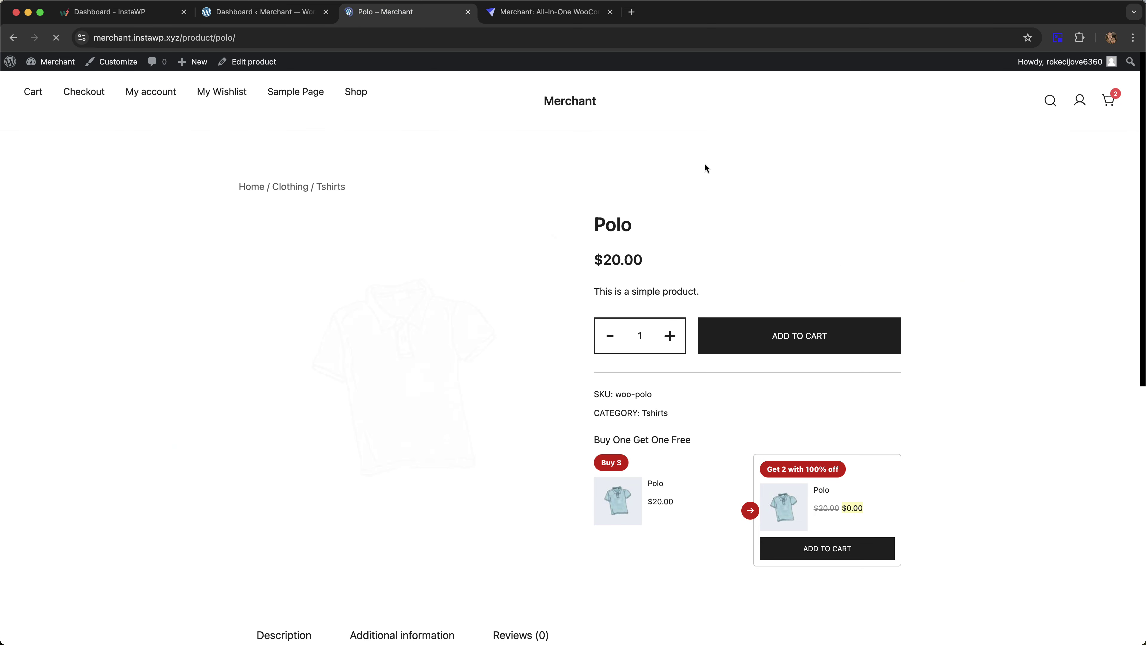
{"action": "scroll", "coordinate": [652, 417], "scroll_direction": "down", "scroll_amount": 1}
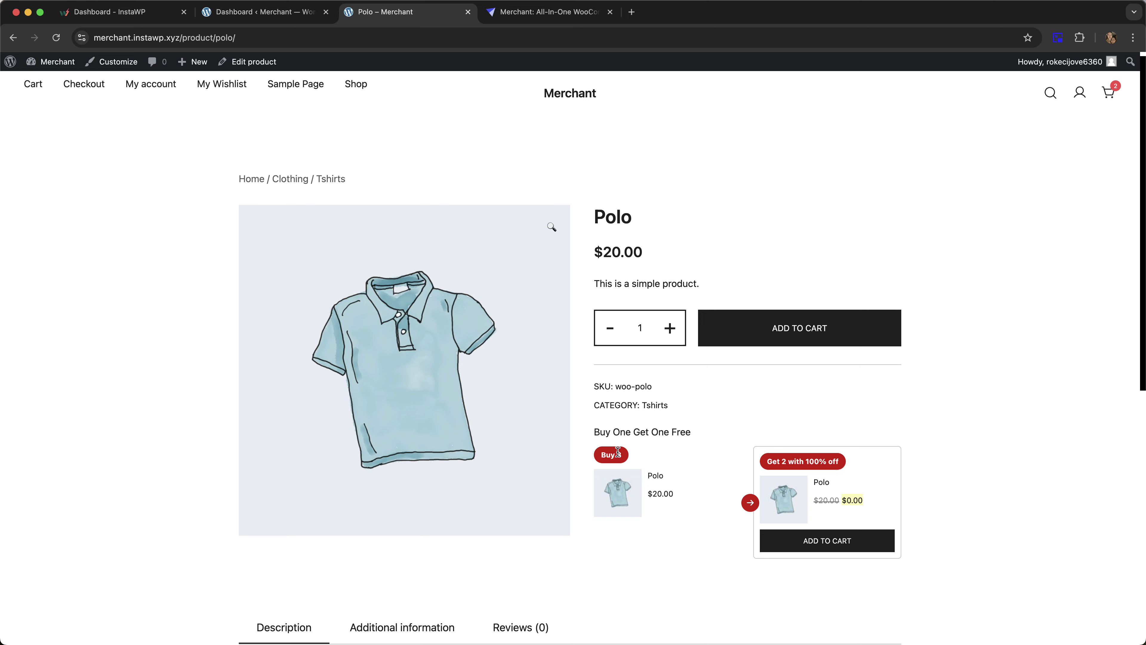
{"action": "scroll", "coordinate": [837, 207], "scroll_direction": "up", "scroll_amount": 1}
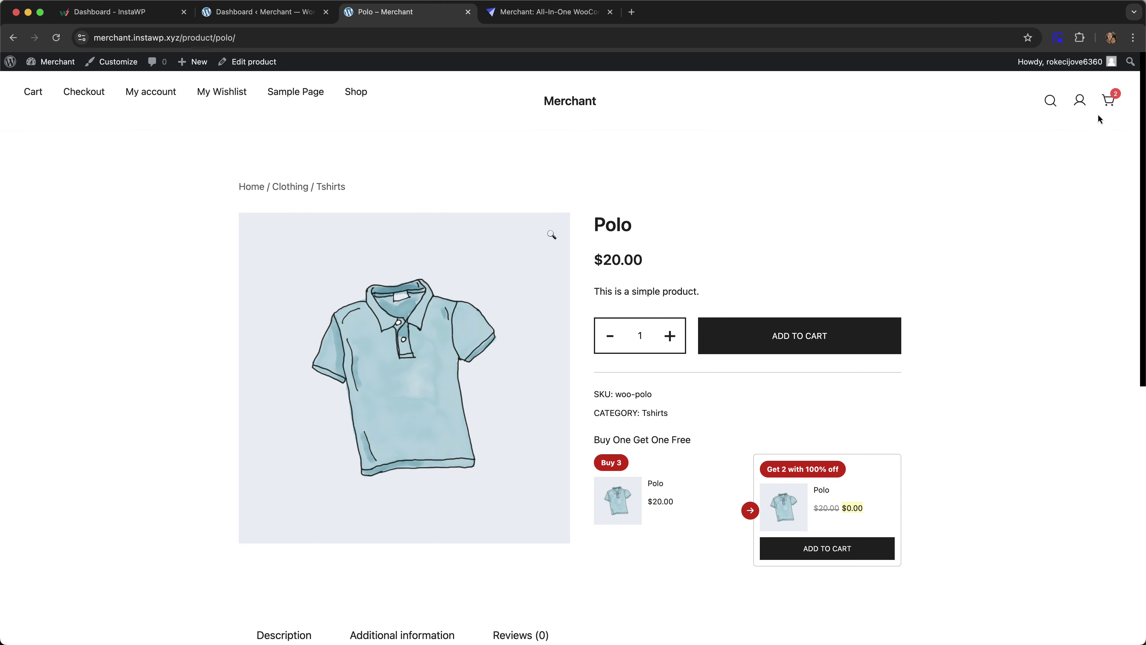
- Remove the full-price Polo from the cart and add the buy 3, get 2 free offer from the product page
{"action": "mouse_move", "coordinate": [1108, 95]}
{"action": "left_click", "coordinate": [896, 173]}
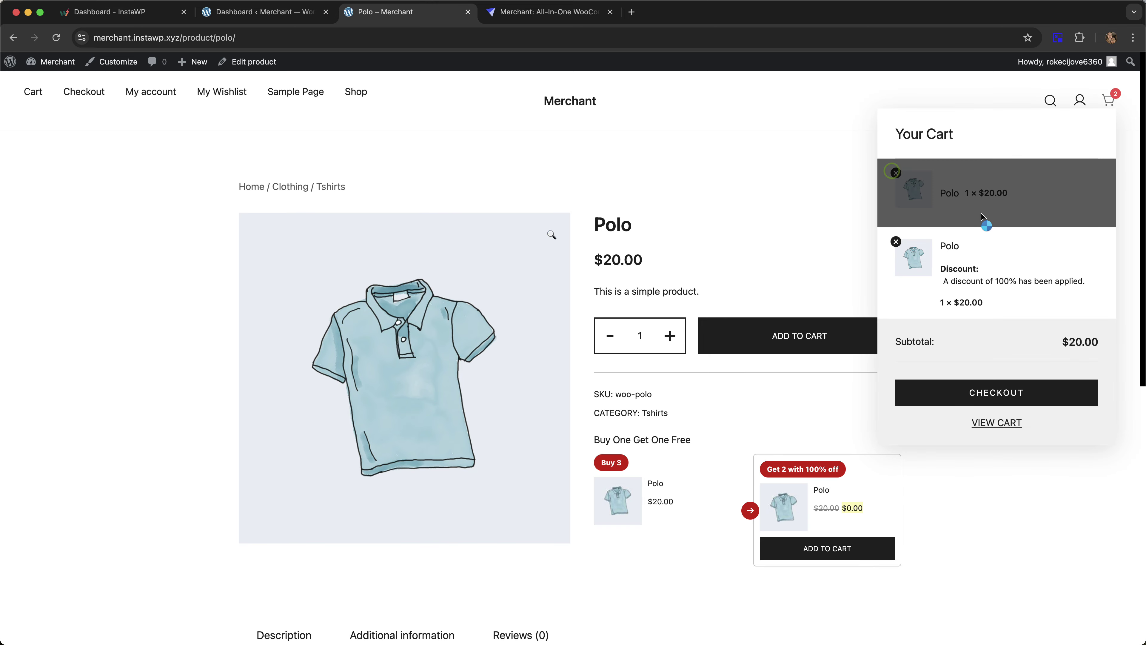
{"action": "left_click", "coordinate": [828, 548]}
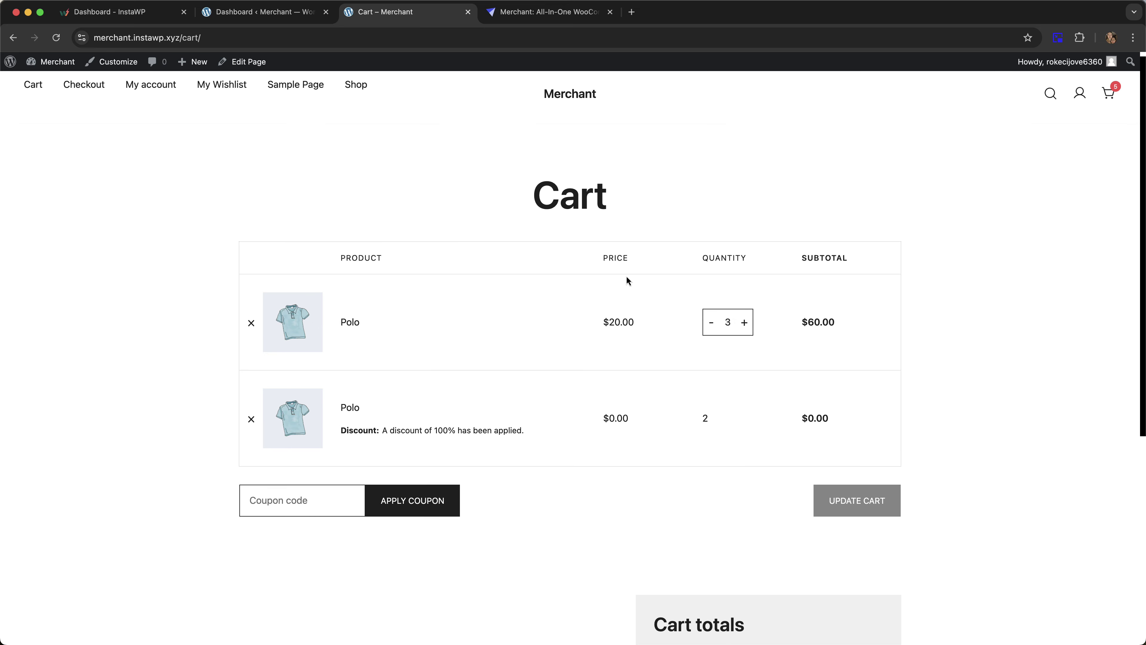
{"action": "scroll", "coordinate": [626, 280], "scroll_direction": "up", "scroll_amount": 1}
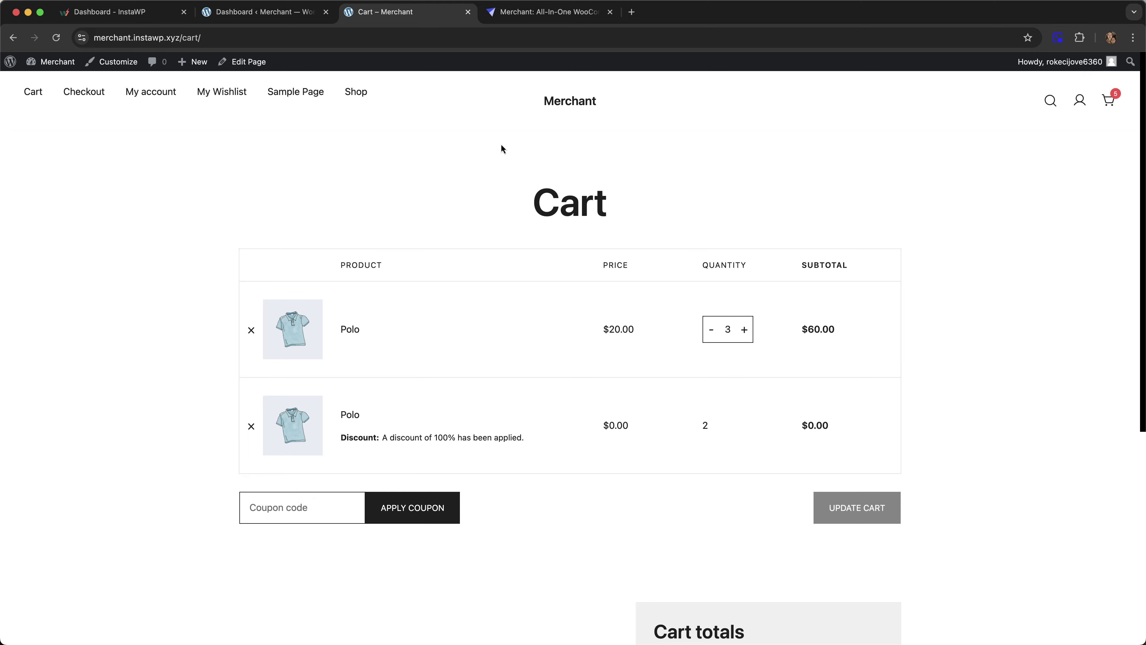
- Return to the start of the Buy X, Get Y module settings
{"action": "left_click", "coordinate": [250, 14]}
{"action": "scroll", "coordinate": [564, 161], "scroll_direction": "up", "scroll_amount": 10}
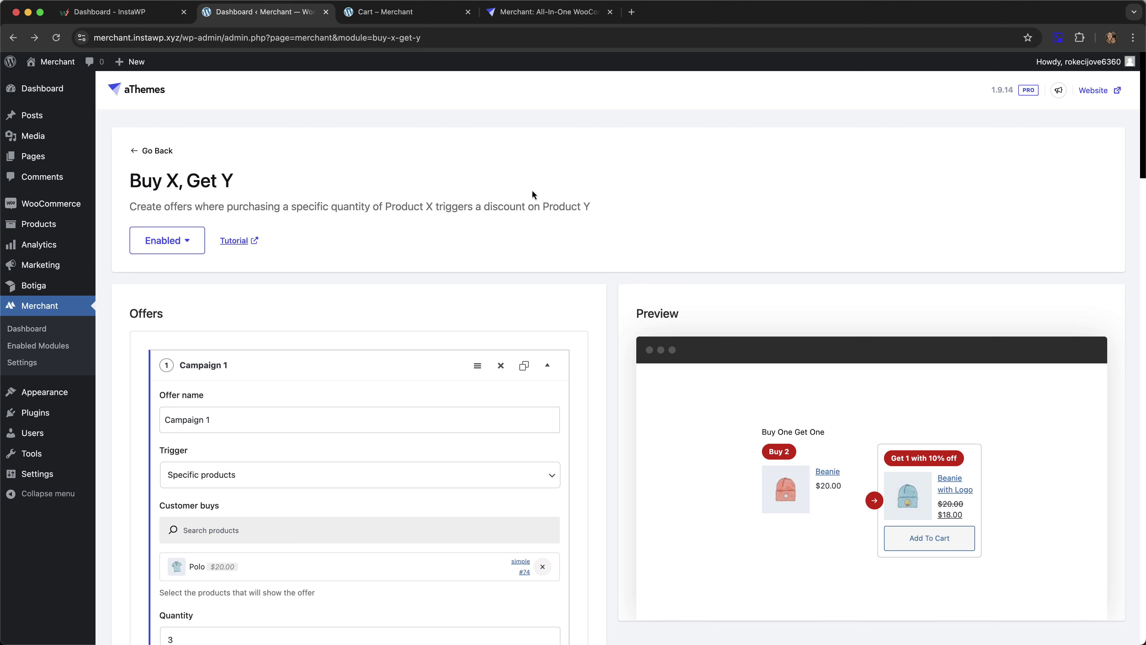
- Replace the Polo with Sunglasses as the product the customer gets in Campaign 1
{"action": "scroll", "coordinate": [553, 194], "scroll_direction": "down", "scroll_amount": 1}
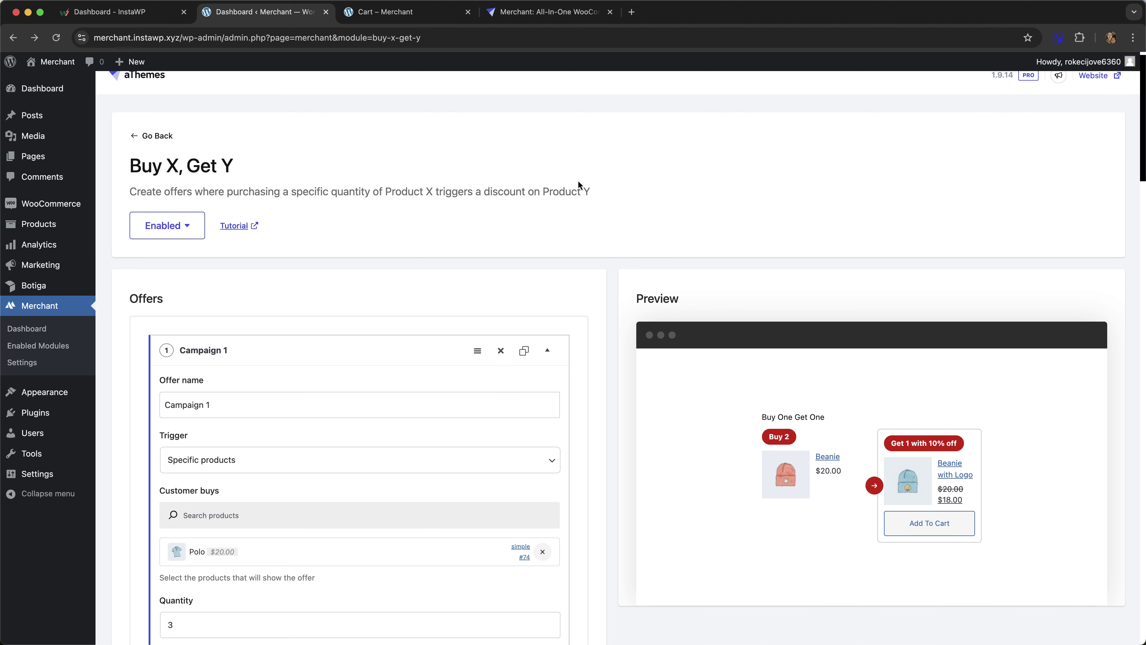
{"action": "scroll", "coordinate": [577, 180], "scroll_direction": "down", "scroll_amount": 3}
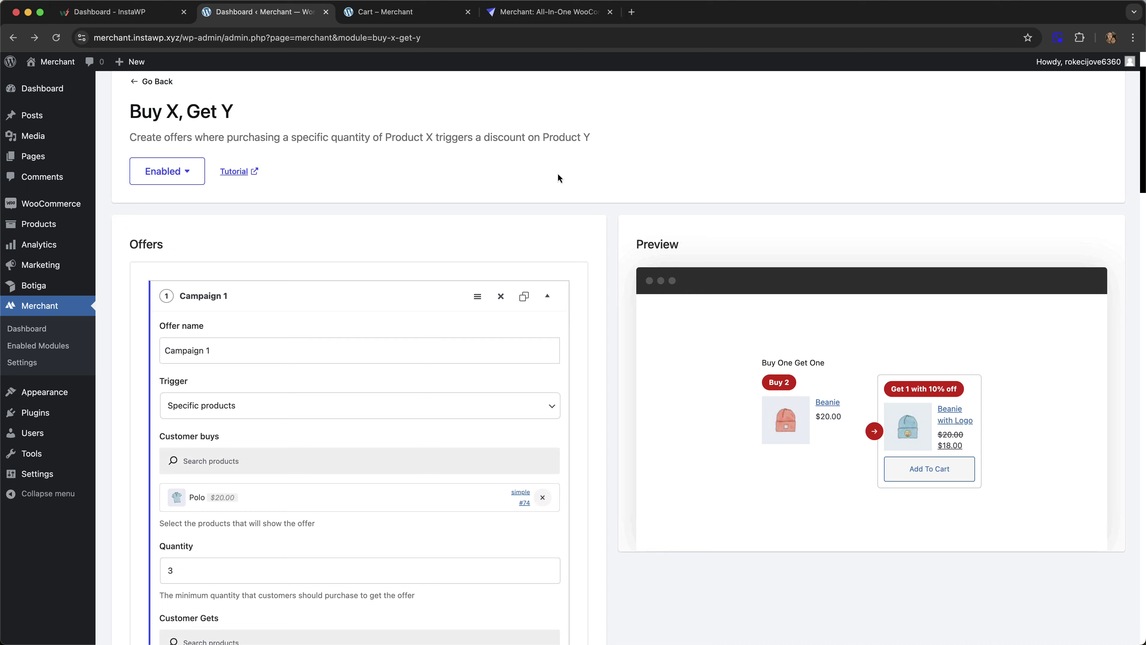
{"action": "scroll", "coordinate": [558, 177], "scroll_direction": "down", "scroll_amount": 10}
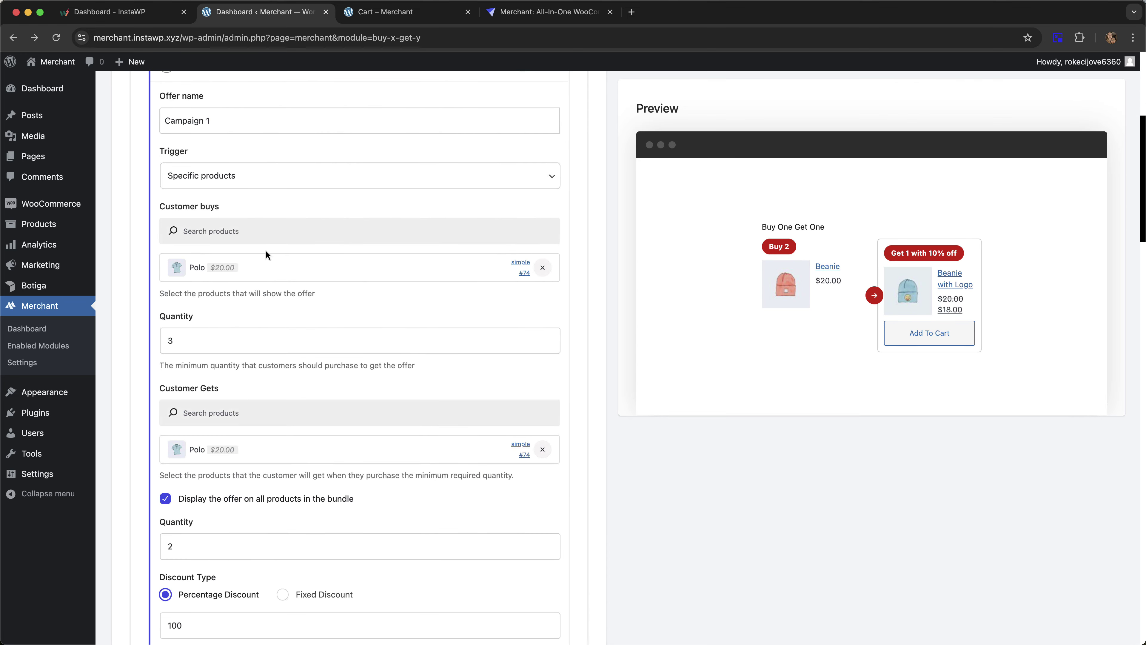
{"action": "scroll", "coordinate": [266, 255], "scroll_direction": "down", "scroll_amount": 3}
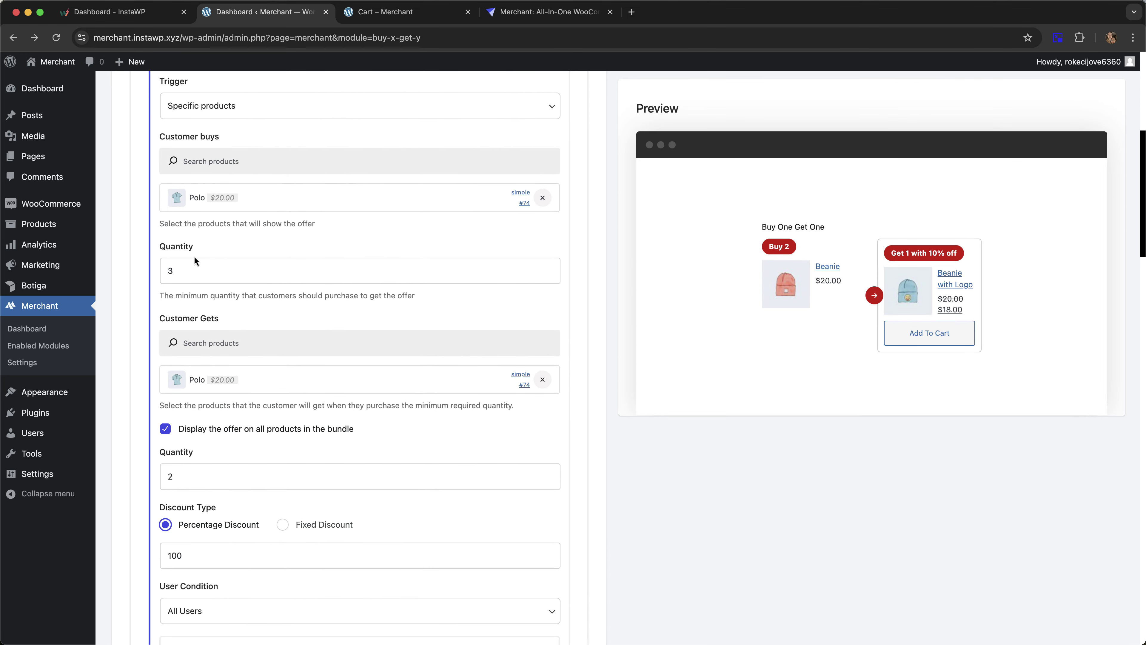
{"action": "scroll", "coordinate": [286, 242], "scroll_direction": "down", "scroll_amount": 1}
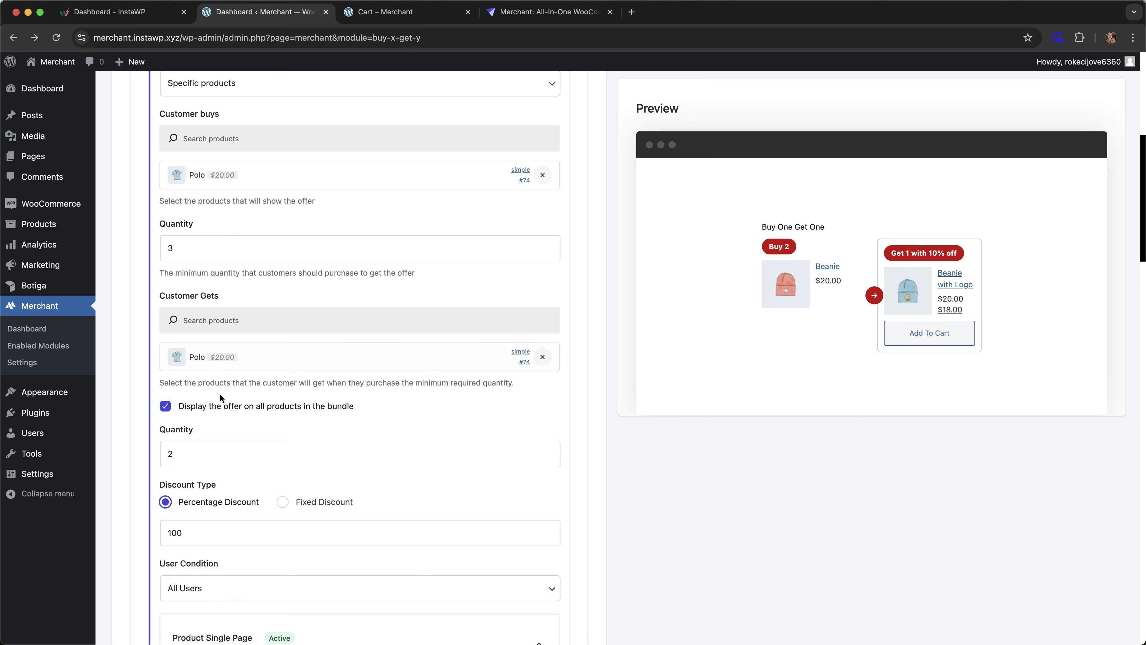
{"action": "left_click", "coordinate": [544, 355]}
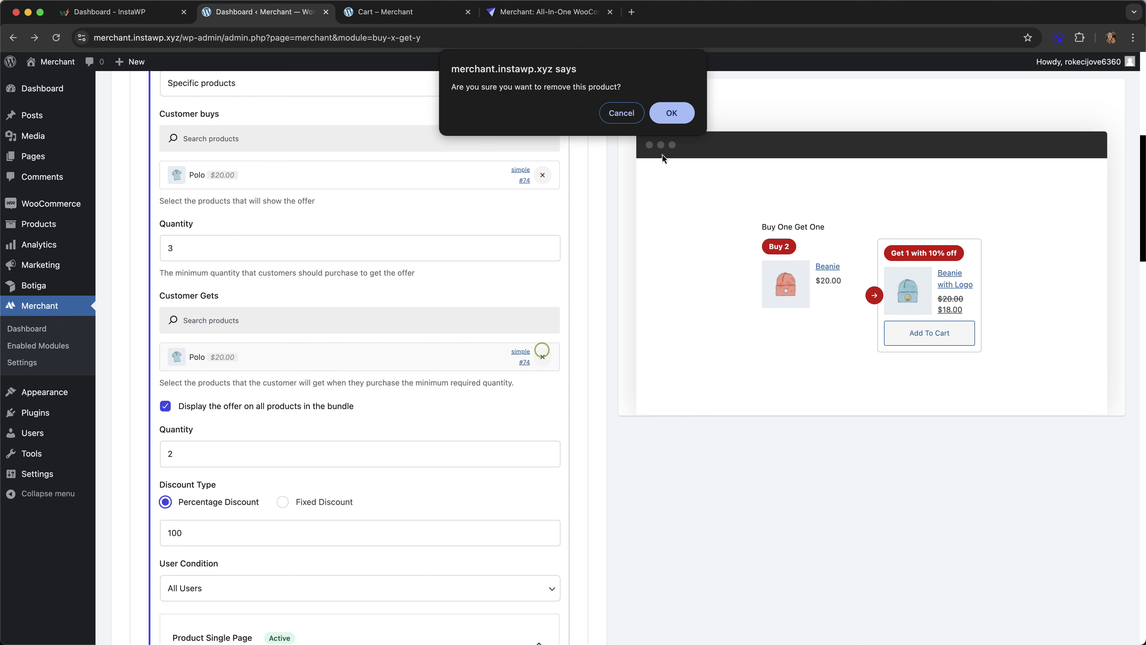
{"action": "left_click", "coordinate": [672, 112]}
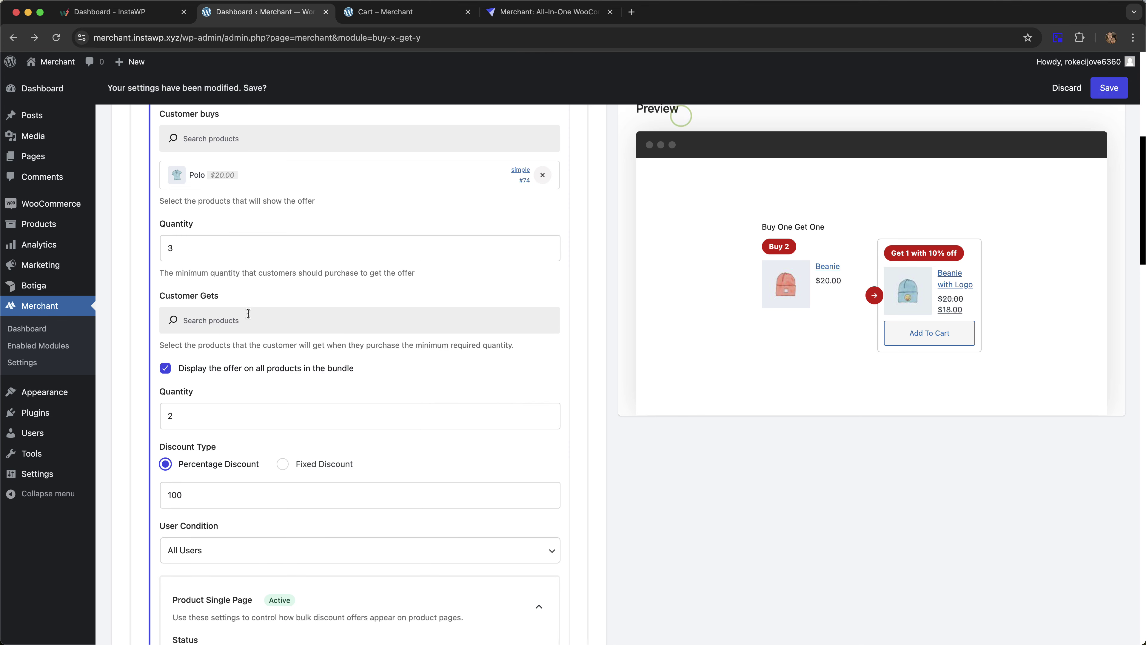
{"action": "left_click", "coordinate": [320, 313]}
{"action": "type", "text": "sung"}
{"action": "left_click", "coordinate": [261, 354]}
- Set the Customer Gets quantity to 1 with a 20 percent discount and save the module settings
{"action": "scroll", "coordinate": [261, 352], "scroll_direction": "down", "scroll_amount": 1}
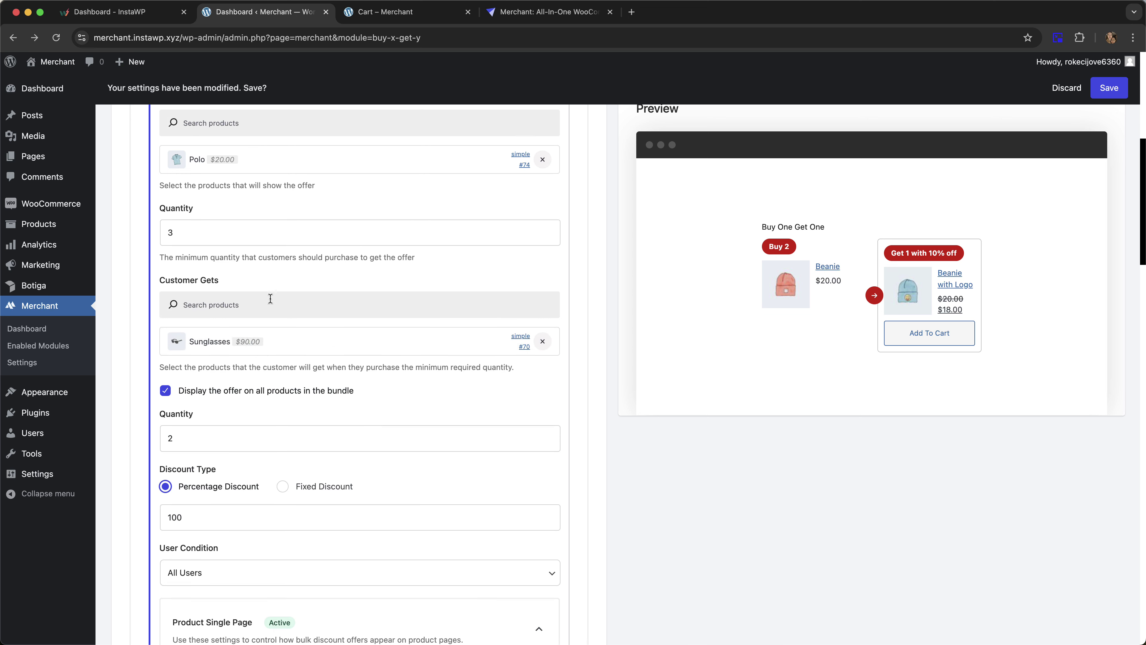
{"action": "double_click", "coordinate": [203, 510]}
{"action": "type", "text": "20"}
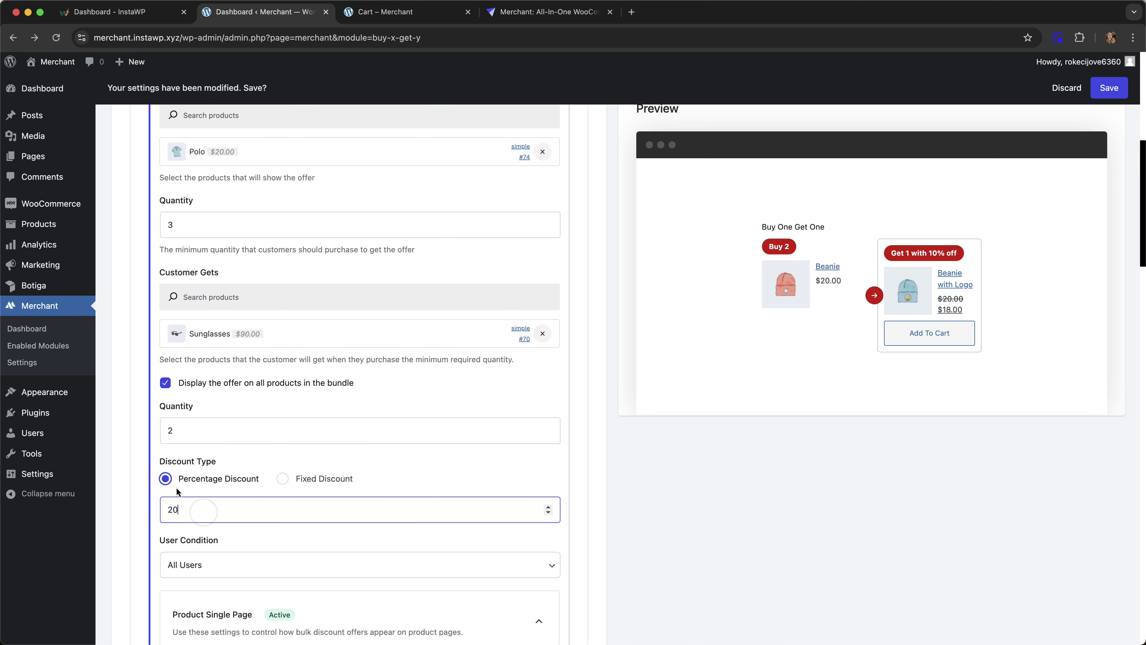
{"action": "double_click", "coordinate": [194, 429]}
{"action": "type", "text": "1"}
{"action": "left_click", "coordinate": [597, 261]}
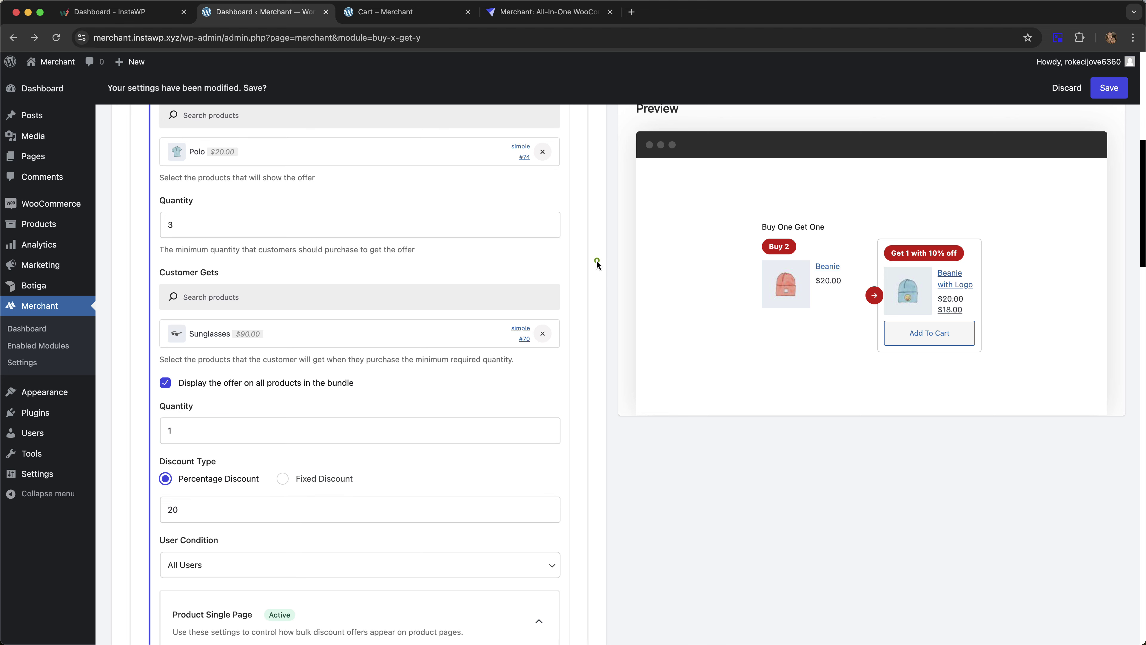
{"action": "left_click", "coordinate": [1110, 91]}
- Empty the store cart from the Polo product page and add the Polo offer with discounted Sunglasses to it
{"action": "left_click", "coordinate": [391, 11]}
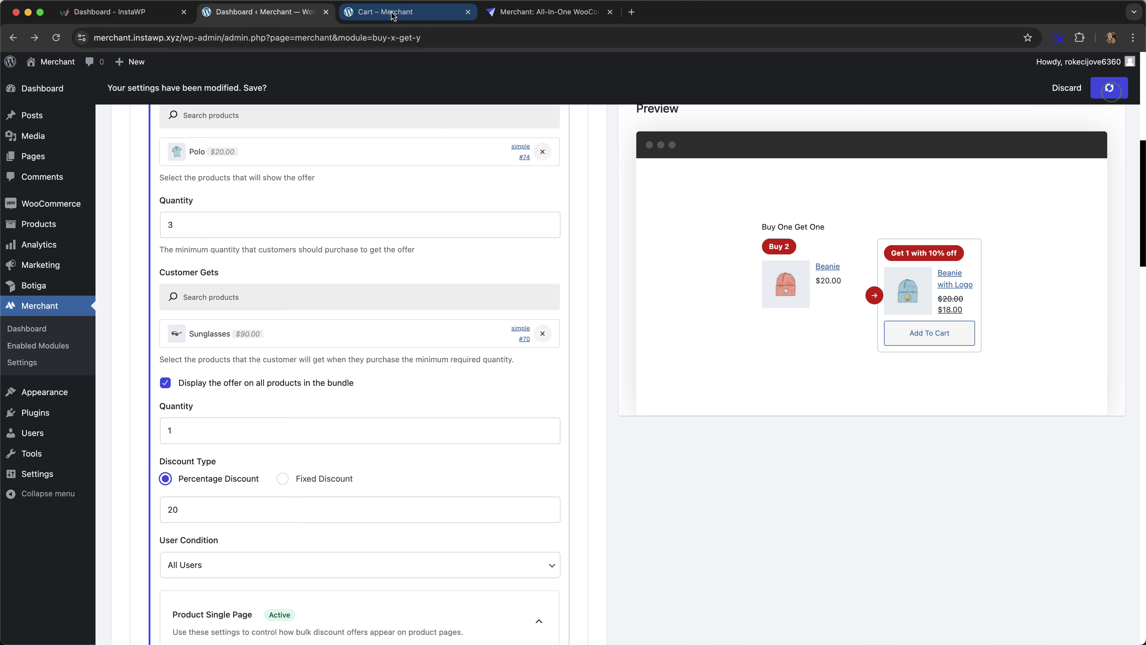
{"action": "left_click", "coordinate": [309, 337]}
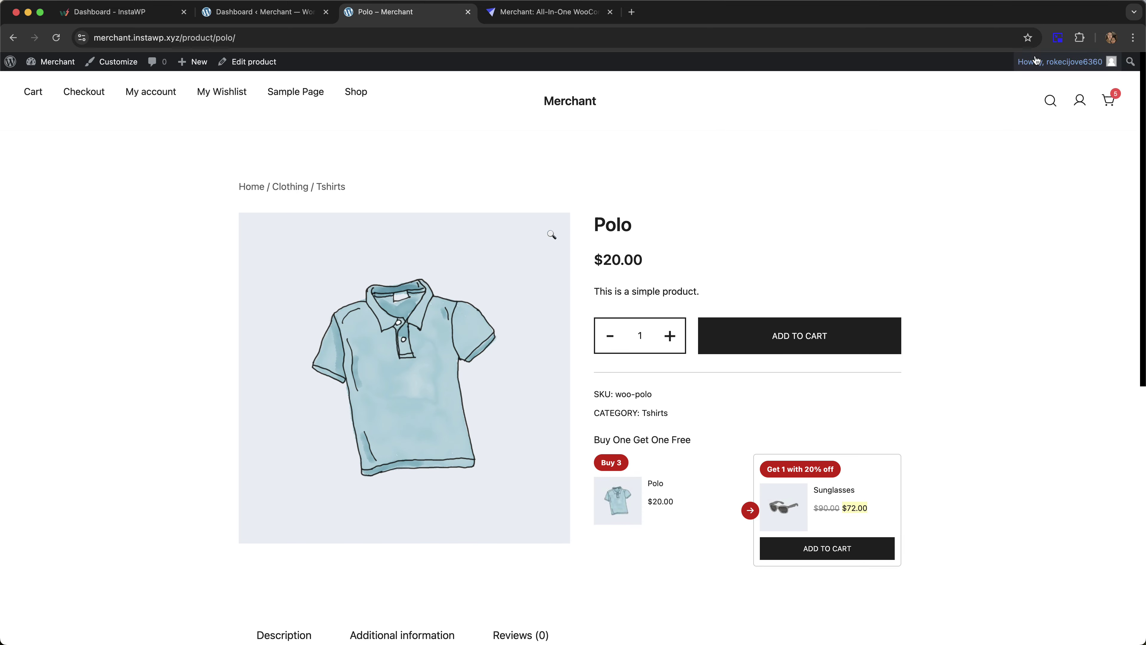
{"action": "mouse_move", "coordinate": [1109, 100]}
{"action": "left_click", "coordinate": [896, 174]}
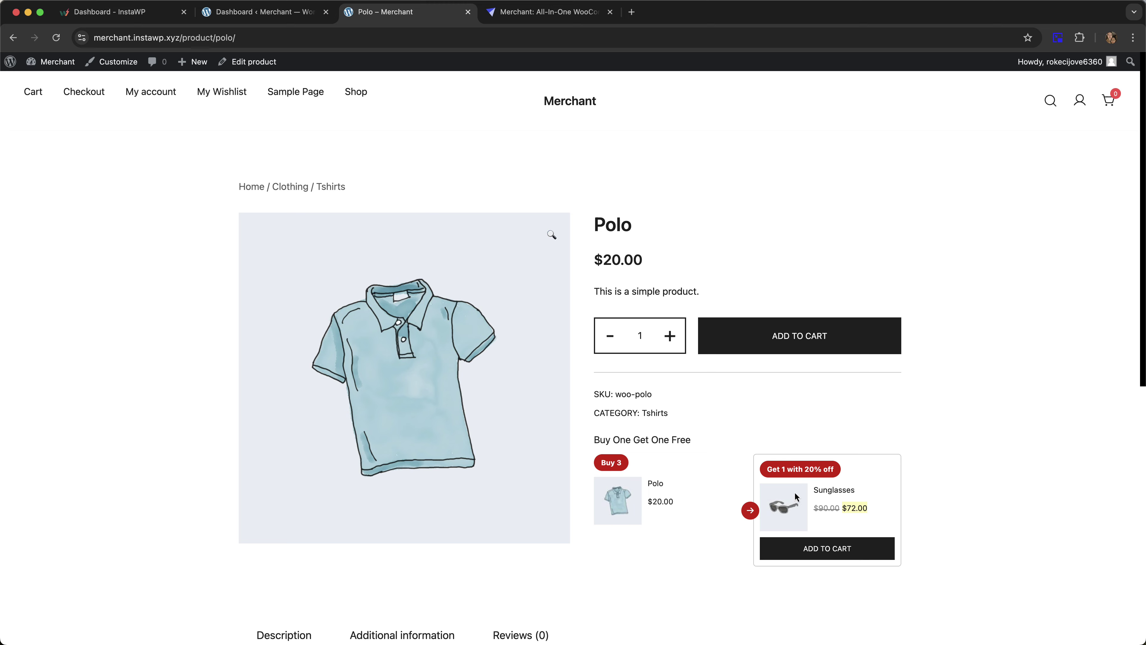
{"action": "left_click", "coordinate": [816, 546]}
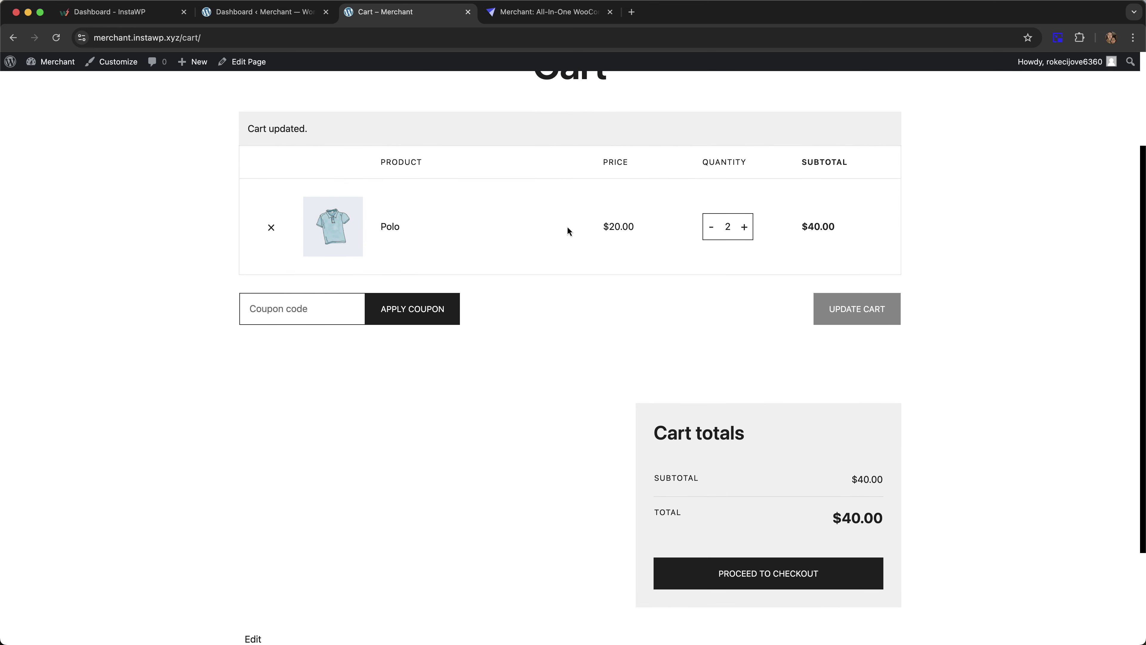
- Review the updated cart contents and reopen the Polo product page from the cart
{"action": "scroll", "coordinate": [623, 231], "scroll_direction": "up", "scroll_amount": 1}
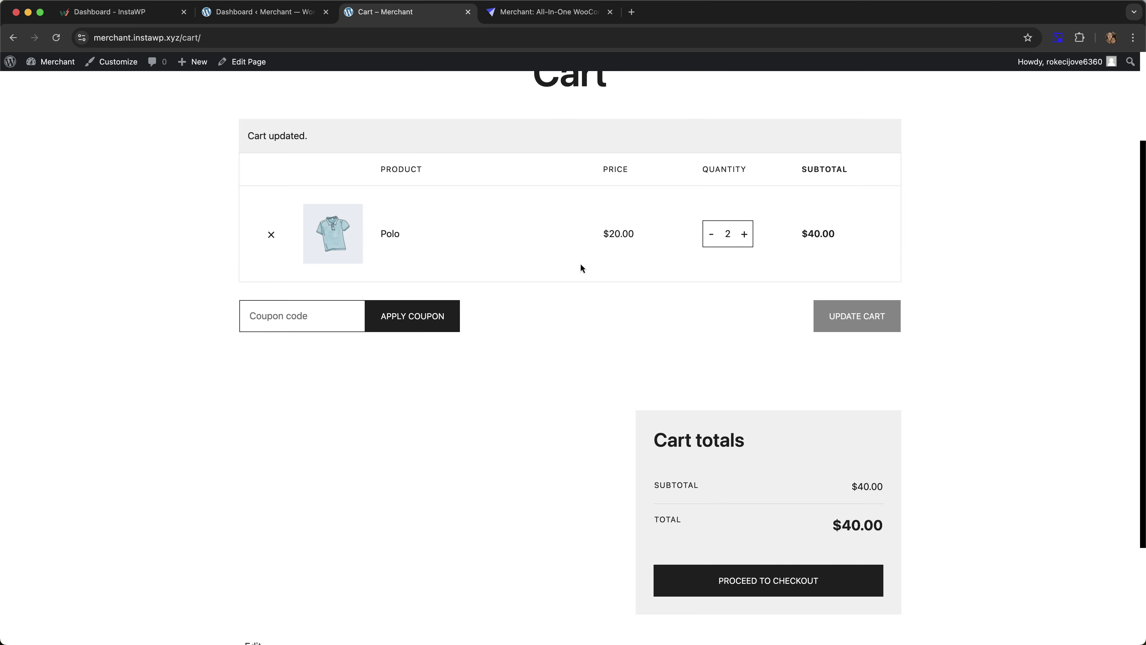
{"action": "scroll", "coordinate": [581, 264], "scroll_direction": "up", "scroll_amount": 2}
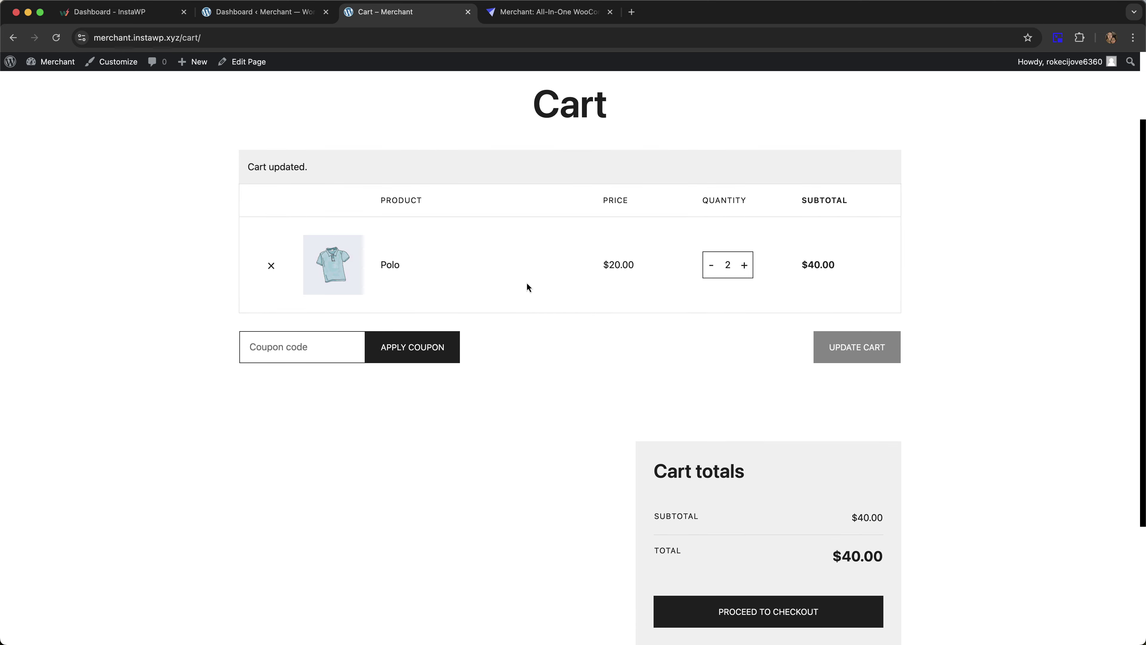
{"action": "scroll", "coordinate": [527, 284], "scroll_direction": "up", "scroll_amount": 5}
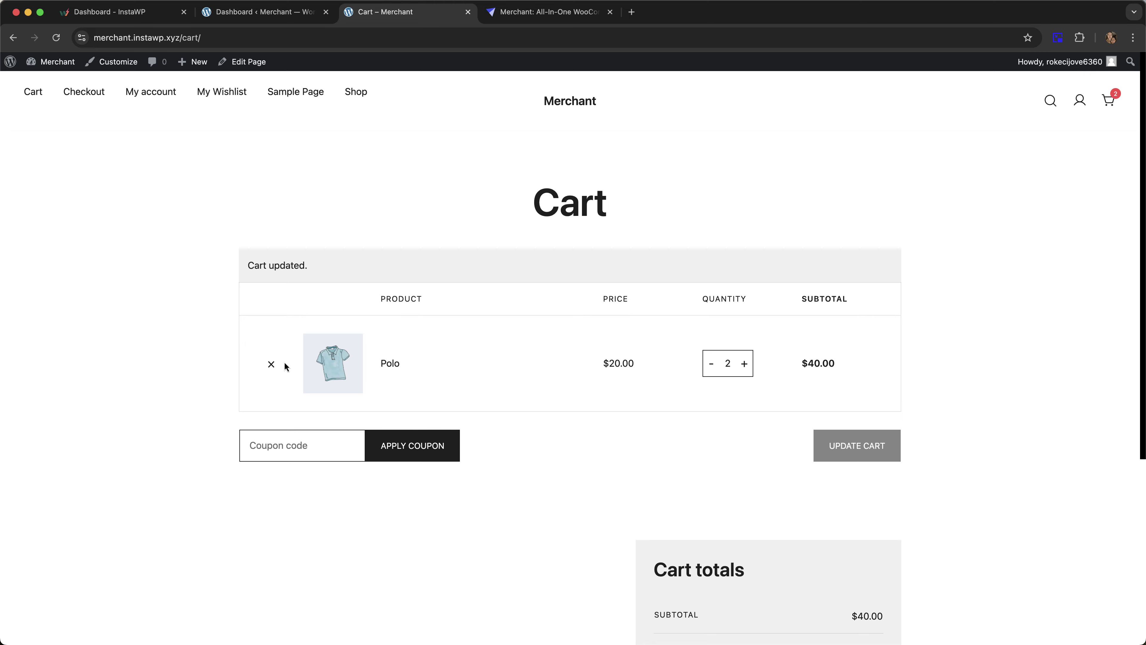
{"action": "left_click", "coordinate": [343, 364]}
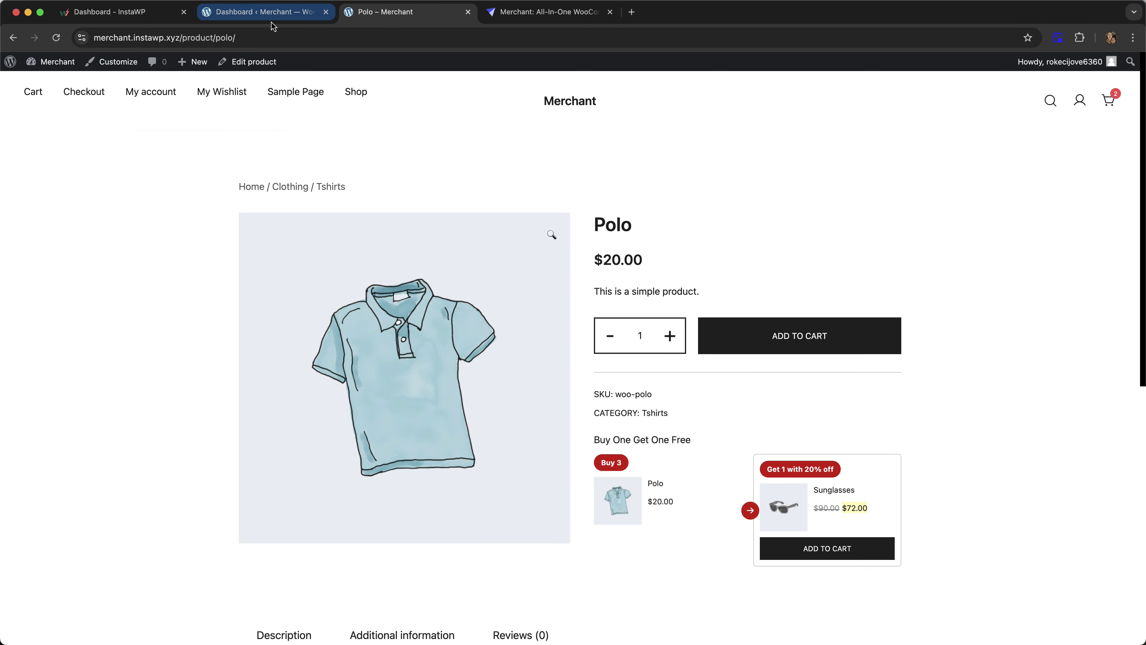
- Change the Campaign 1 trigger to All products in the Buy X, Get Y settings and save
{"action": "left_click", "coordinate": [272, 19]}
{"action": "scroll", "coordinate": [356, 205], "scroll_direction": "up", "scroll_amount": 10}
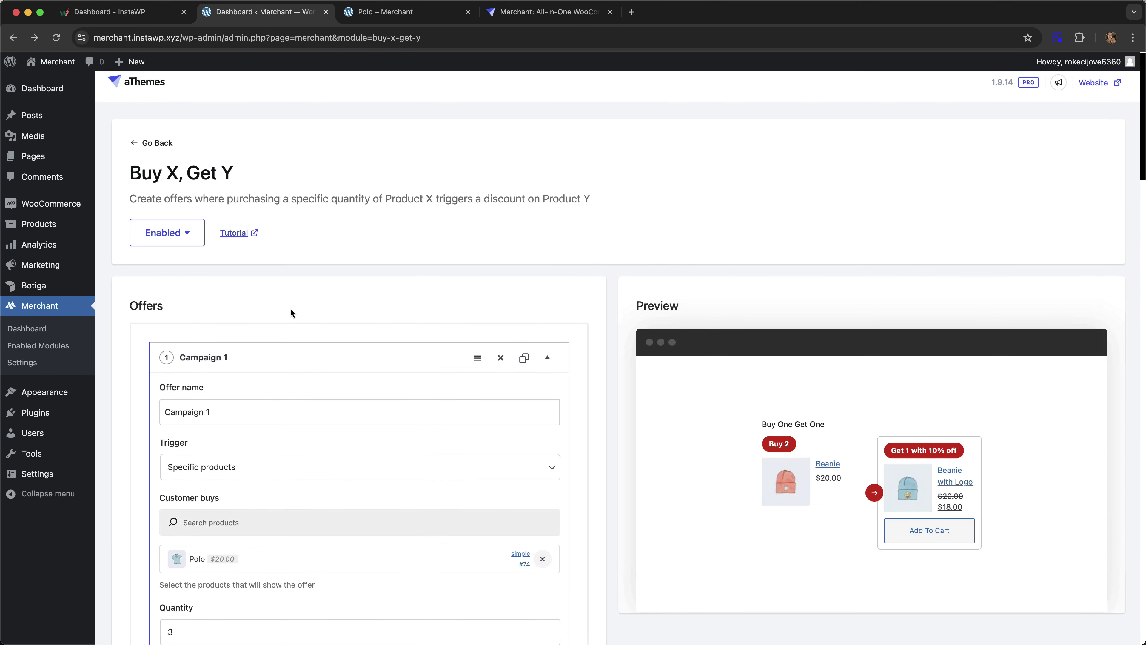
{"action": "scroll", "coordinate": [291, 313], "scroll_direction": "down", "scroll_amount": 1}
{"action": "left_click", "coordinate": [271, 445]}
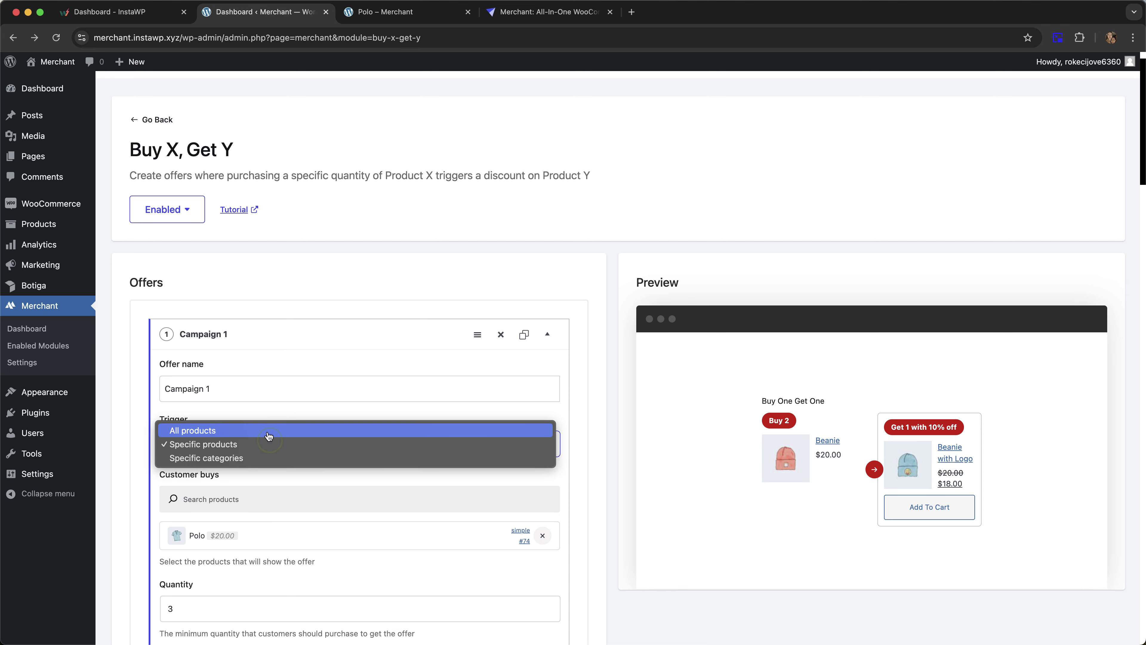
{"action": "left_click", "coordinate": [268, 431]}
{"action": "left_click", "coordinate": [595, 258]}
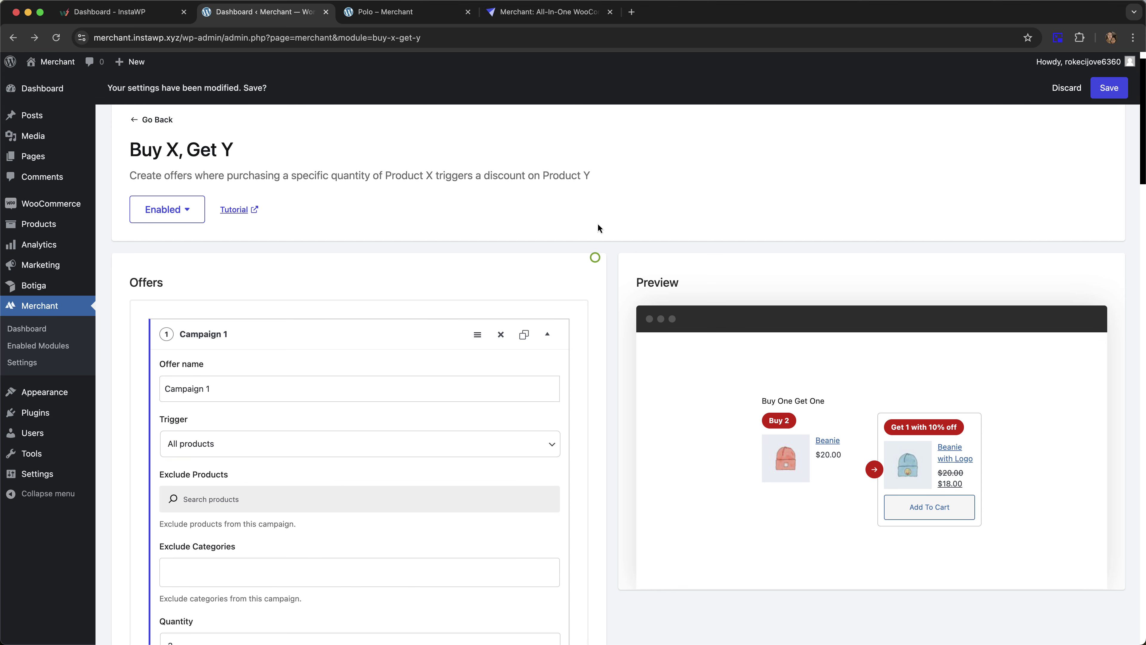
{"action": "scroll", "coordinate": [602, 218], "scroll_direction": "down", "scroll_amount": 3}
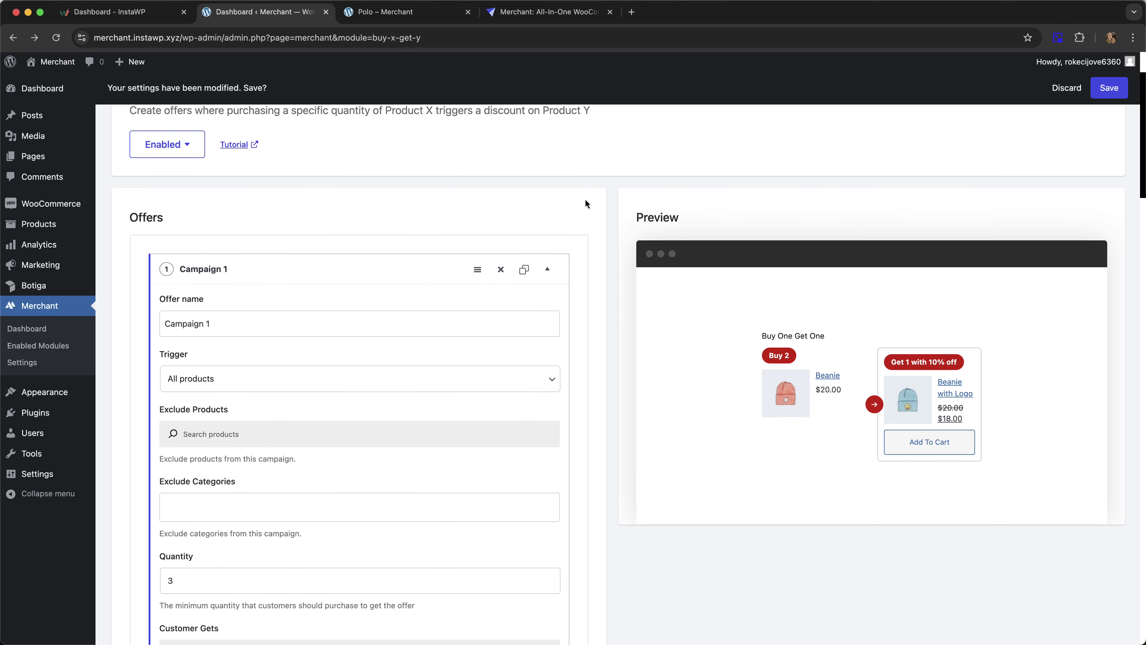
{"action": "scroll", "coordinate": [589, 196], "scroll_direction": "down", "scroll_amount": 8}
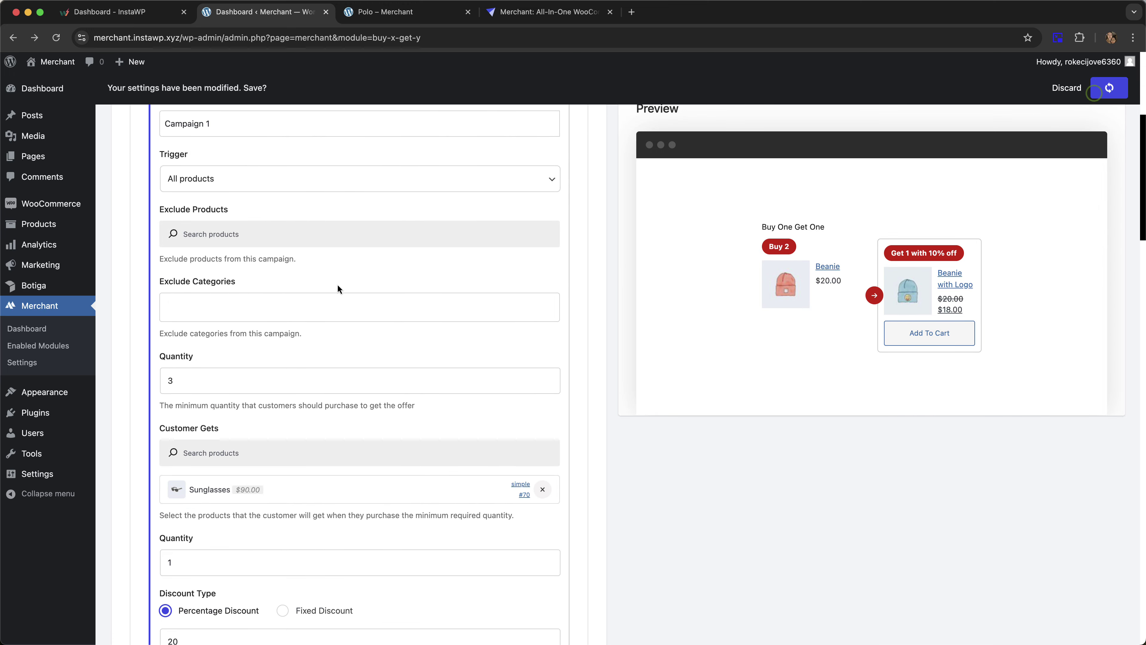
{"action": "scroll", "coordinate": [293, 378], "scroll_direction": "down", "scroll_amount": 1}
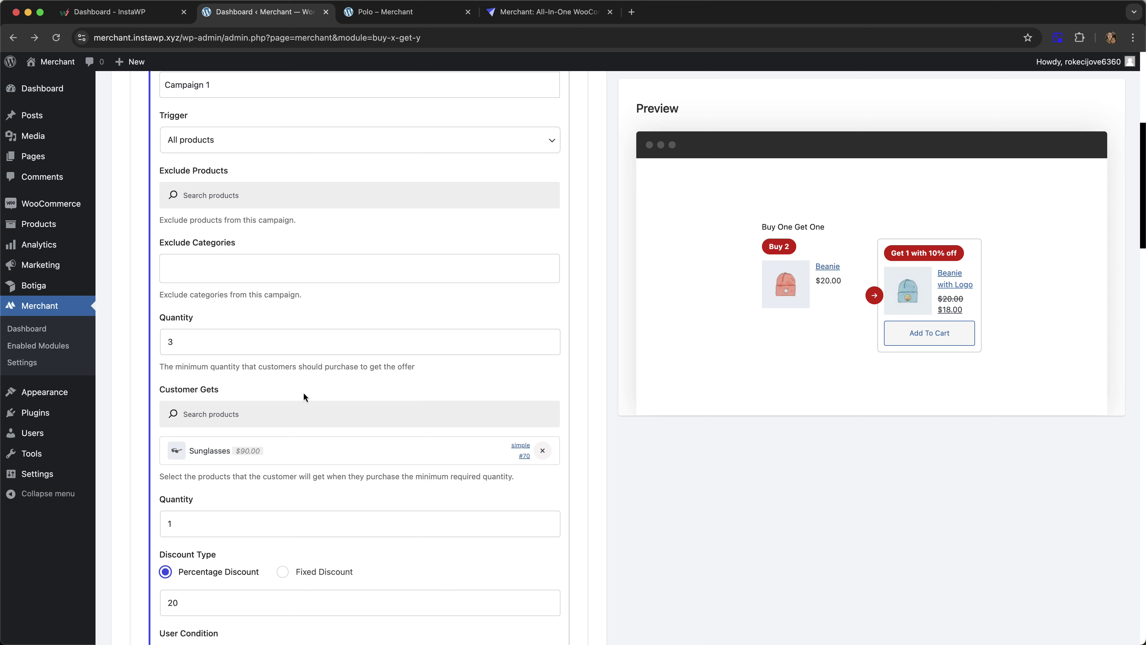
{"action": "scroll", "coordinate": [338, 411], "scroll_direction": "down", "scroll_amount": 1}
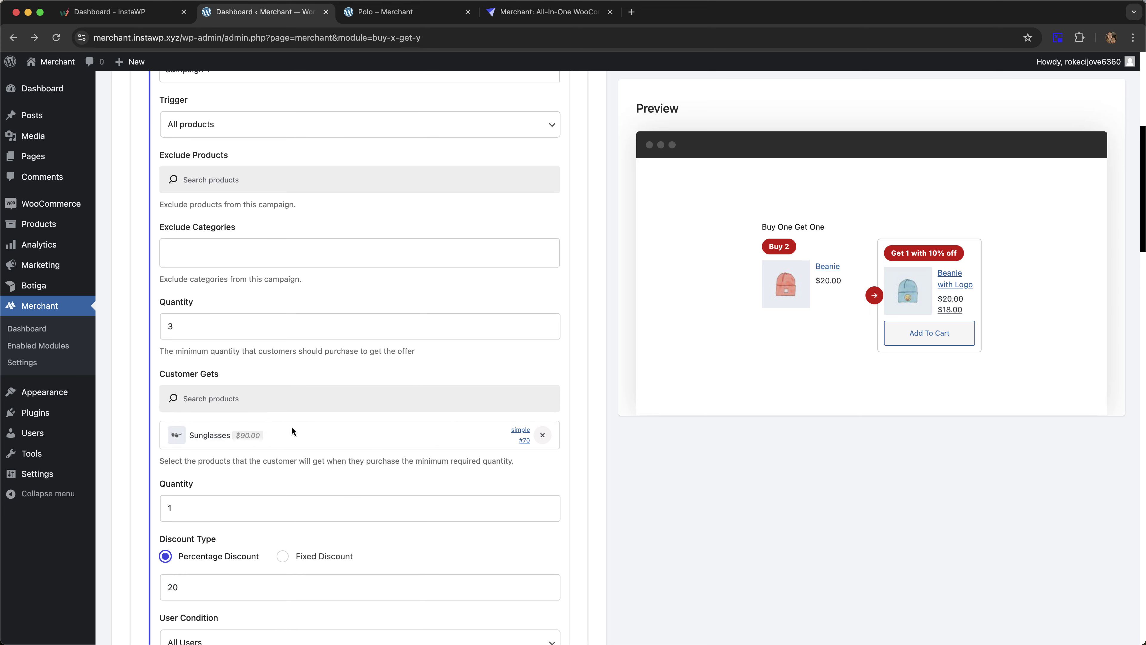
- Open the store's shop page in a new browser tab and close the Polo page
{"action": "scroll", "coordinate": [463, 270], "scroll_direction": "up", "scroll_amount": 15}
{"action": "mouse_move", "coordinate": [52, 62]}
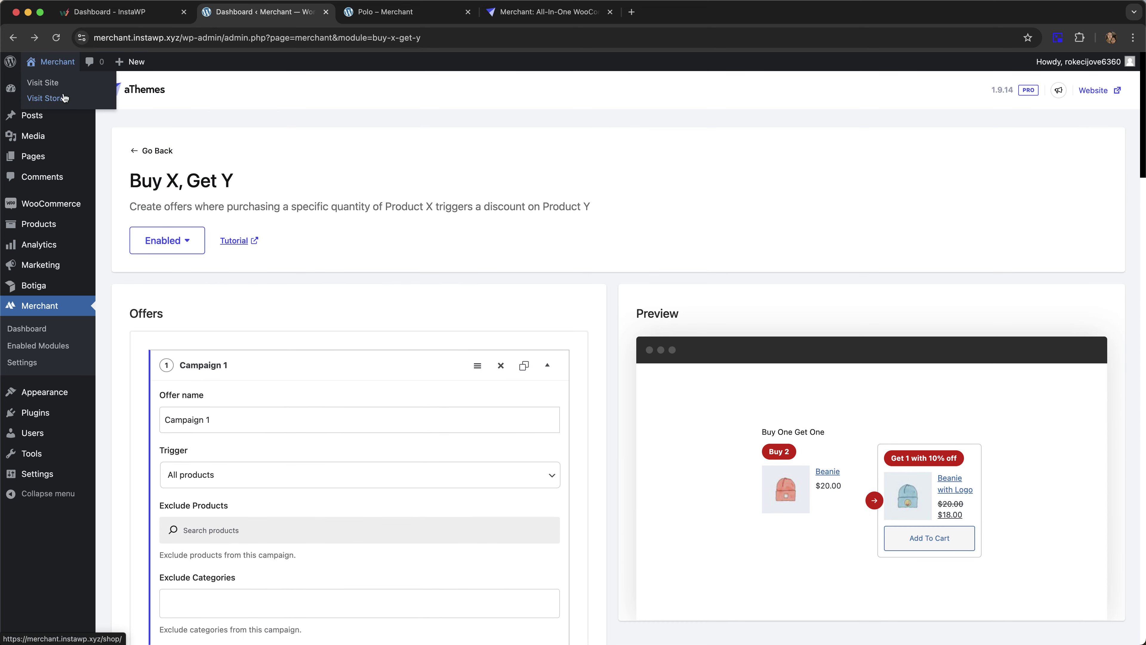
{"action": "right_click", "coordinate": [63, 98]}
{"action": "left_click", "coordinate": [90, 104]}
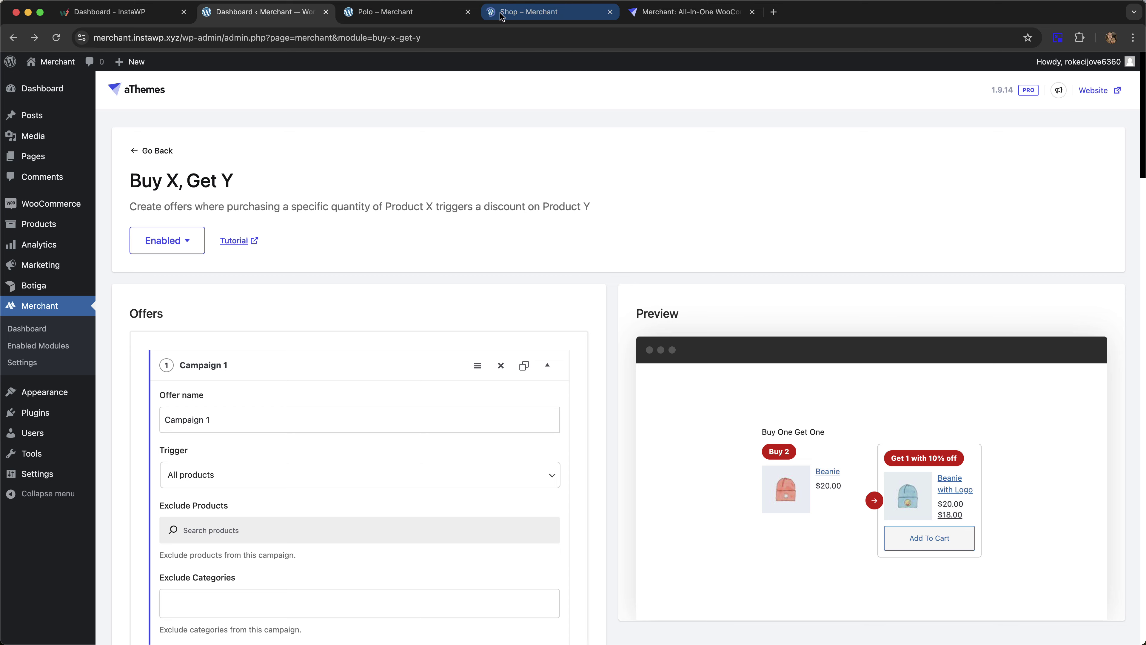
{"action": "left_click", "coordinate": [468, 11]}
{"action": "left_click", "coordinate": [445, 12]}
- Open the Cap and Hoodie with Logo product pages to check the offer on other products
{"action": "scroll", "coordinate": [681, 180], "scroll_direction": "down", "scroll_amount": 3}
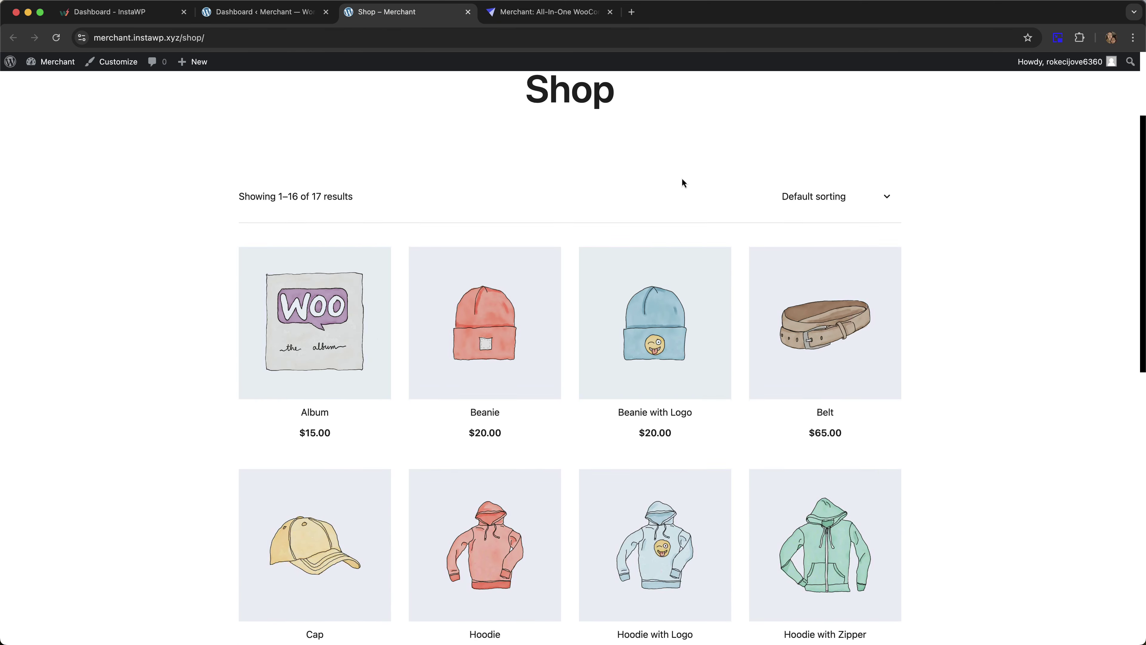
{"action": "scroll", "coordinate": [683, 182], "scroll_direction": "down", "scroll_amount": 4}
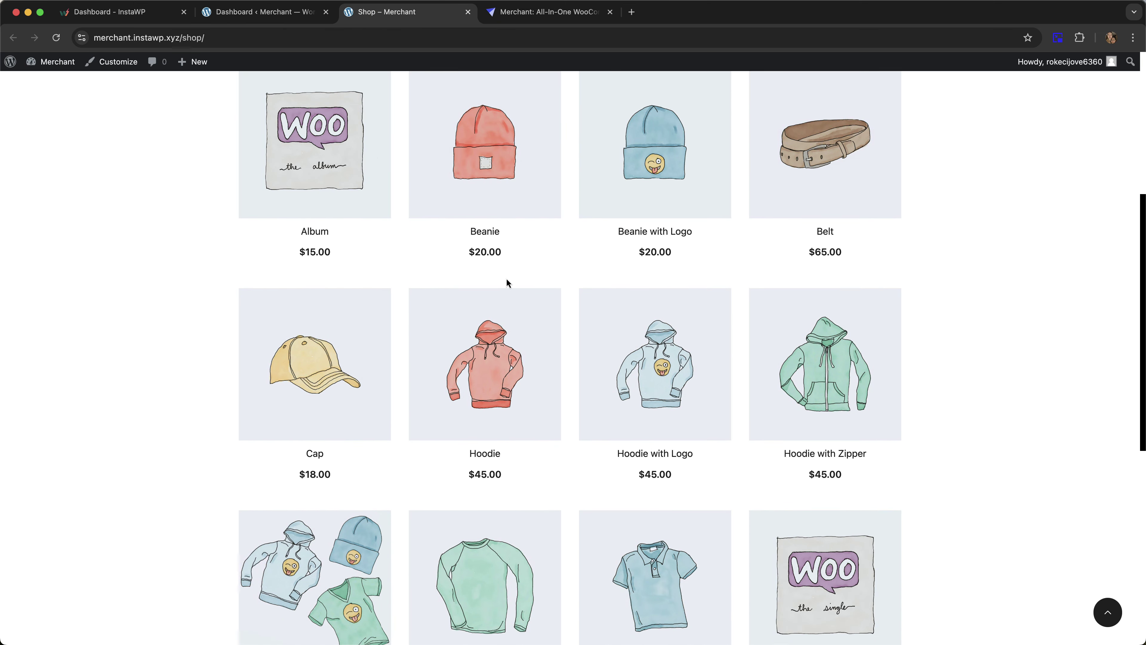
{"action": "left_click", "coordinate": [351, 322]}
{"action": "scroll", "coordinate": [695, 216], "scroll_direction": "down", "scroll_amount": 1}
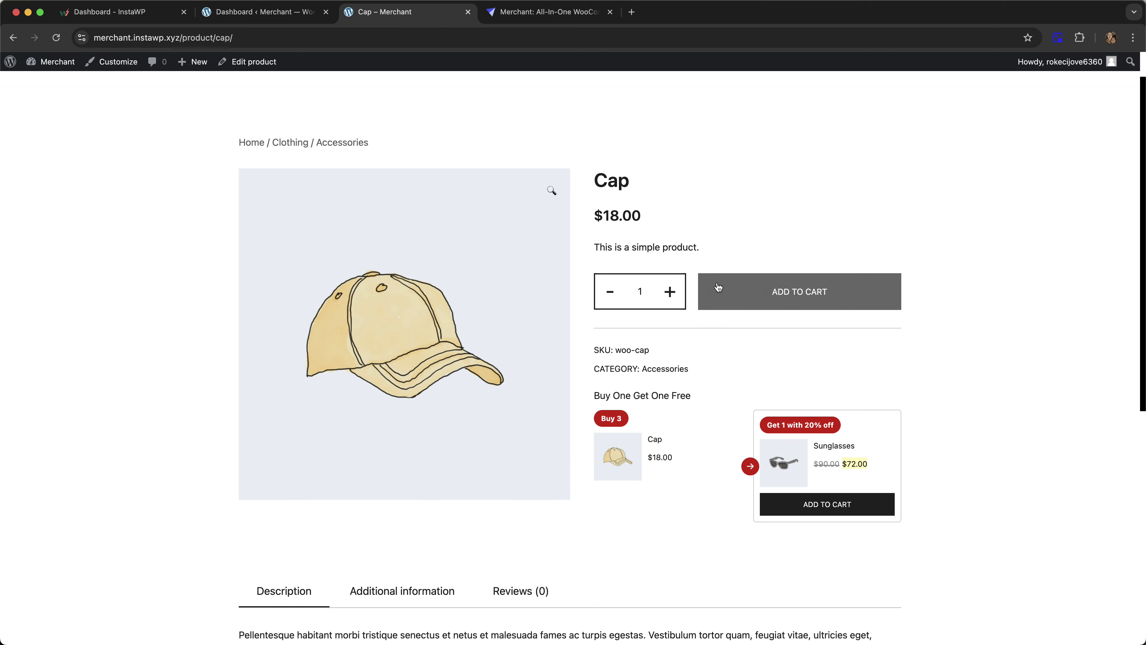
{"action": "scroll", "coordinate": [711, 271], "scroll_direction": "down", "scroll_amount": 8}
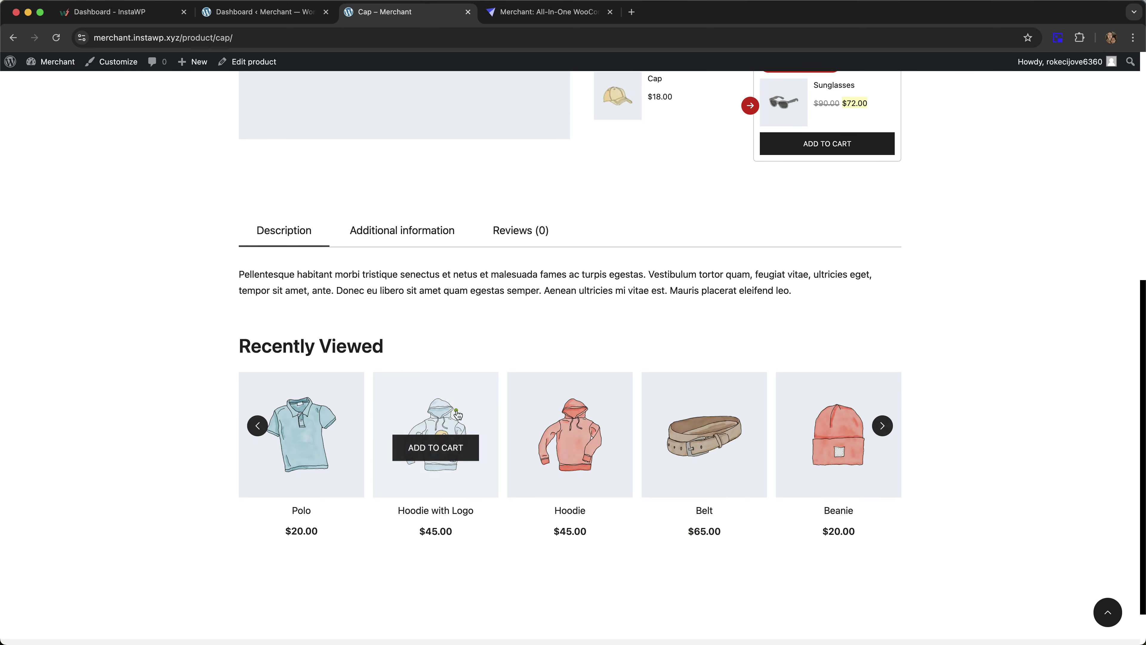
{"action": "left_click", "coordinate": [436, 429]}
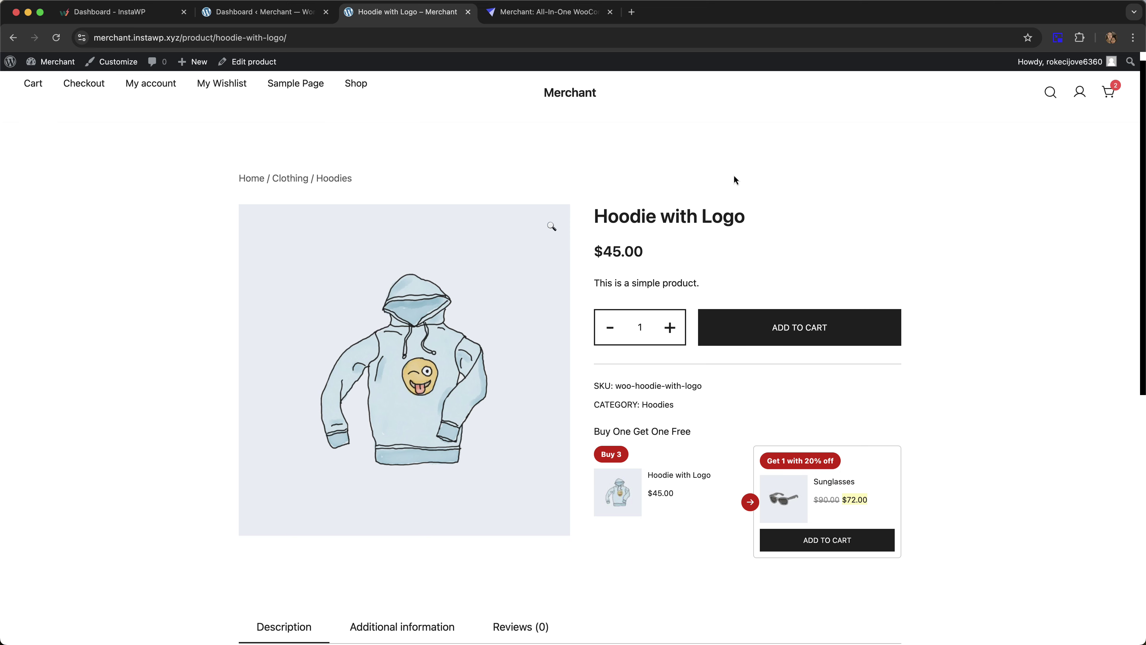
- Return to the Campaign 1 settings and examine the product and category exclusion options
{"action": "left_click", "coordinate": [264, 12]}
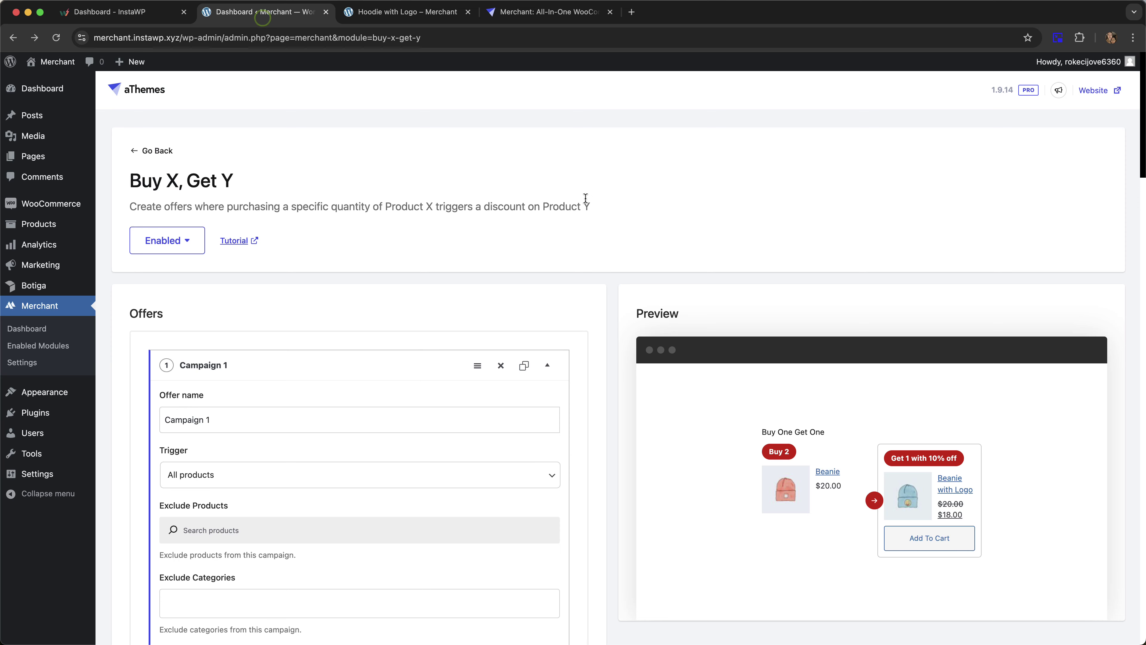
{"action": "scroll", "coordinate": [591, 190], "scroll_direction": "down", "scroll_amount": 3}
{"action": "scroll", "coordinate": [603, 171], "scroll_direction": "down", "scroll_amount": 2}
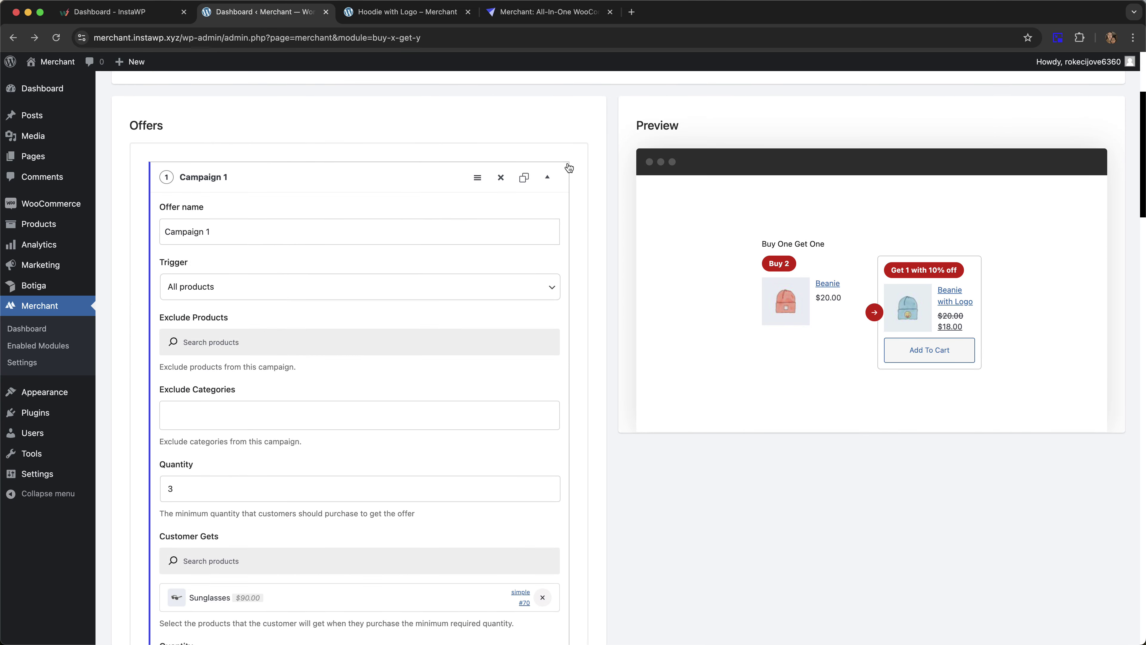
{"action": "scroll", "coordinate": [560, 167], "scroll_direction": "down", "scroll_amount": 3}
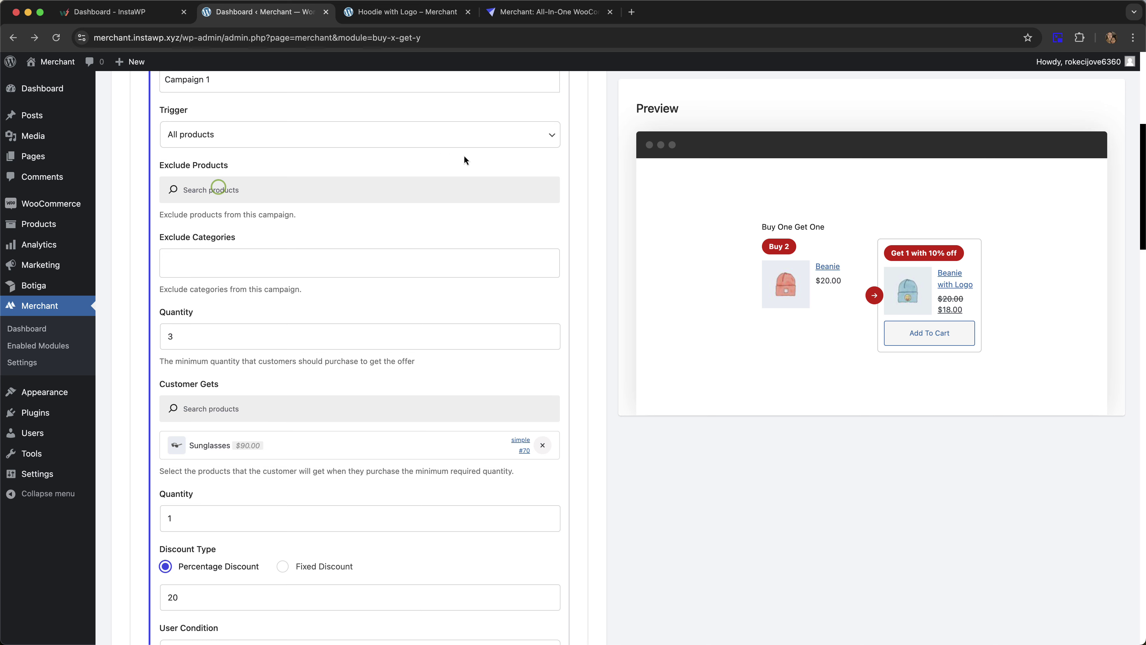
- Examine the list of product categories that can be excluded from Campaign 1
{"action": "scroll", "coordinate": [280, 203], "scroll_direction": "down", "scroll_amount": 1}
{"action": "left_click", "coordinate": [247, 261]}
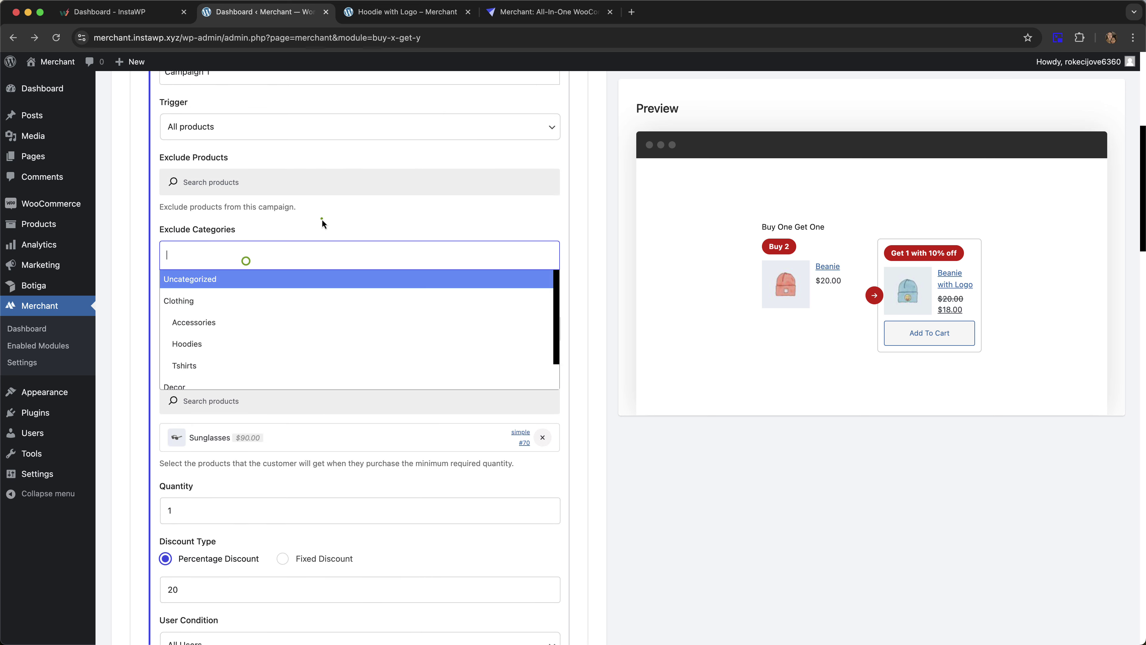
{"action": "left_click", "coordinate": [321, 219]}
- Try Selected Roles as the user condition for Campaign 1 and set it back to All Users
{"action": "scroll", "coordinate": [569, 211], "scroll_direction": "down", "scroll_amount": 2}
{"action": "scroll", "coordinate": [572, 199], "scroll_direction": "down", "scroll_amount": 5}
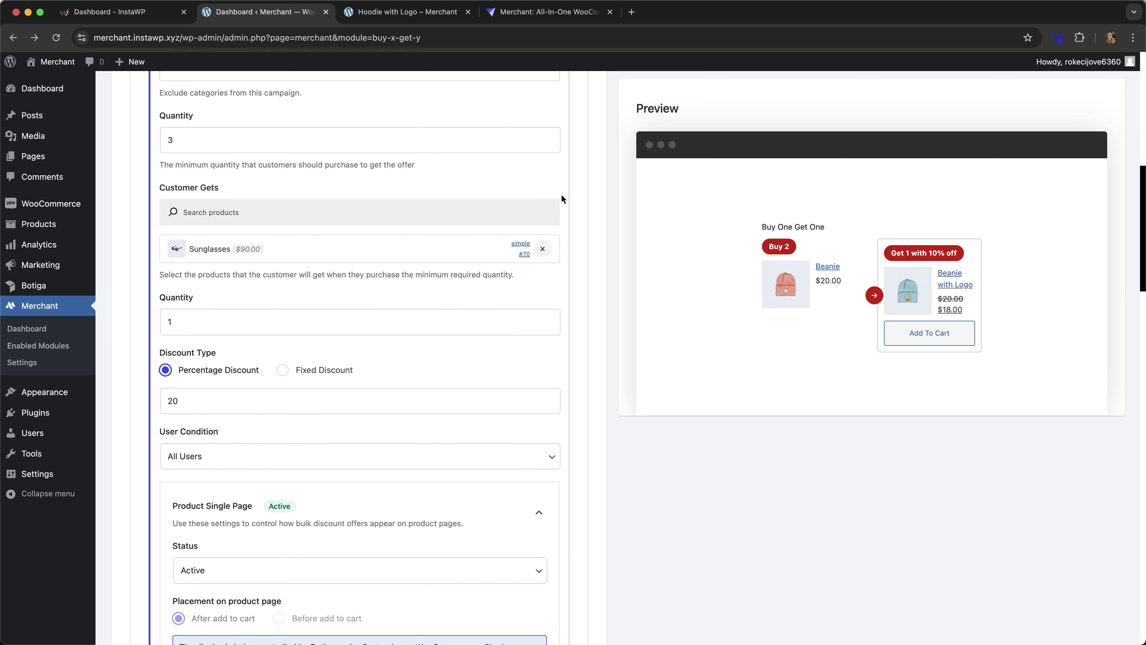
{"action": "scroll", "coordinate": [578, 212], "scroll_direction": "down", "scroll_amount": 2}
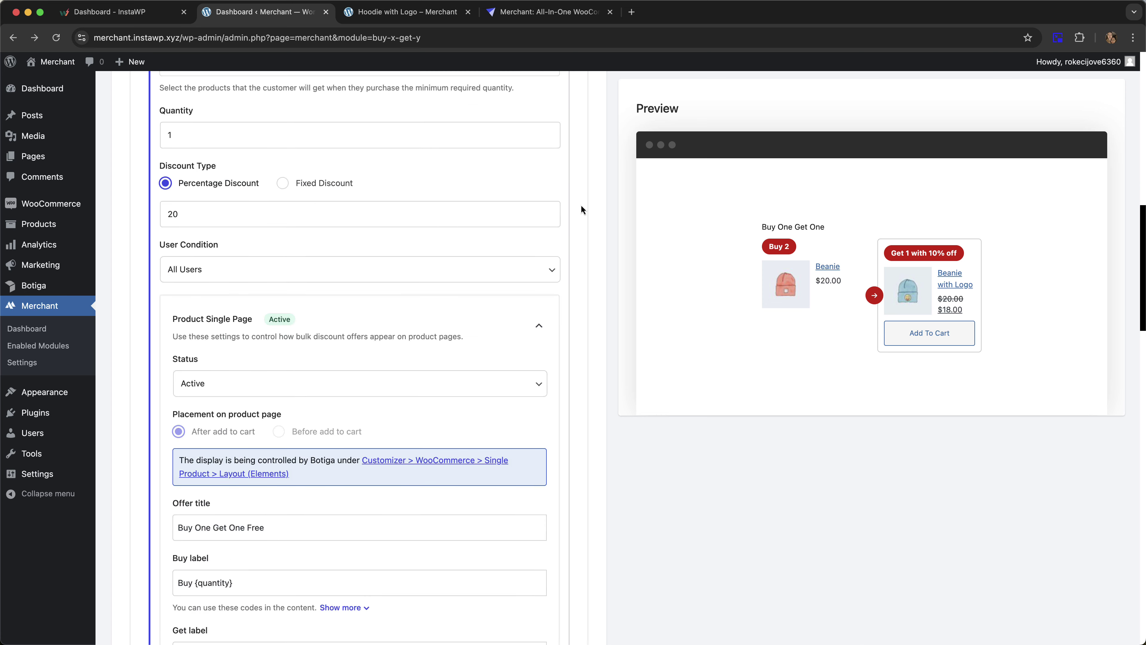
{"action": "left_click", "coordinate": [322, 230]}
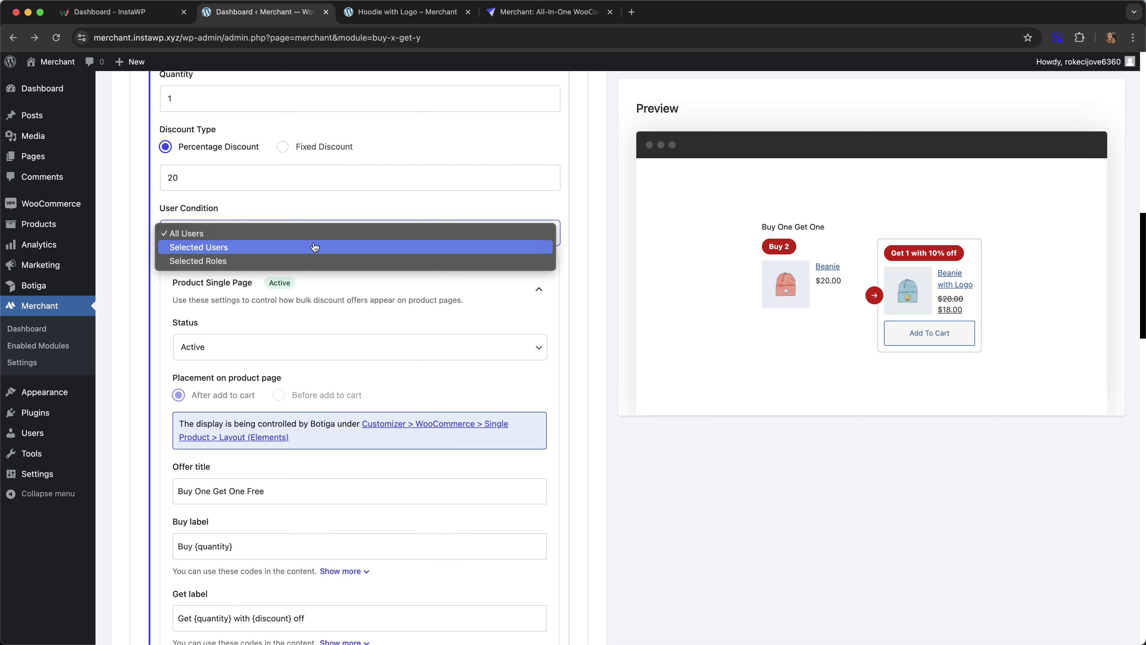
{"action": "left_click", "coordinate": [305, 260]}
{"action": "left_click", "coordinate": [287, 231]}
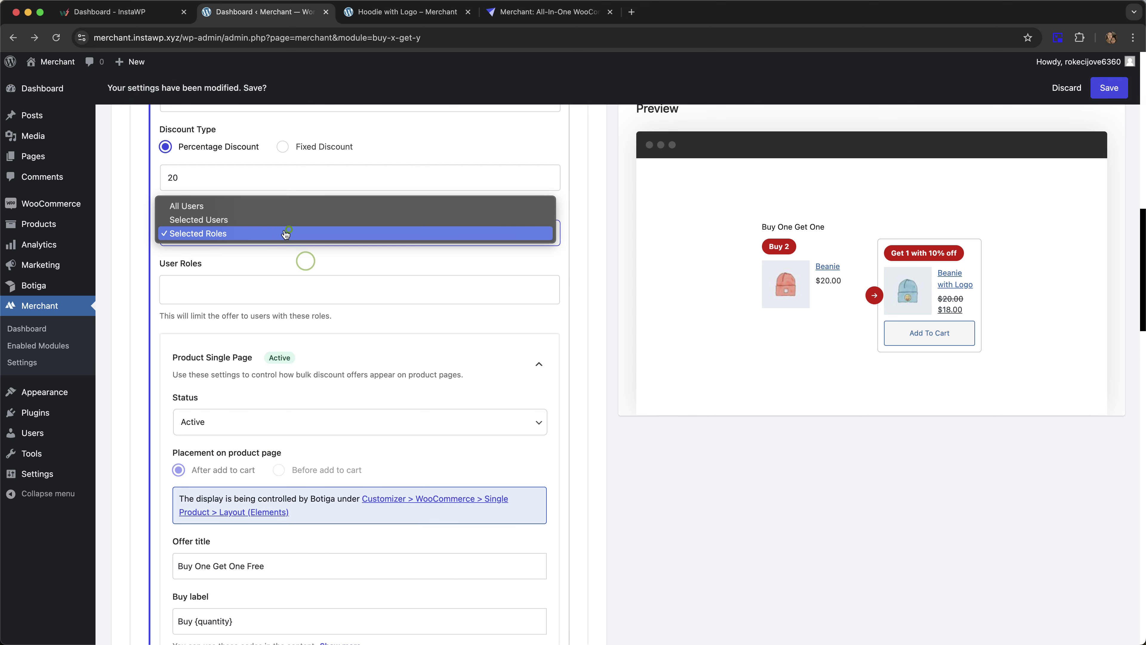
{"action": "left_click", "coordinate": [268, 206]}
{"action": "left_click", "coordinate": [488, 205]}
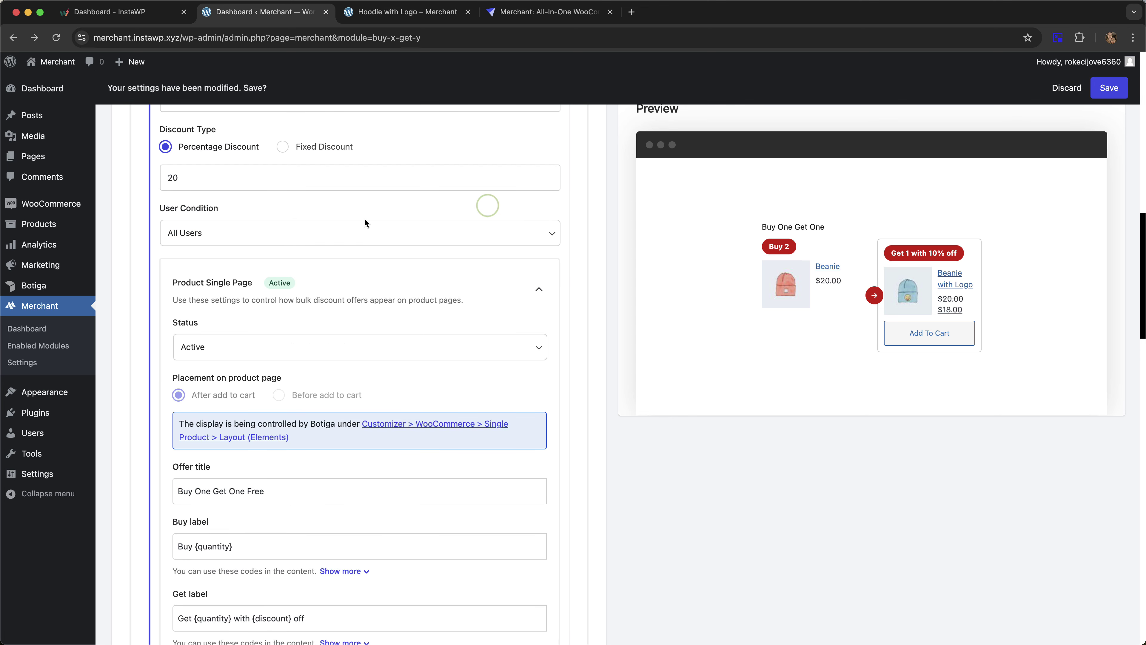
- Examine the remaining Campaign 1 settings, including the product, cart, checkout and thank you page sections
{"action": "scroll", "coordinate": [366, 213], "scroll_direction": "down", "scroll_amount": 1}
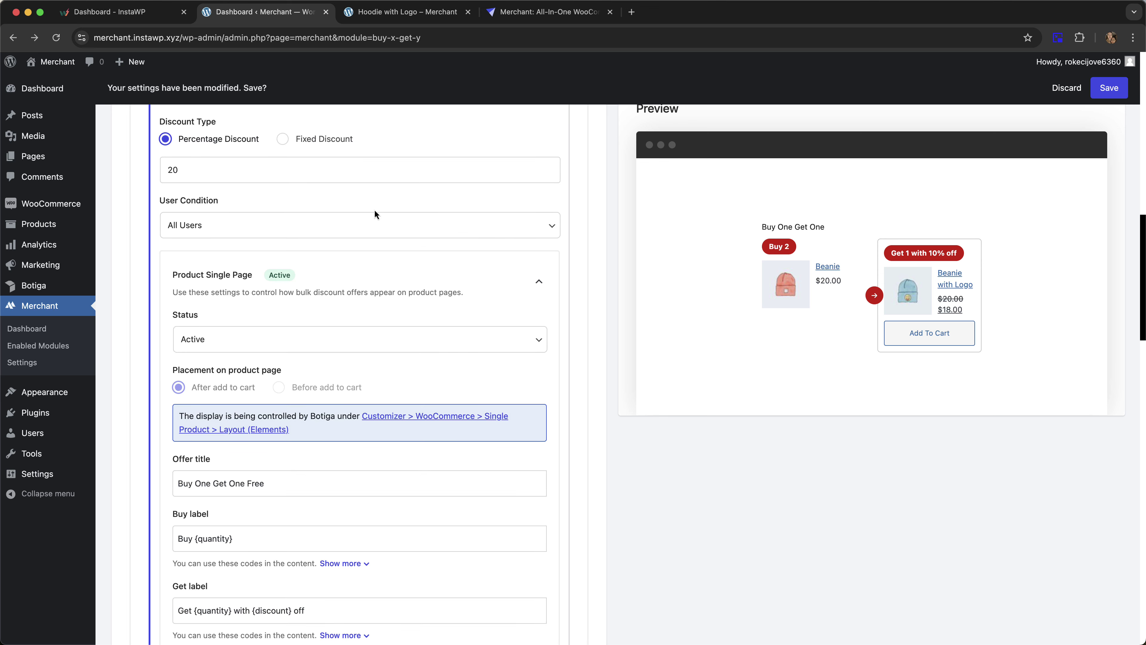
{"action": "scroll", "coordinate": [375, 206], "scroll_direction": "down", "scroll_amount": 1}
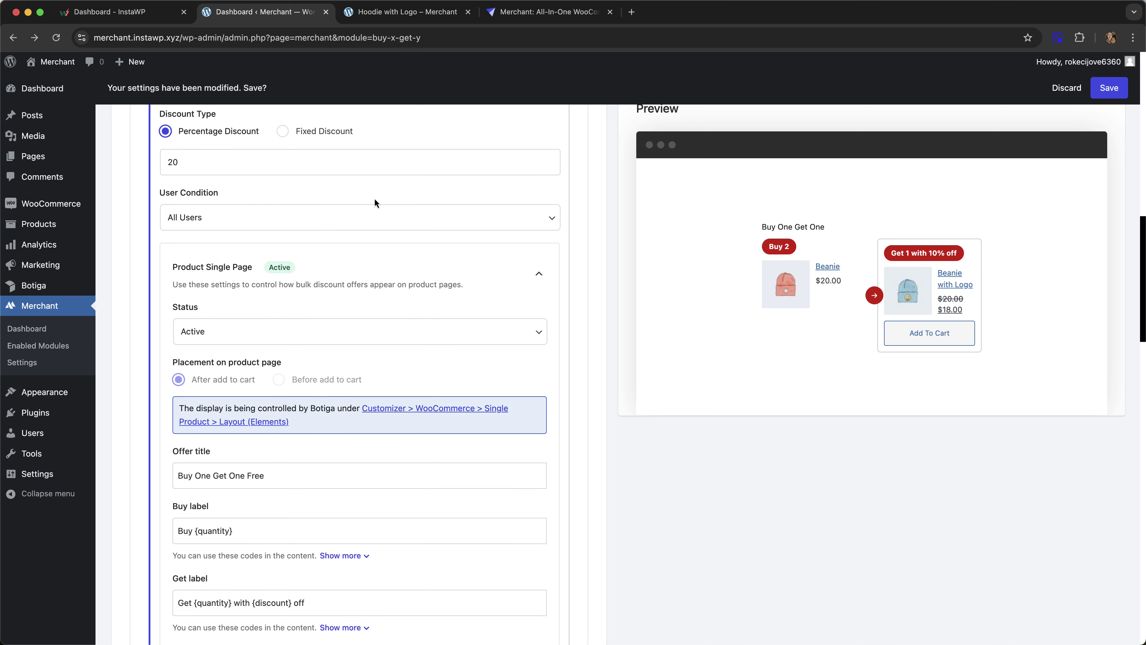
{"action": "scroll", "coordinate": [580, 213], "scroll_direction": "down", "scroll_amount": 15}
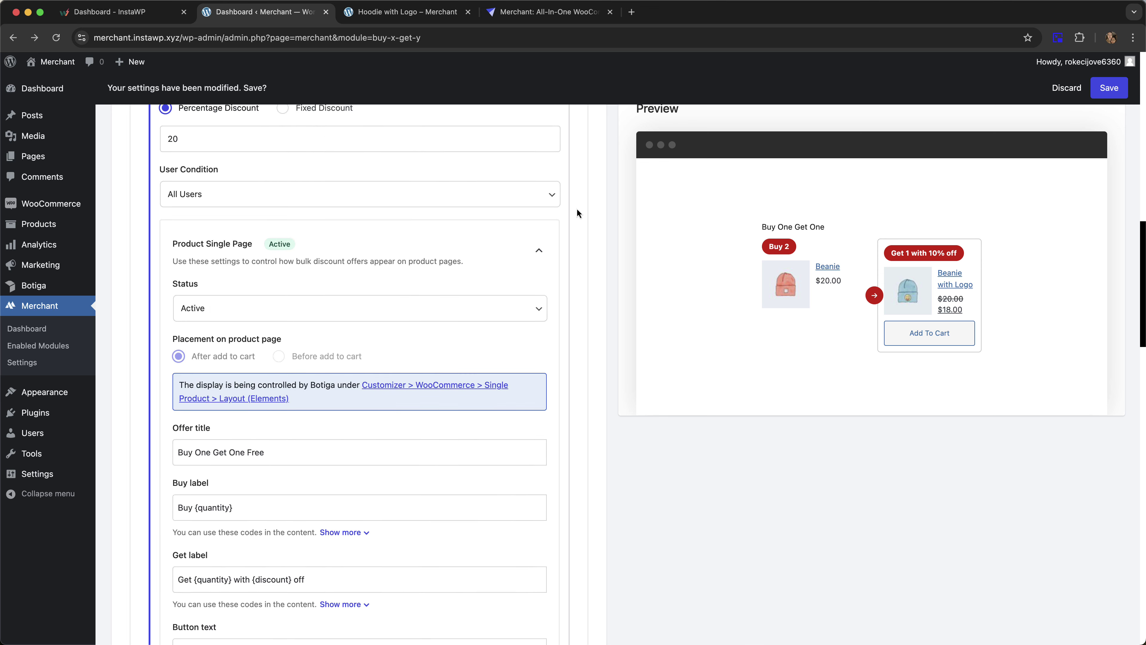
{"action": "scroll", "coordinate": [578, 208], "scroll_direction": "down", "scroll_amount": 20}
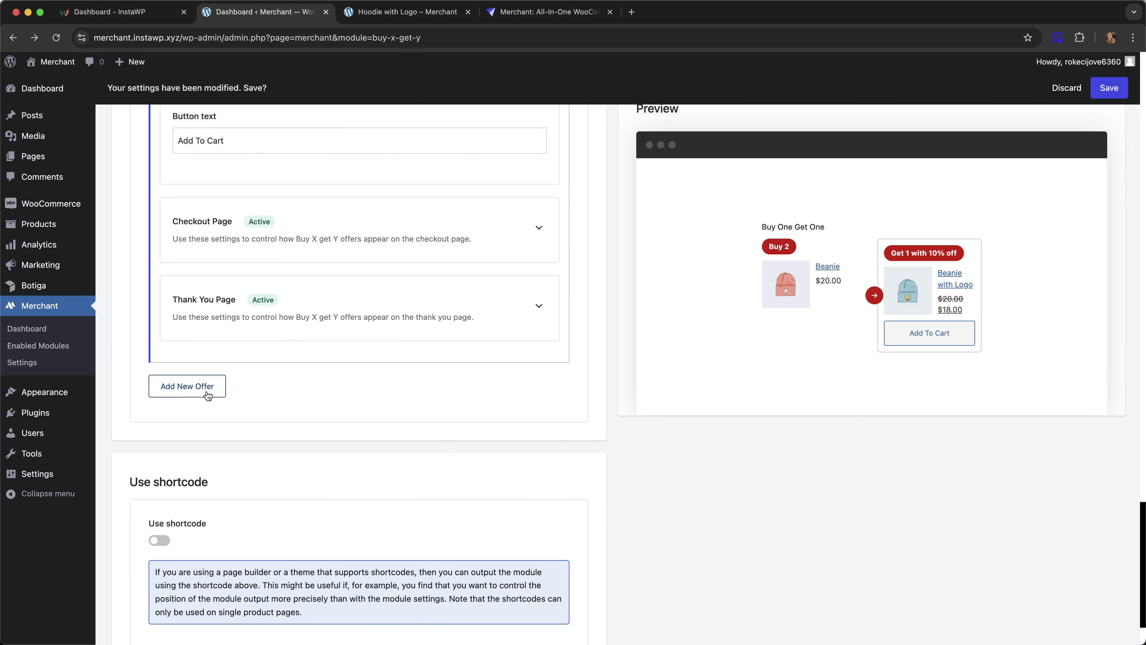
{"action": "scroll", "coordinate": [589, 245], "scroll_direction": "up", "scroll_amount": 15}
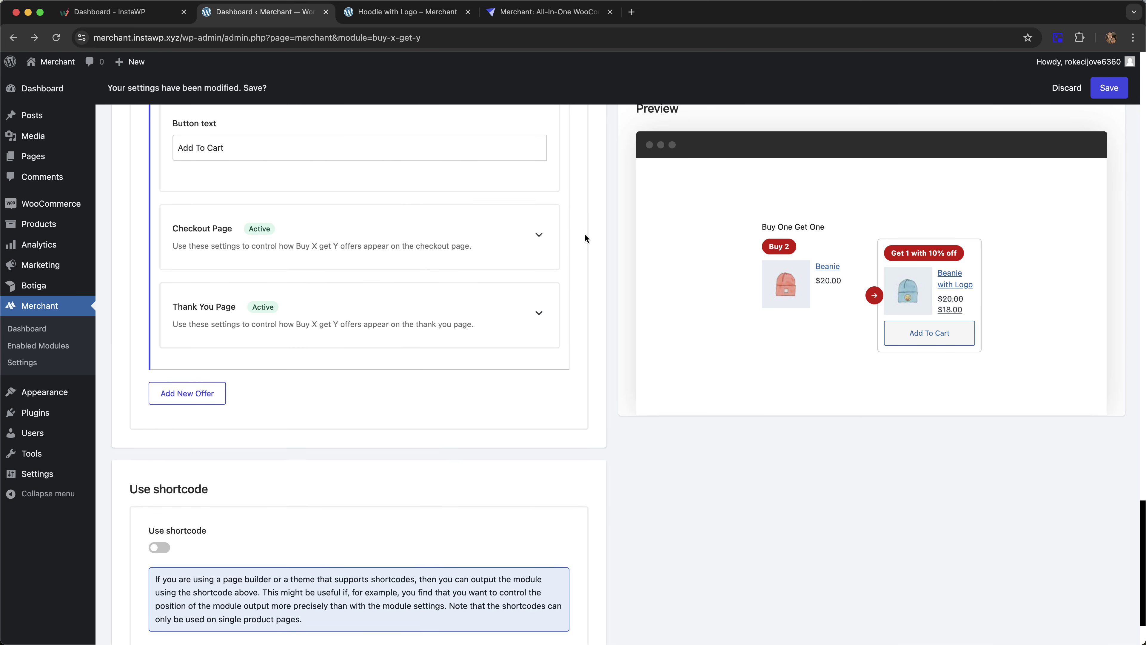
{"action": "scroll", "coordinate": [582, 224], "scroll_direction": "up", "scroll_amount": 20}
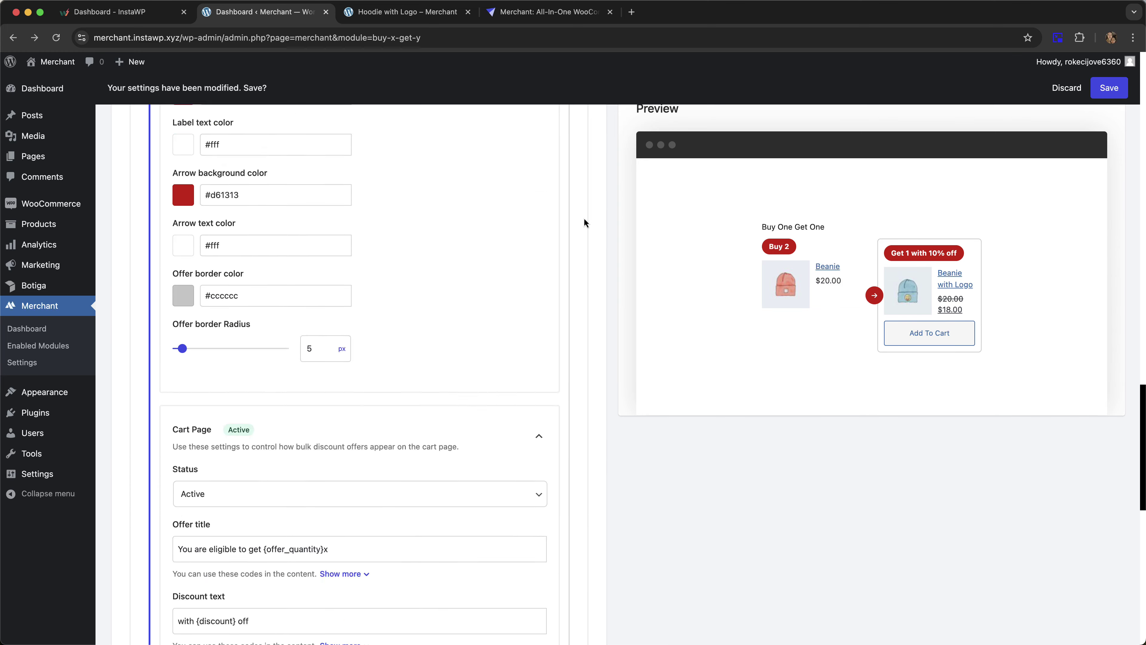
{"action": "scroll", "coordinate": [586, 216], "scroll_direction": "up", "scroll_amount": 10}
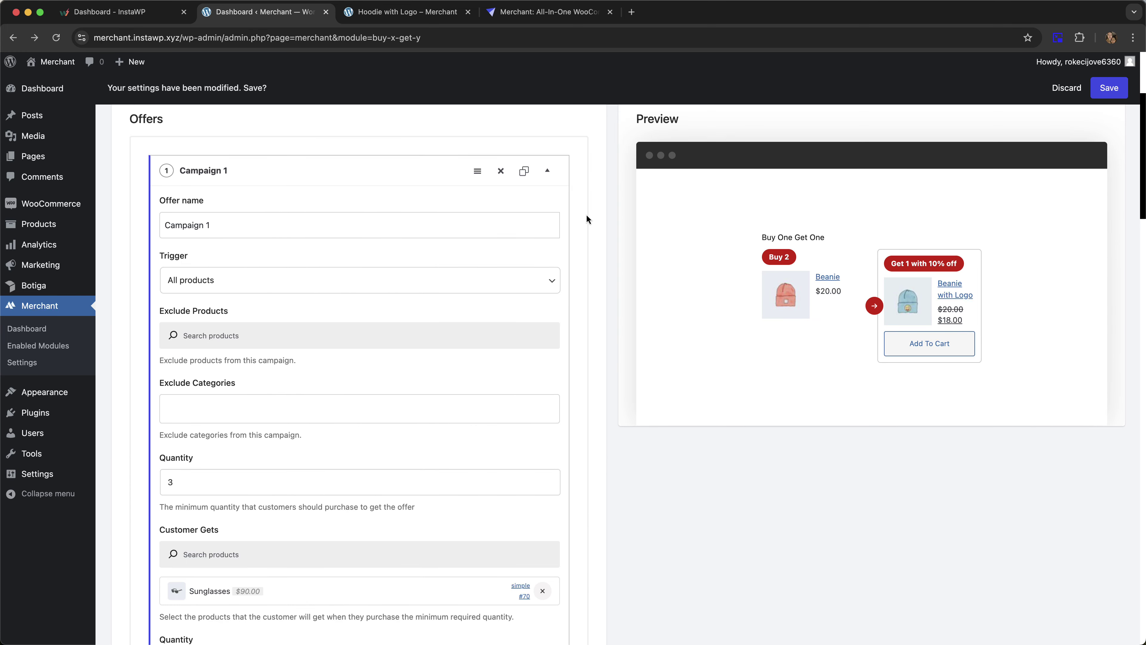
- Remove Sunglasses from the products customers get in Campaign 1
{"action": "scroll", "coordinate": [589, 213], "scroll_direction": "down", "scroll_amount": 7}
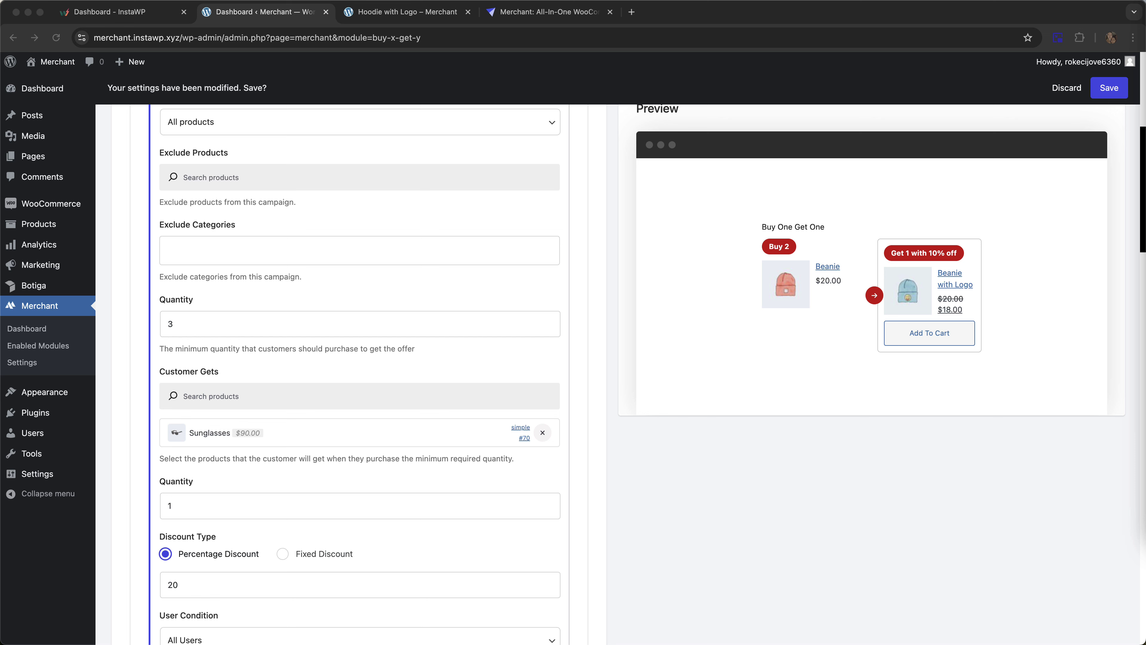
{"action": "left_click", "coordinate": [524, 309]}
{"action": "scroll", "coordinate": [350, 249], "scroll_direction": "down", "scroll_amount": 2}
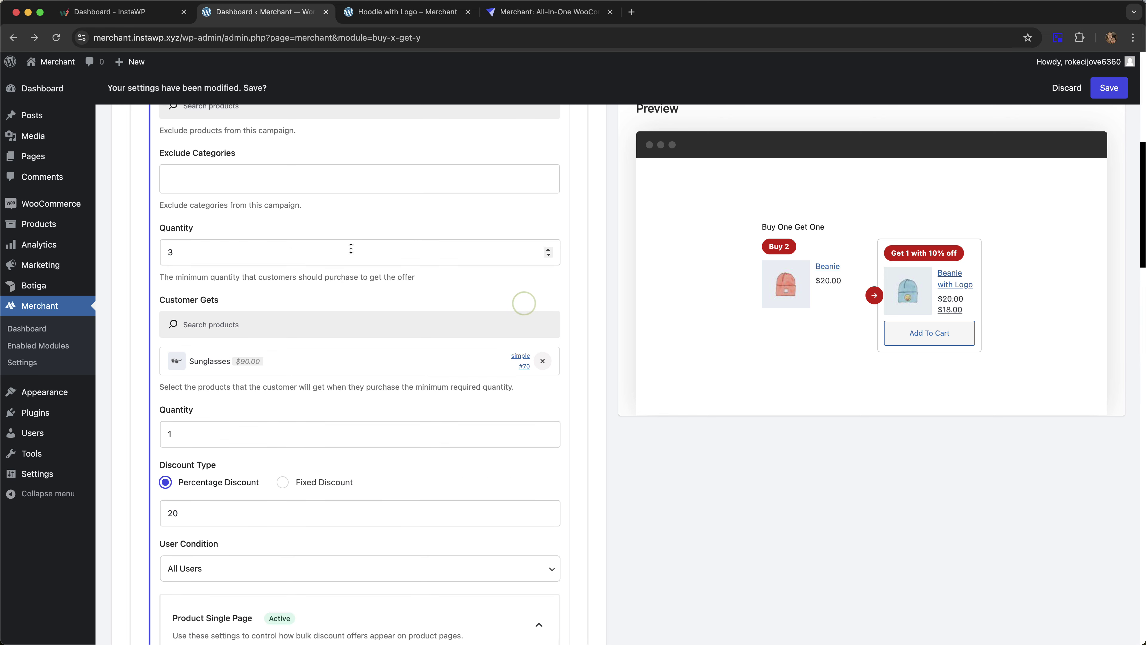
{"action": "scroll", "coordinate": [370, 218], "scroll_direction": "up", "scroll_amount": 1}
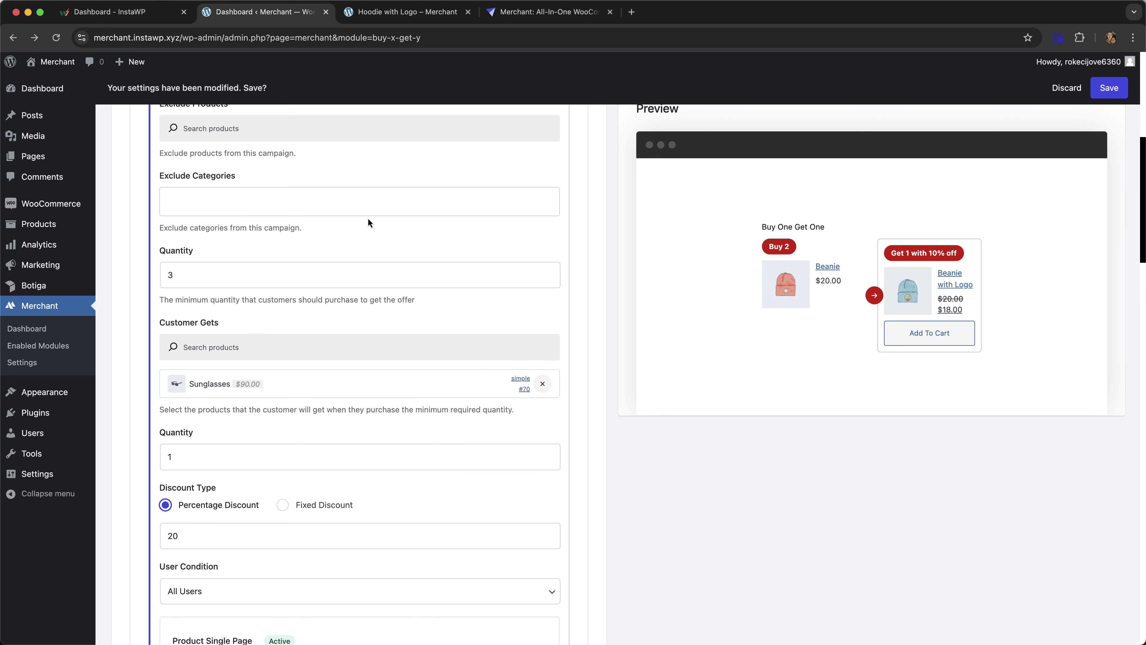
{"action": "scroll", "coordinate": [359, 217], "scroll_direction": "down", "scroll_amount": 1}
{"action": "scroll", "coordinate": [353, 221], "scroll_direction": "down", "scroll_amount": 1}
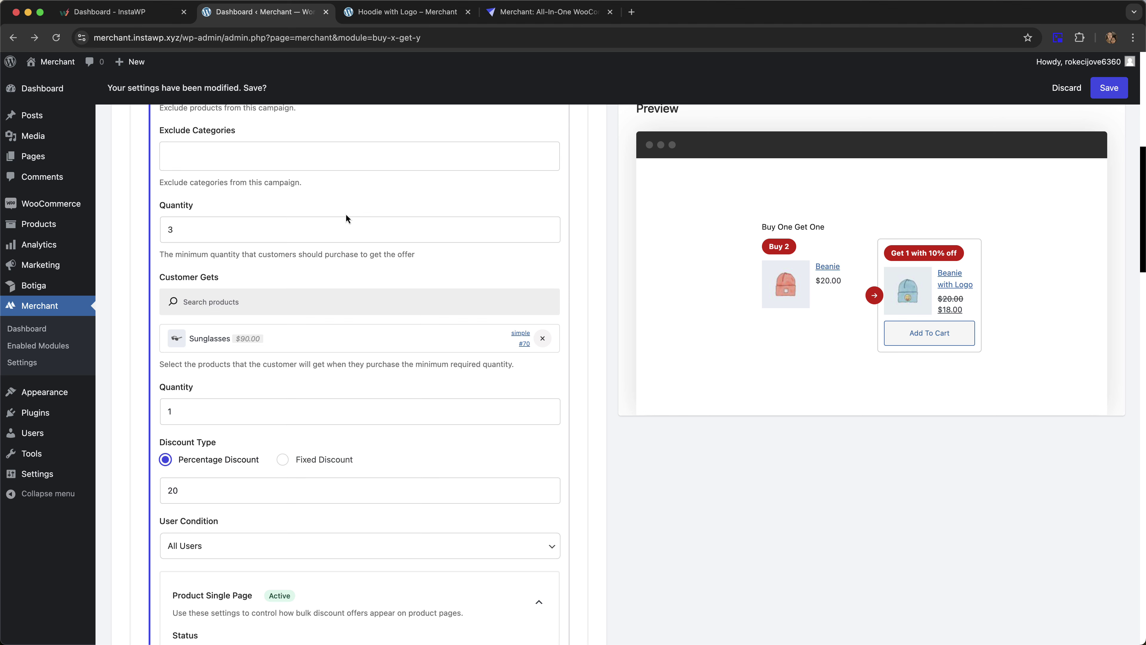
{"action": "scroll", "coordinate": [343, 216], "scroll_direction": "down", "scroll_amount": 2}
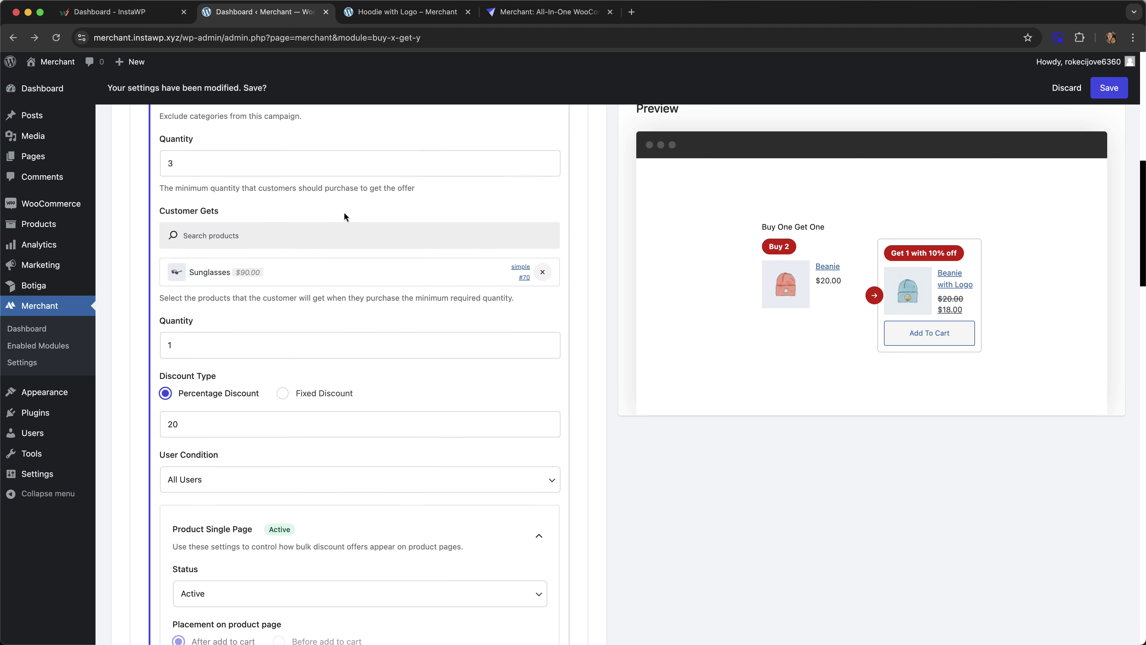
{"action": "scroll", "coordinate": [334, 216], "scroll_direction": "up", "scroll_amount": 1}
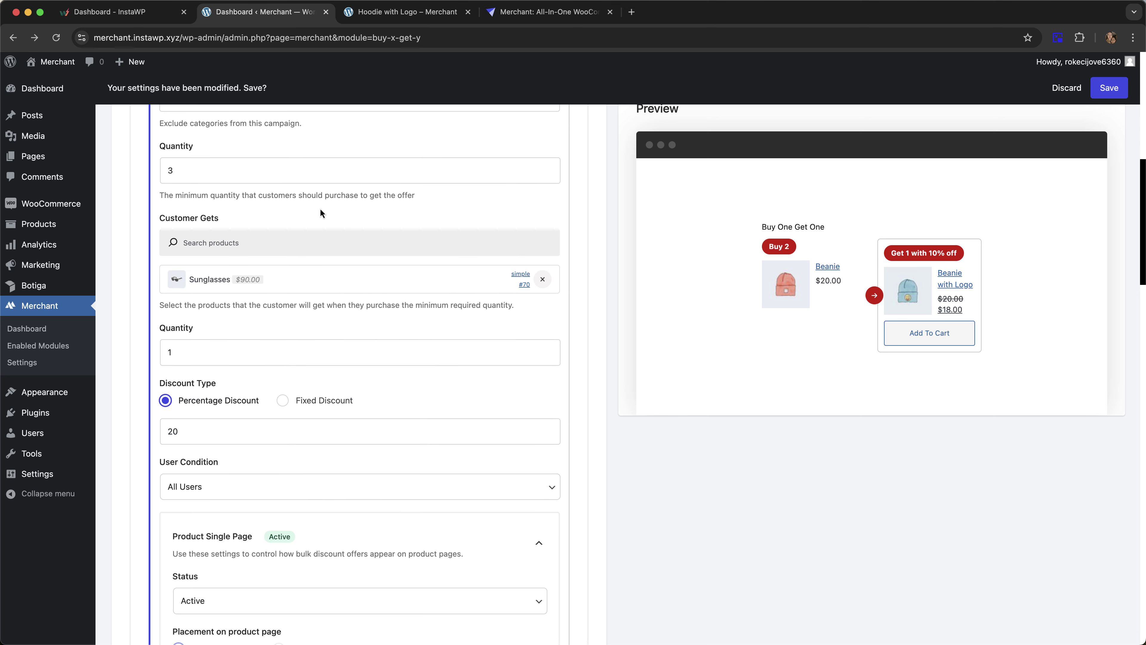
{"action": "scroll", "coordinate": [301, 217], "scroll_direction": "down", "scroll_amount": 1}
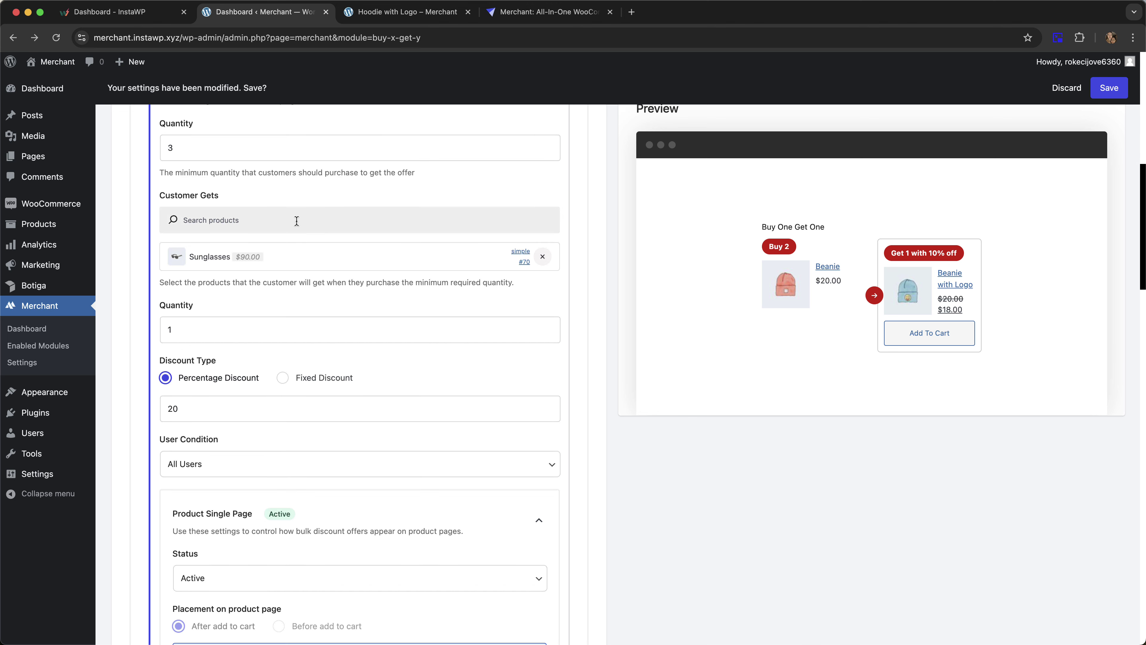
{"action": "left_click", "coordinate": [542, 240]}
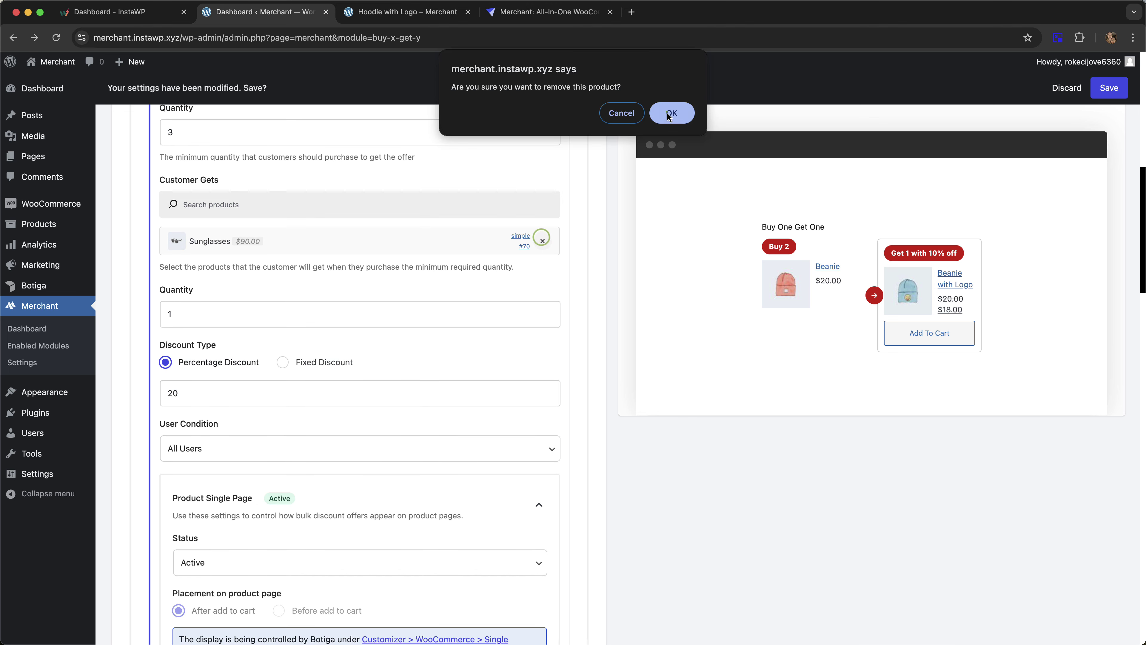
{"action": "left_click", "coordinate": [673, 112]}
- Add Cap as the product customers get in Campaign 1 and save the settings
{"action": "left_click", "coordinate": [231, 225]}
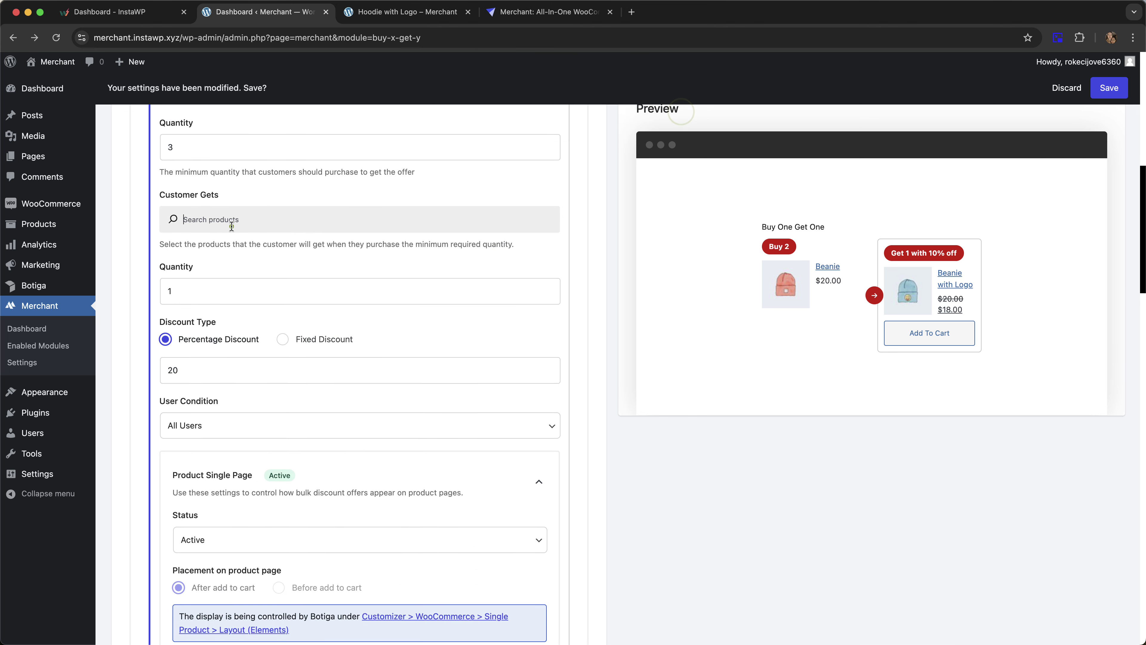
{"action": "type", "text": "ca"}
{"action": "left_click", "coordinate": [235, 249]}
{"action": "scroll", "coordinate": [541, 240], "scroll_direction": "up", "scroll_amount": 4}
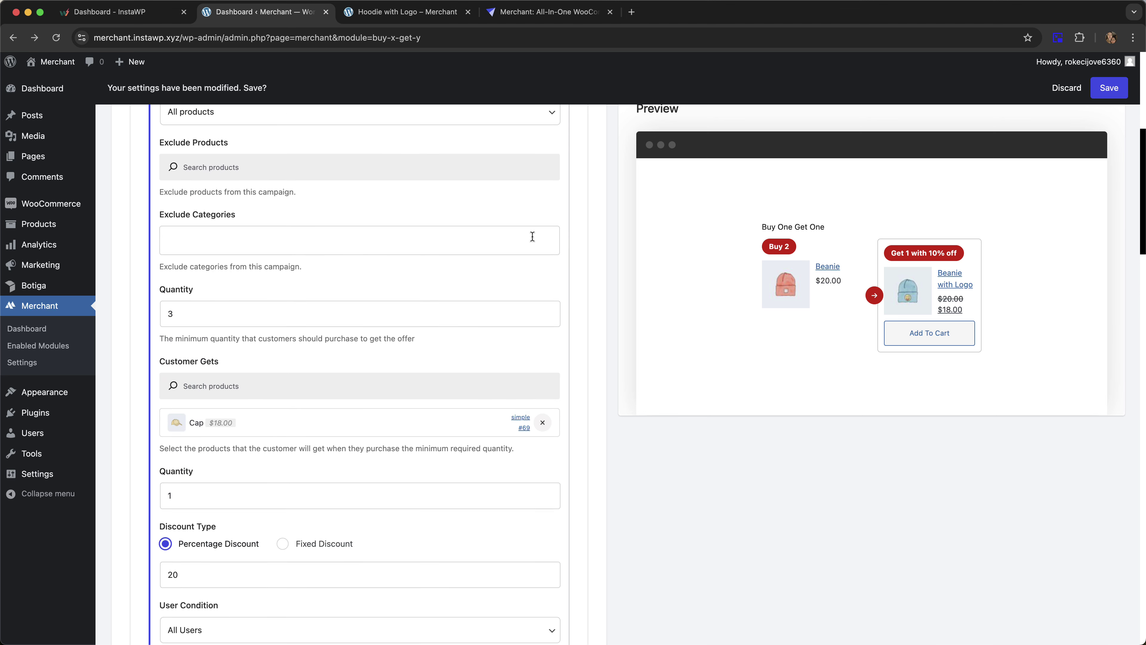
{"action": "scroll", "coordinate": [240, 212], "scroll_direction": "up", "scroll_amount": 1}
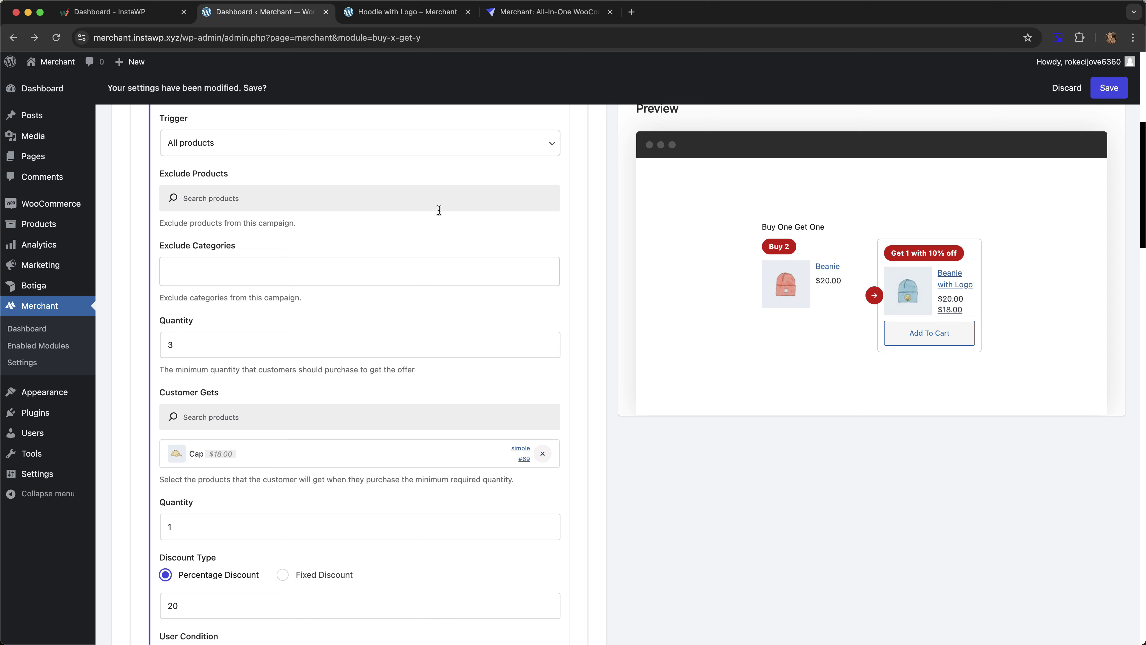
{"action": "scroll", "coordinate": [389, 198], "scroll_direction": "up", "scroll_amount": 3}
{"action": "left_click", "coordinate": [1110, 90]}
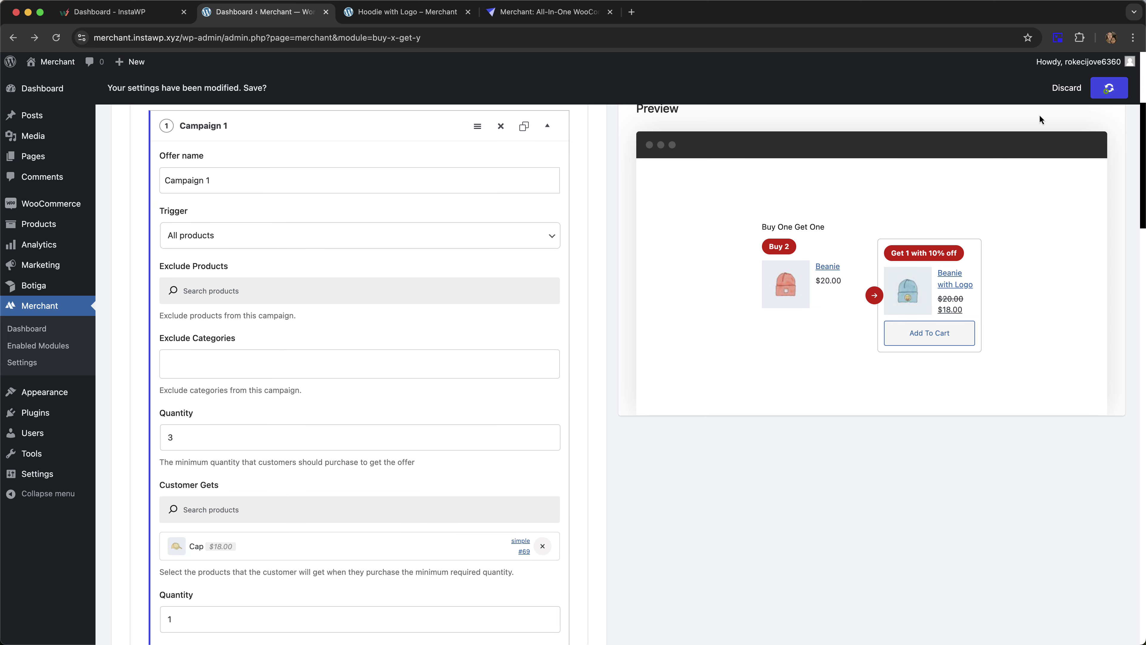
- Return to the Hoodie with Logo product page and reload it to check the updated offer
{"action": "left_click", "coordinate": [383, 12]}
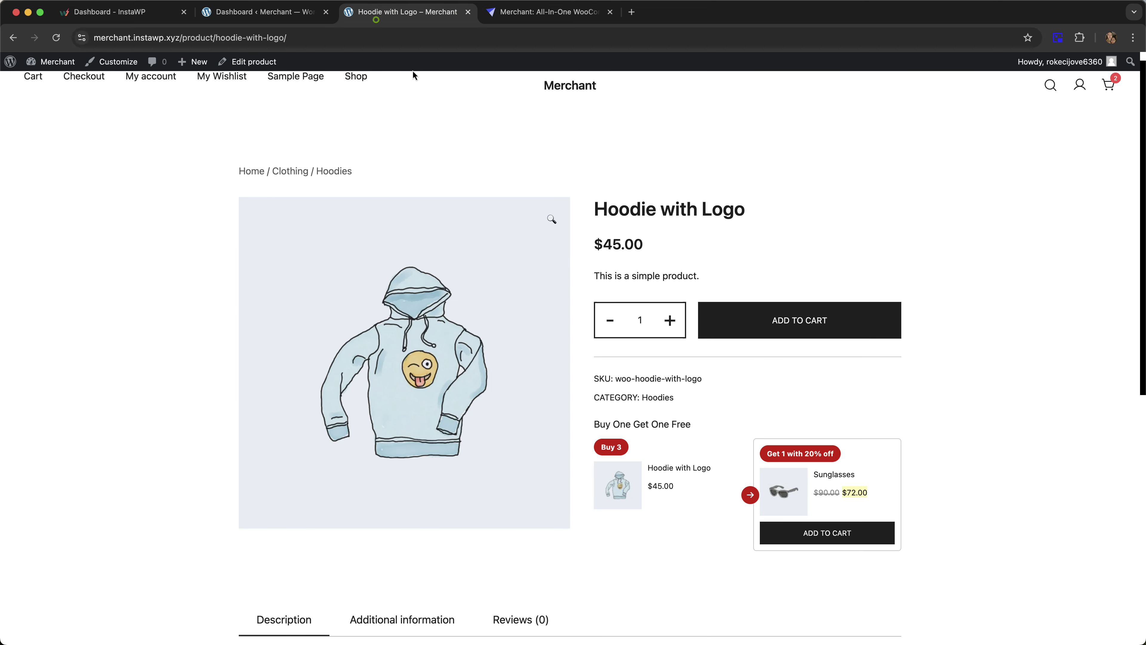
{"action": "key", "text": "super+r"}
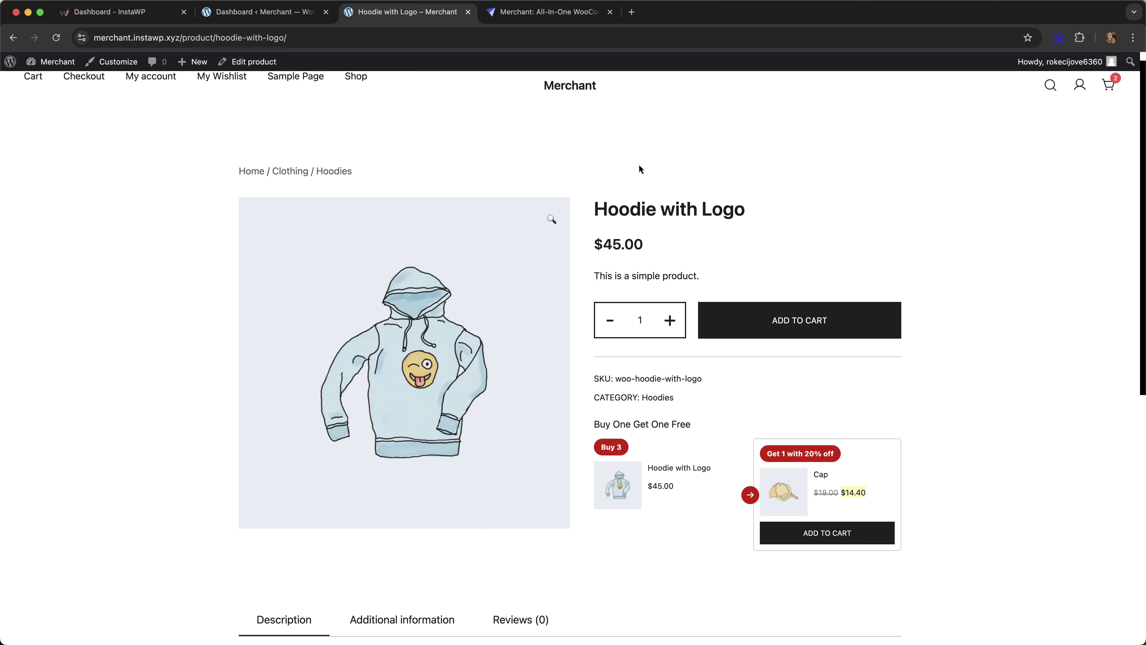
{"action": "scroll", "coordinate": [682, 250], "scroll_direction": "down", "scroll_amount": 1}
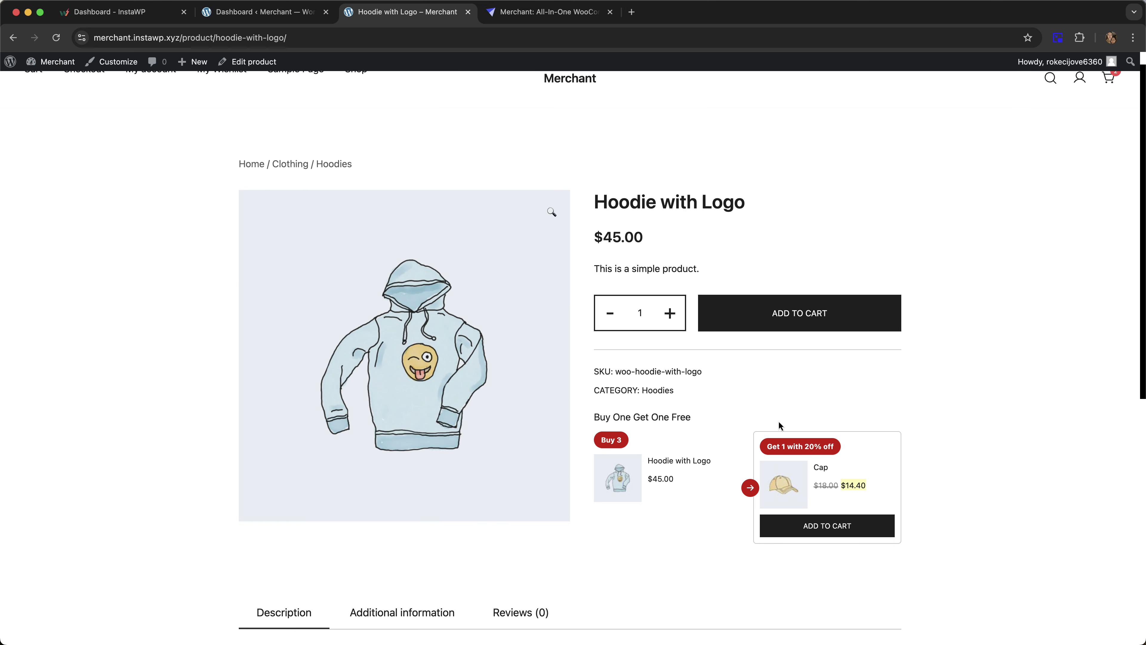
{"action": "scroll", "coordinate": [745, 407], "scroll_direction": "up", "scroll_amount": 1}
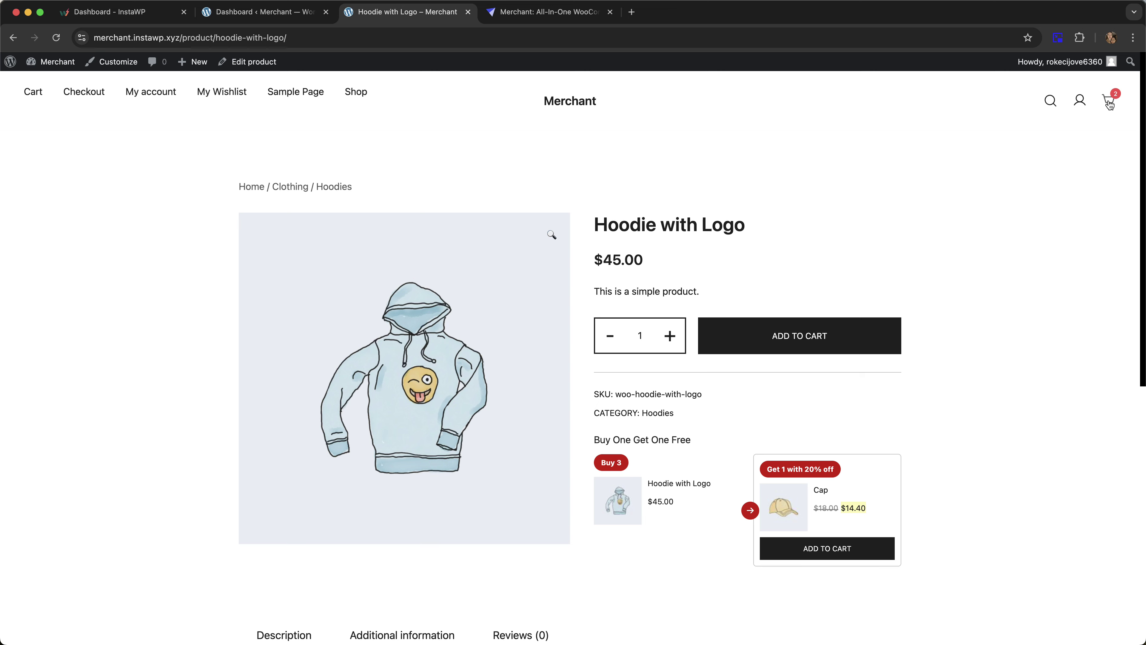
- Replace the existing cart contents with three Hoodie with Logo items and open the cart page
{"action": "mouse_move", "coordinate": [1110, 104]}
{"action": "left_click", "coordinate": [894, 171]}
{"action": "left_click", "coordinate": [670, 336]}
{"action": "left_click", "coordinate": [670, 335]}
{"action": "left_click", "coordinate": [780, 331]}
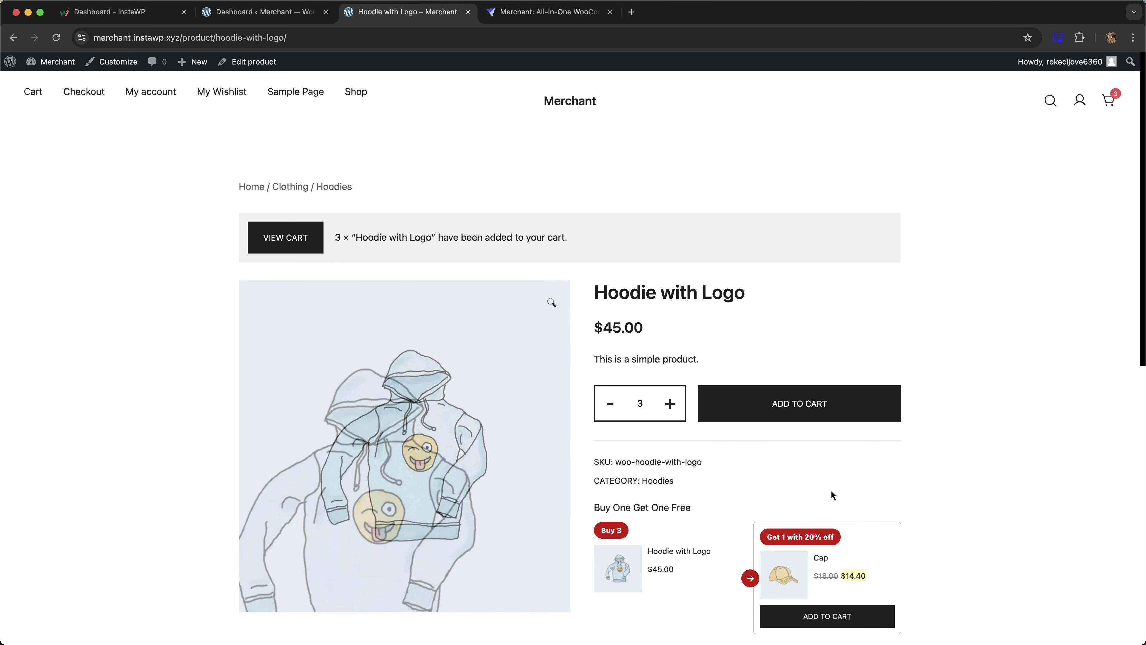
{"action": "left_click", "coordinate": [309, 247]}
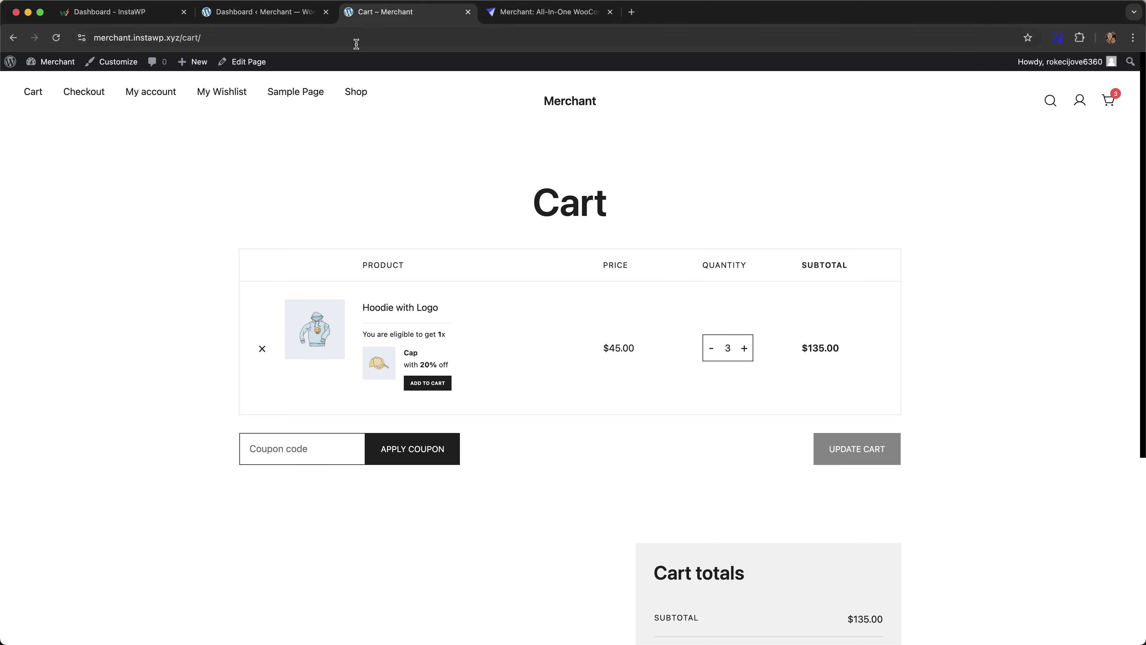
- Return to the Campaign 1 settings and examine the Cart Page section's status options and preview
{"action": "left_click", "coordinate": [244, 13]}
{"action": "scroll", "coordinate": [348, 218], "scroll_direction": "down", "scroll_amount": 20}
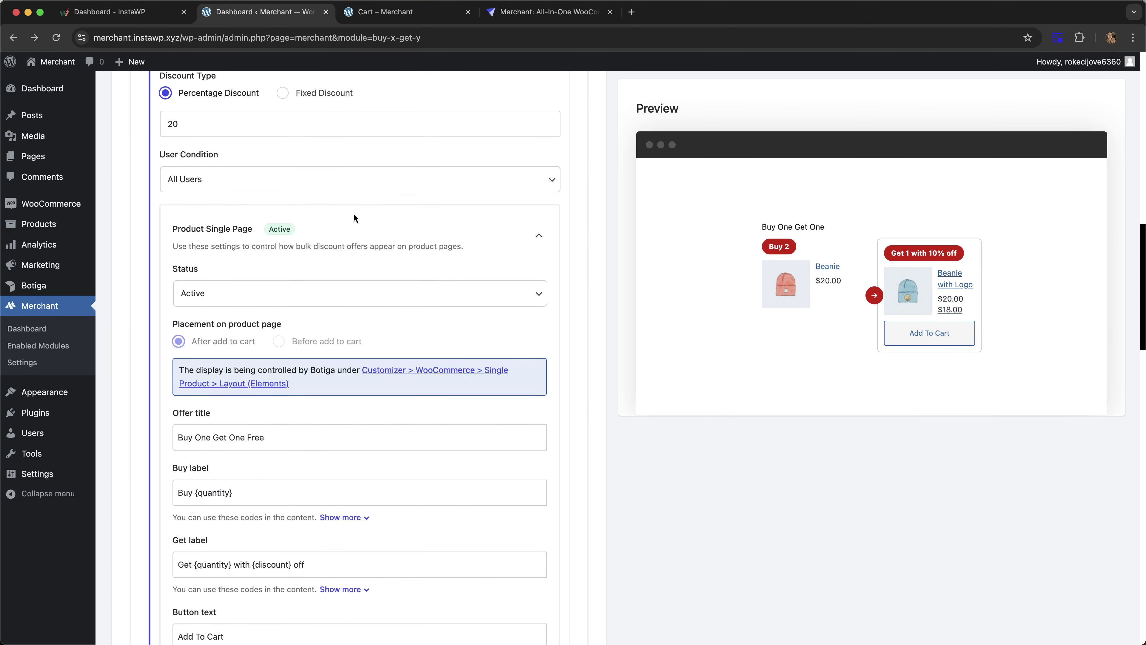
{"action": "scroll", "coordinate": [350, 212], "scroll_direction": "down", "scroll_amount": 1}
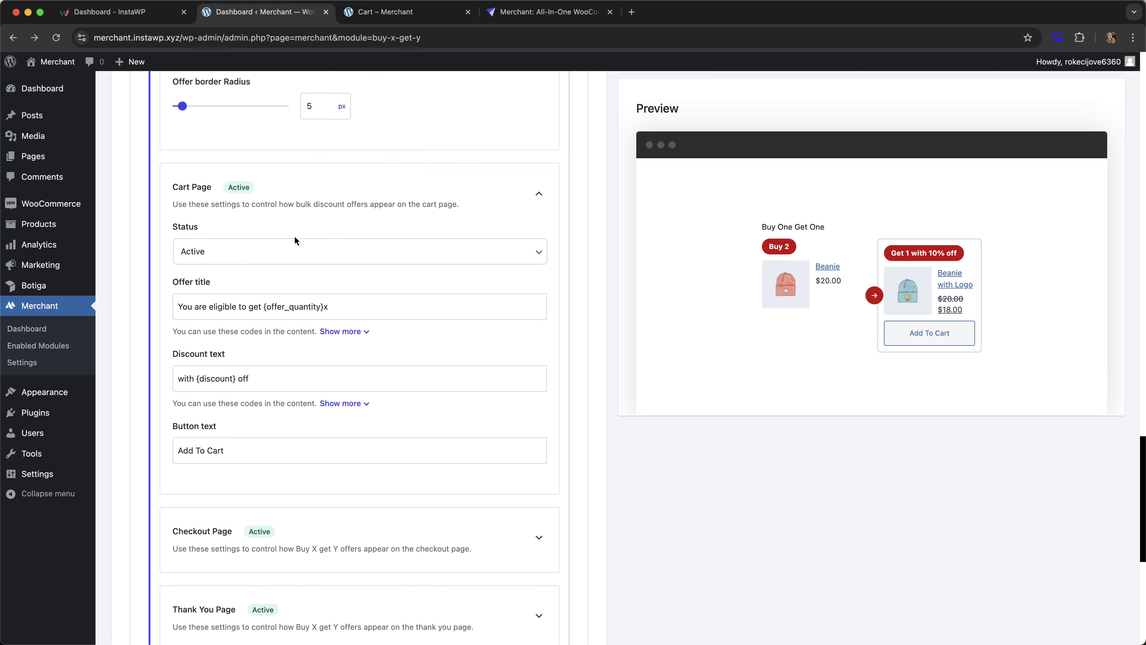
{"action": "left_click", "coordinate": [276, 251]}
{"action": "left_click", "coordinate": [270, 255]}
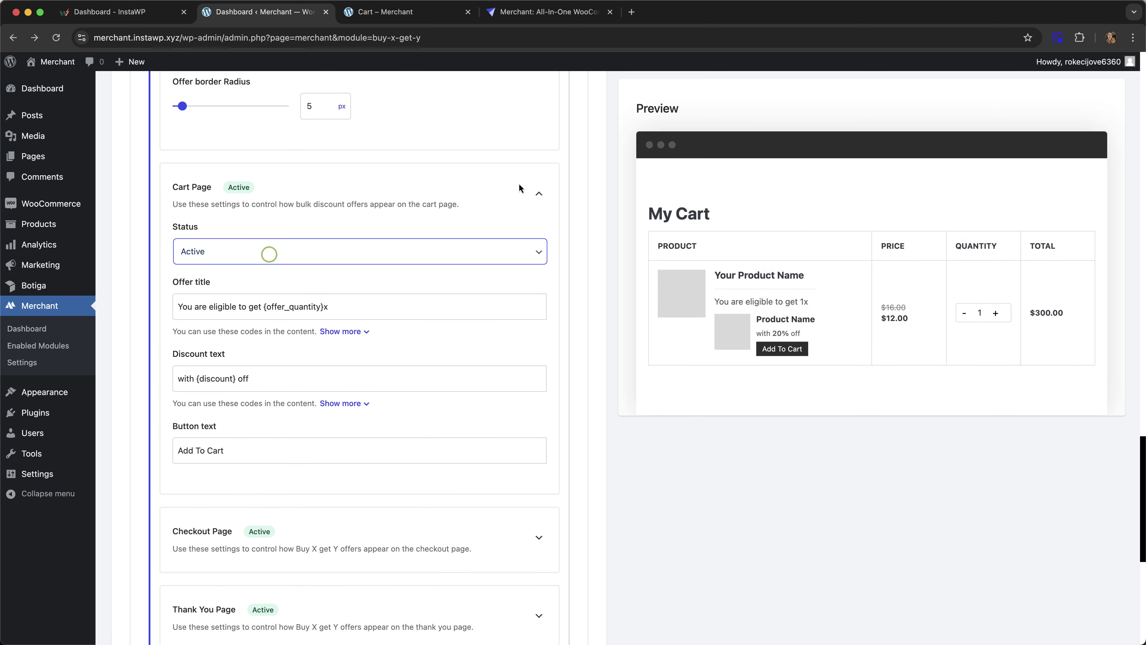
{"action": "left_click", "coordinate": [423, 207]}
{"action": "left_click", "coordinate": [348, 184]}
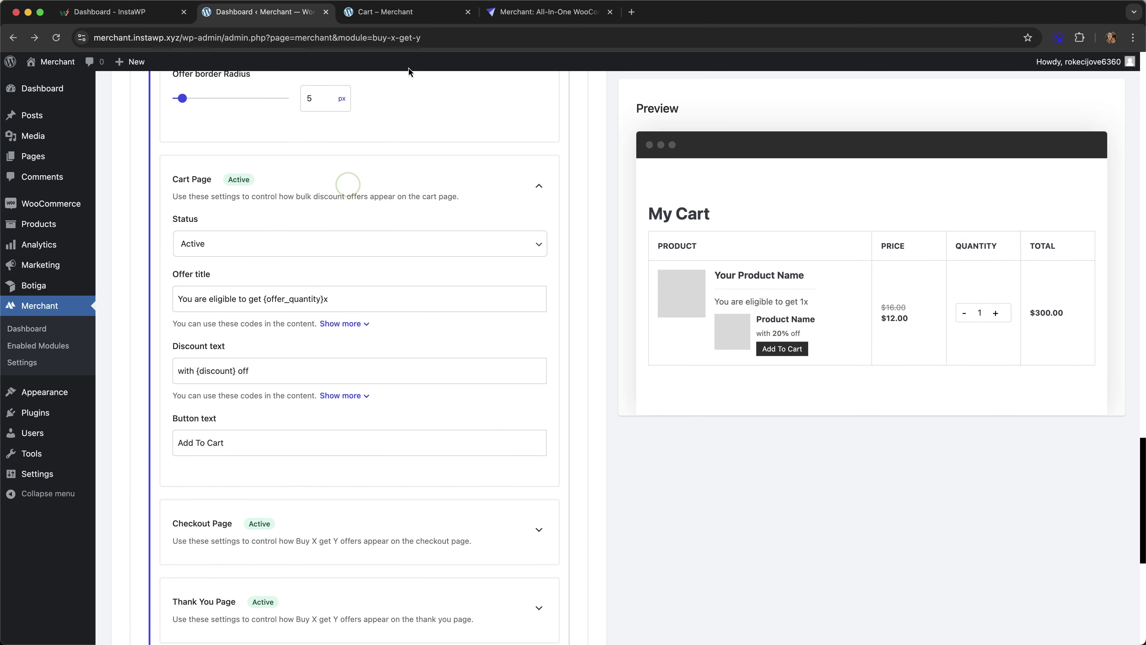
- Switch back to the store's cart page and add the 20% off Cap offered under Hoodie with Logo
{"action": "left_click", "coordinate": [398, 11]}
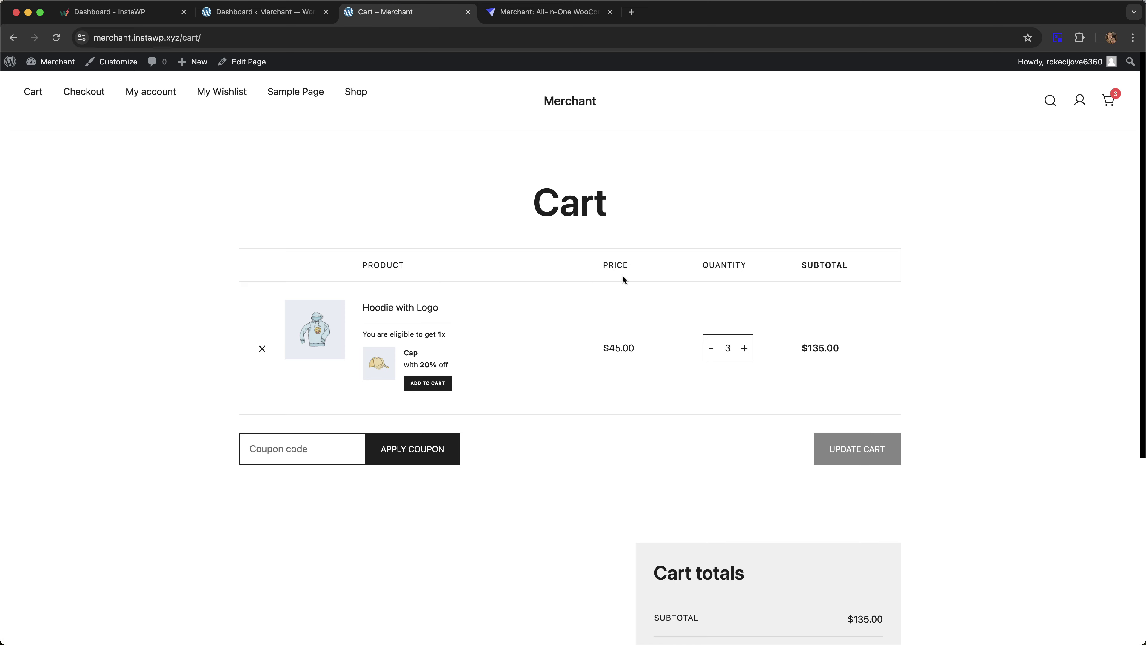
{"action": "scroll", "coordinate": [622, 281], "scroll_direction": "down", "scroll_amount": 1}
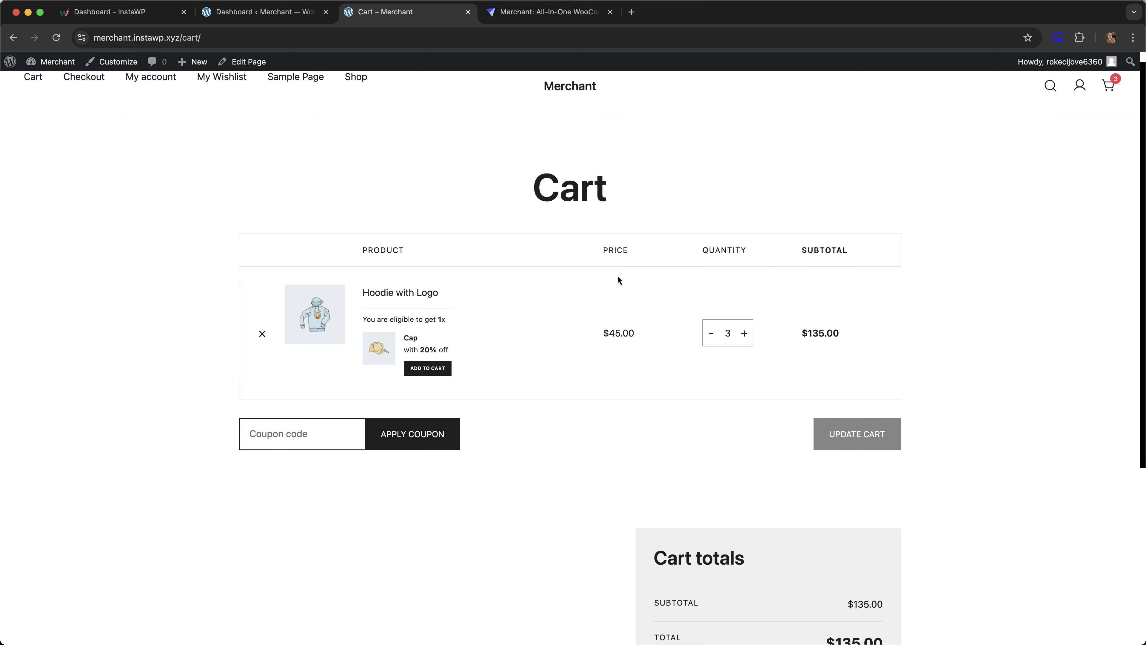
{"action": "left_click", "coordinate": [424, 369]}
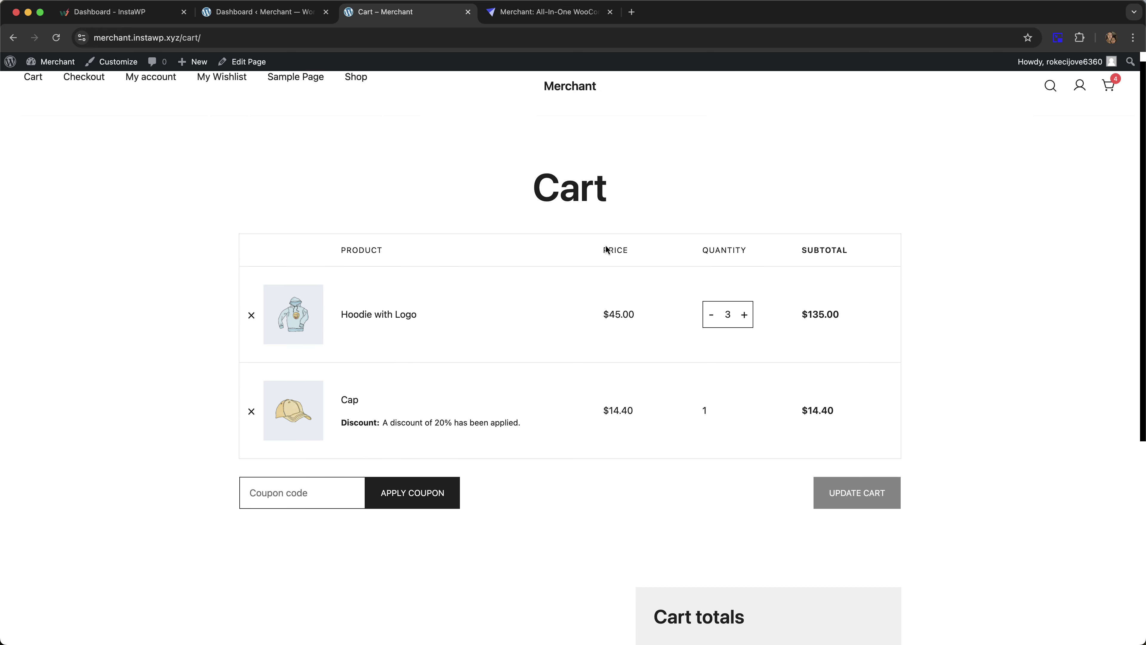
- Check the discounted Cap line in the cart and remove the Cap from it
{"action": "scroll", "coordinate": [607, 250], "scroll_direction": "down", "scroll_amount": 1}
{"action": "scroll", "coordinate": [581, 293], "scroll_direction": "down", "scroll_amount": 1}
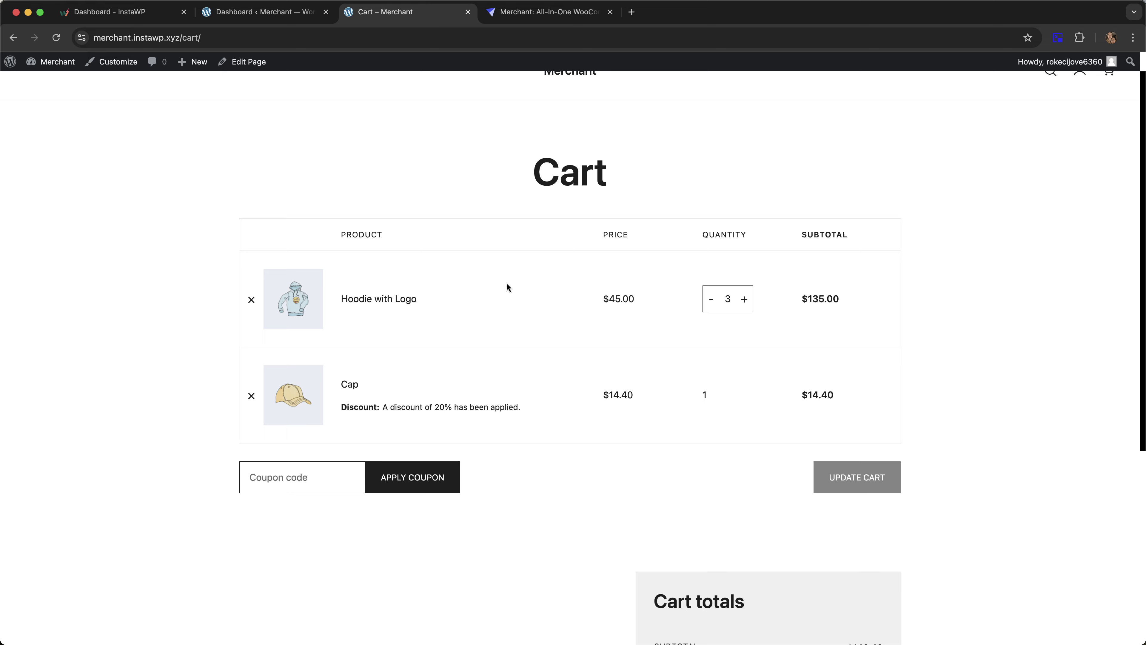
{"action": "scroll", "coordinate": [506, 283], "scroll_direction": "down", "scroll_amount": 2}
{"action": "left_click", "coordinate": [252, 381]}
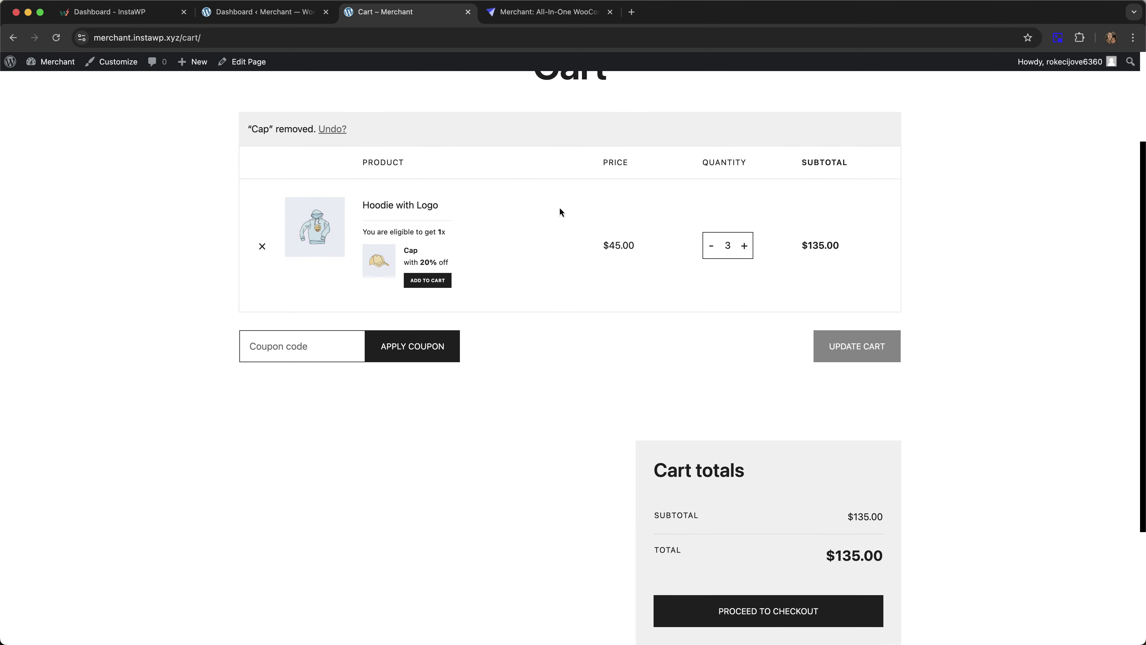
- Proceed to checkout and add the 20% off Cap from the offer in the order summary
{"action": "scroll", "coordinate": [590, 179], "scroll_direction": "down", "scroll_amount": 2}
{"action": "left_click", "coordinate": [763, 595]}
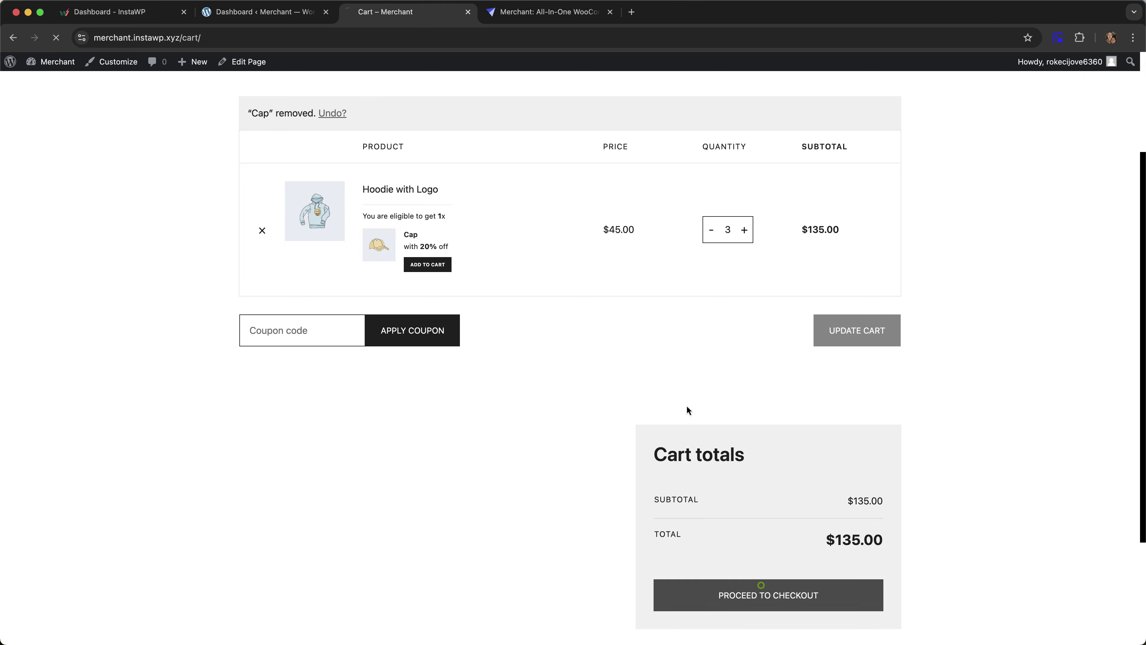
{"action": "scroll", "coordinate": [586, 217], "scroll_direction": "down", "scroll_amount": 5}
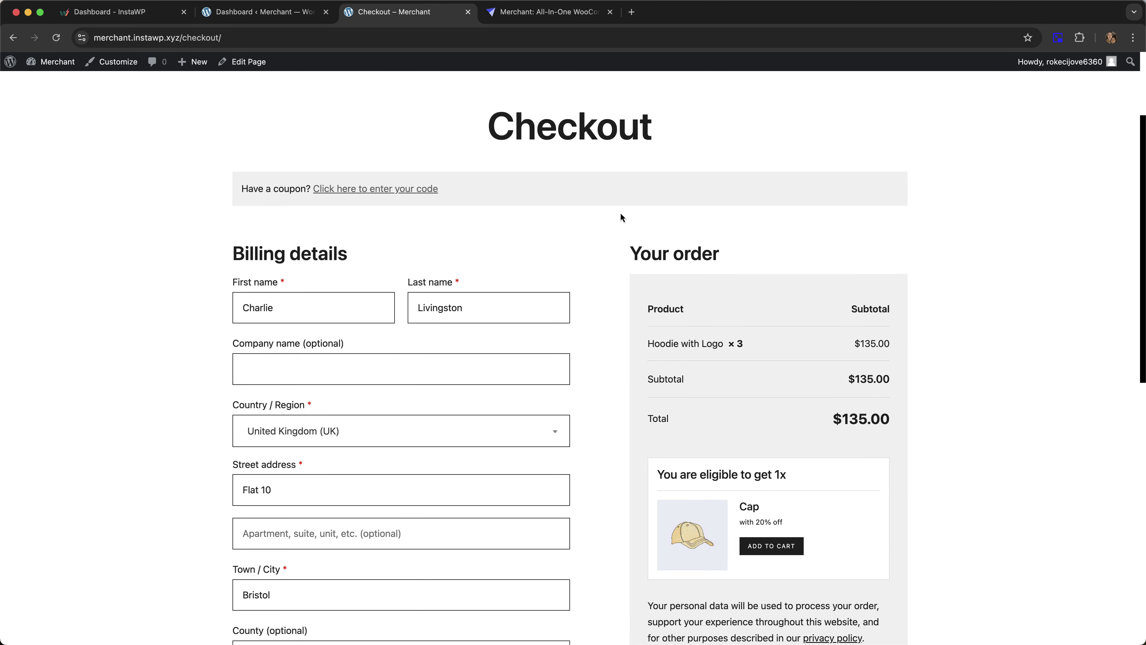
{"action": "scroll", "coordinate": [621, 213], "scroll_direction": "down", "scroll_amount": 2}
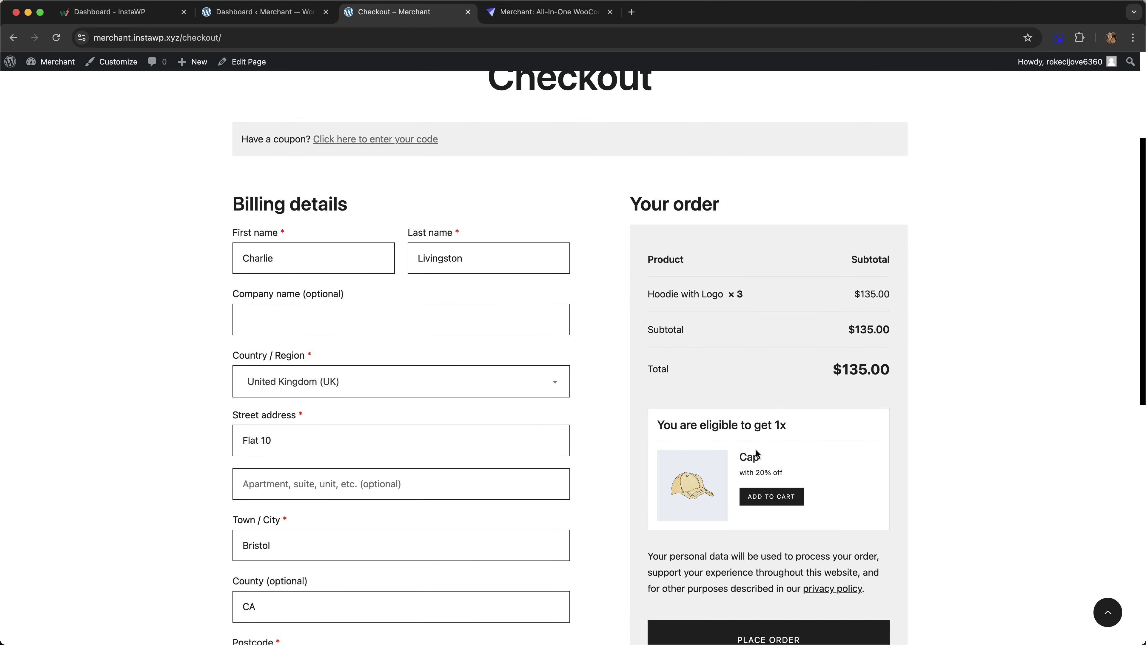
{"action": "scroll", "coordinate": [611, 270], "scroll_direction": "down", "scroll_amount": 1}
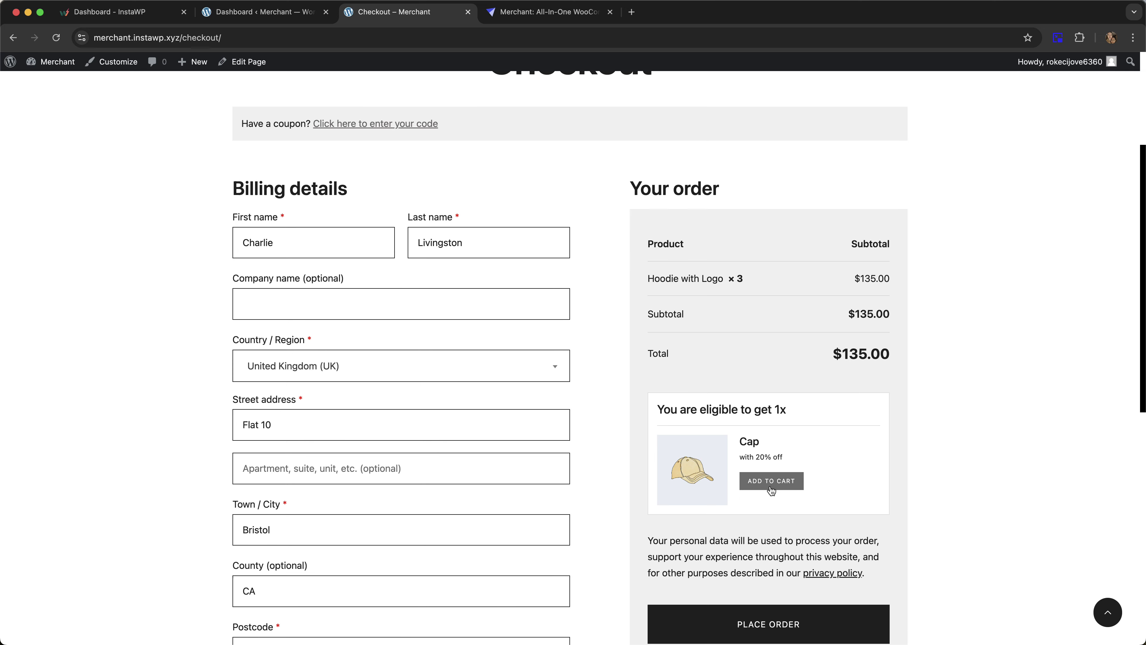
{"action": "left_click", "coordinate": [777, 480]}
{"action": "scroll", "coordinate": [626, 239], "scroll_direction": "down", "scroll_amount": 1}
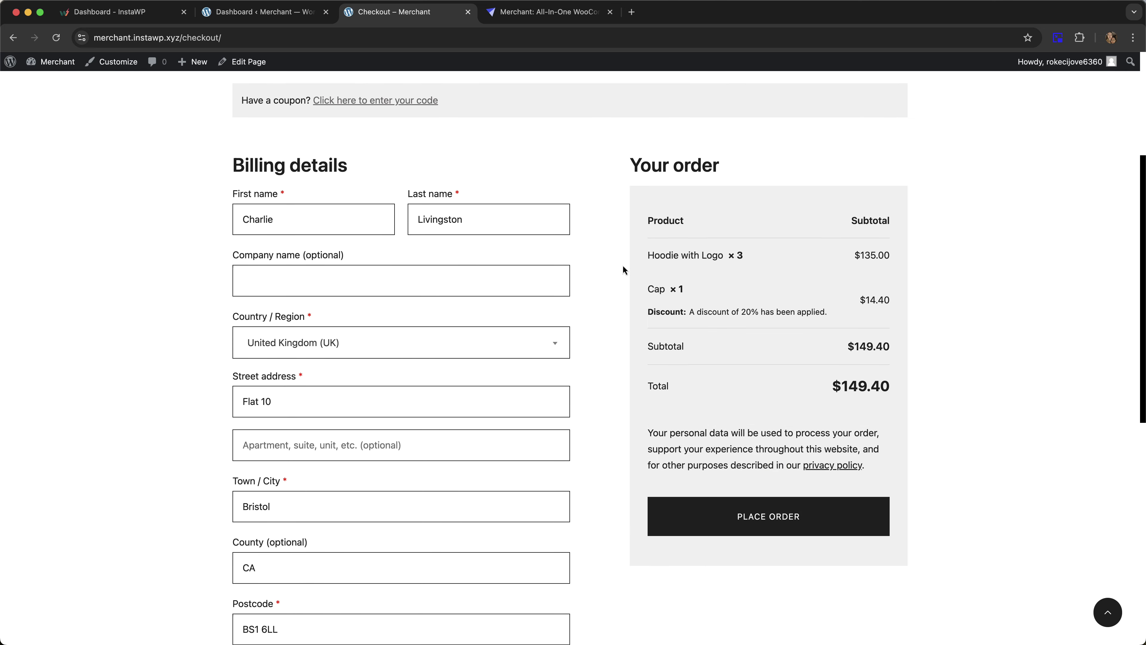
- Go back from checkout to the cart page and remove the Cap added at checkout
{"action": "scroll", "coordinate": [604, 253], "scroll_direction": "up", "scroll_amount": 1}
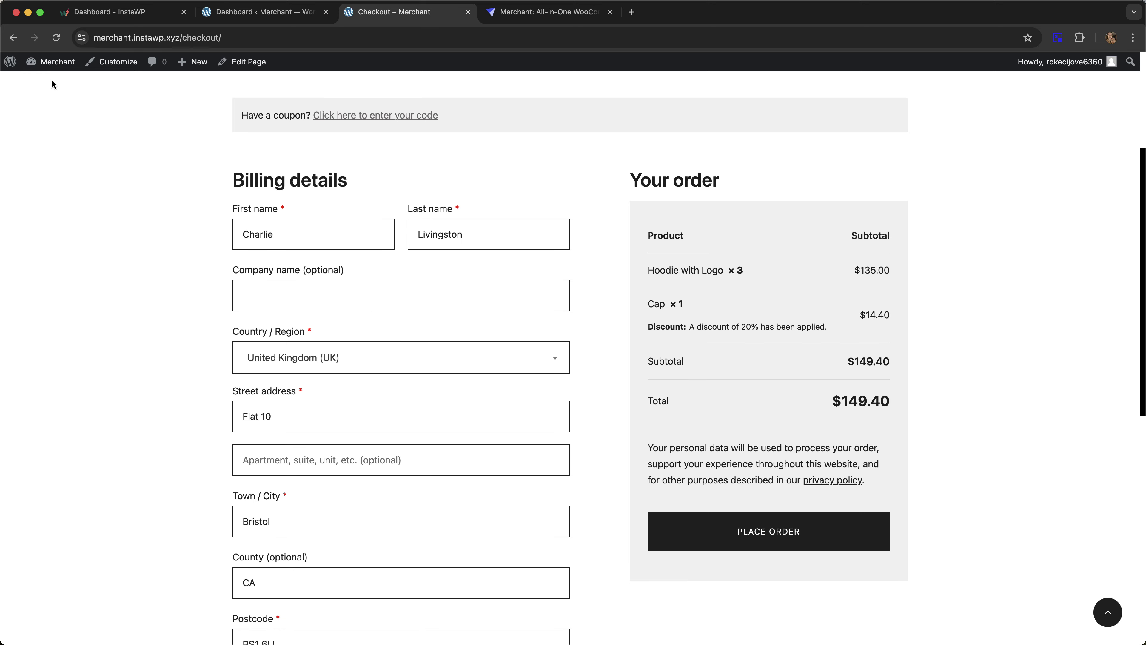
{"action": "left_click", "coordinate": [13, 37]}
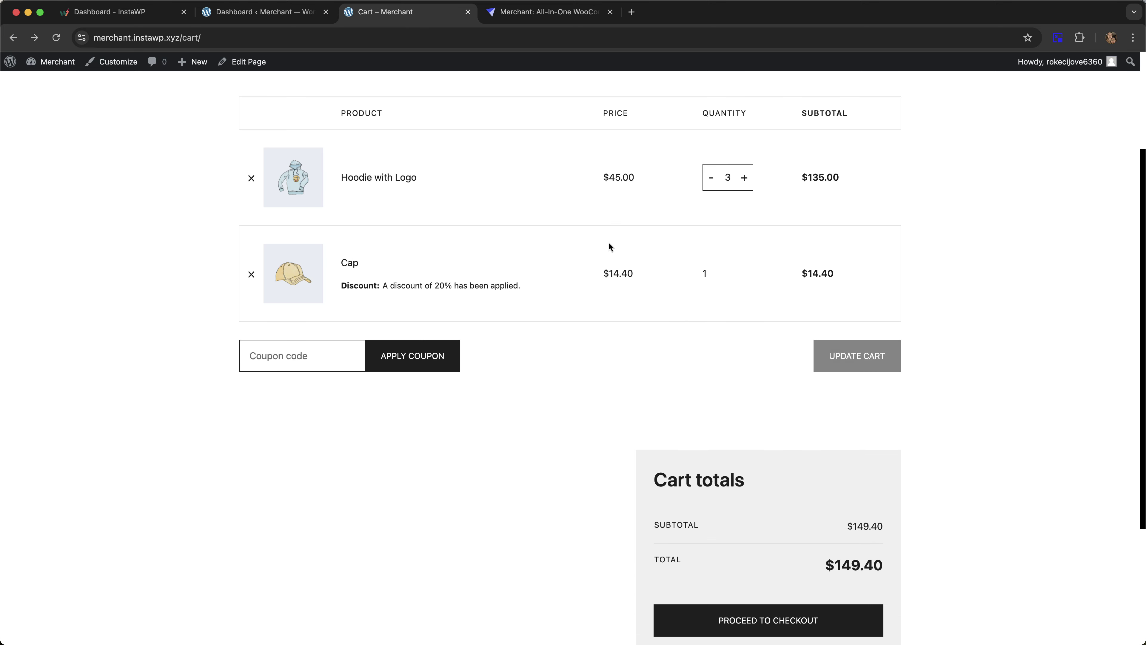
{"action": "left_click", "coordinate": [251, 274]}
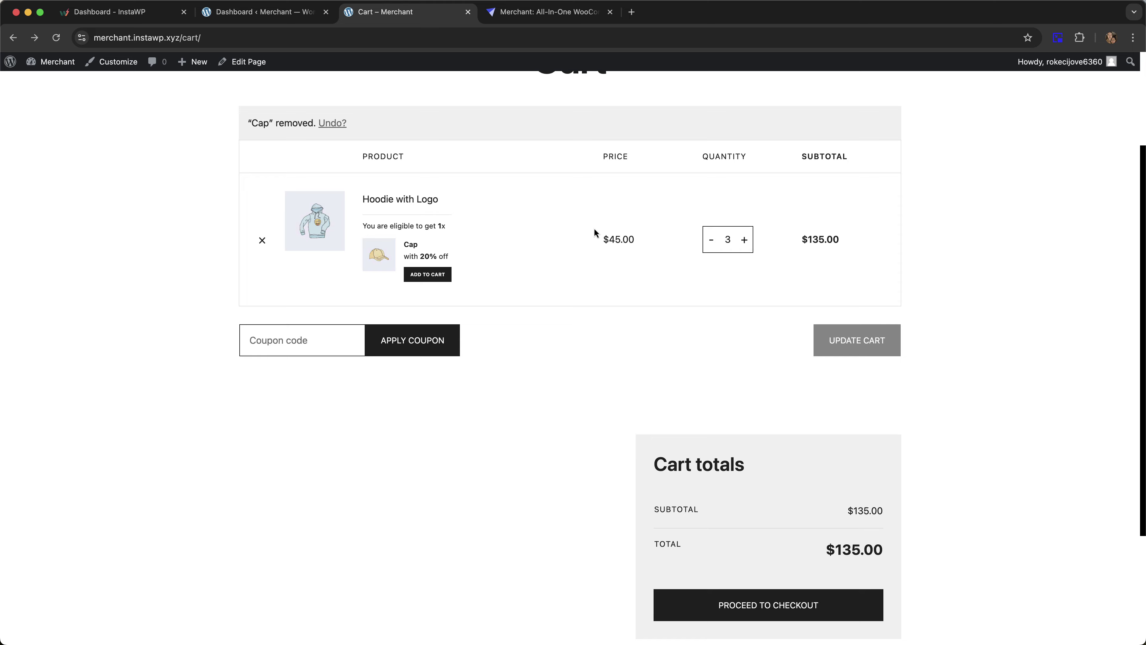
- Proceed to checkout with only the three Hoodie with Logo items and place the order
{"action": "scroll", "coordinate": [592, 226], "scroll_direction": "down", "scroll_amount": 3}
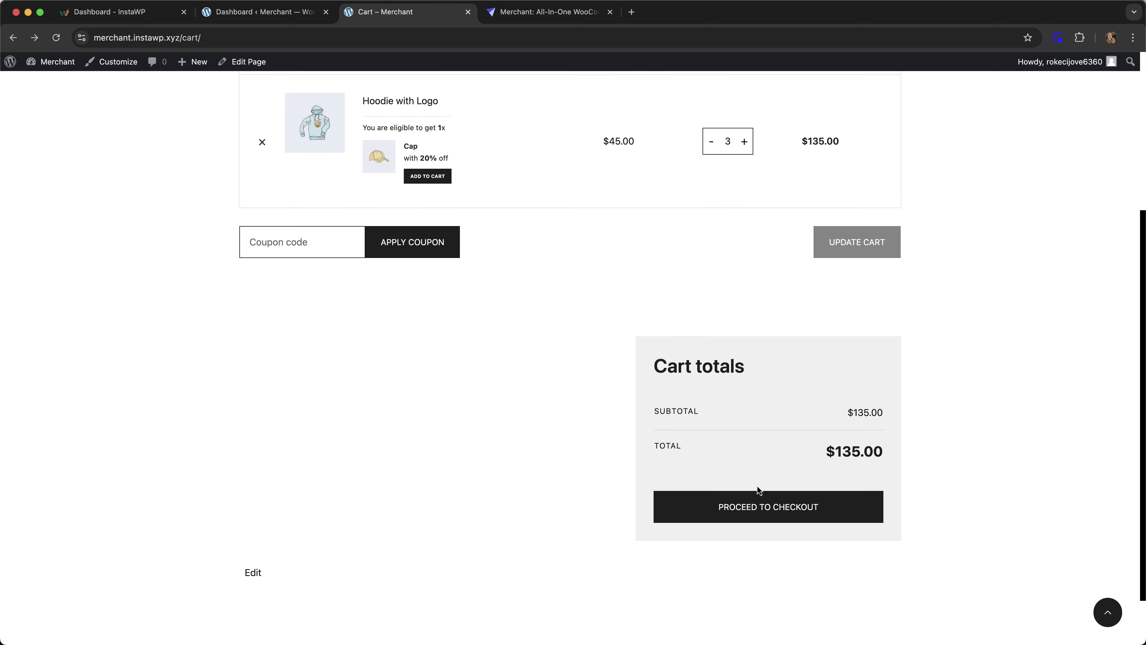
{"action": "left_click", "coordinate": [761, 504]}
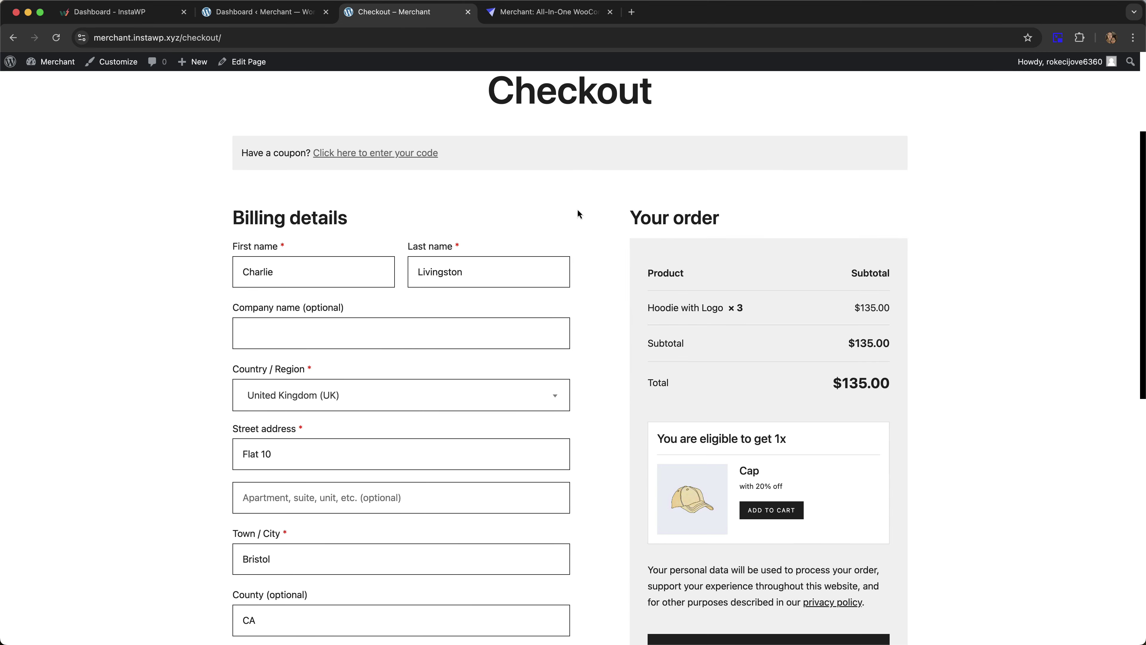
{"action": "scroll", "coordinate": [582, 212], "scroll_direction": "down", "scroll_amount": 3}
{"action": "left_click", "coordinate": [778, 500]}
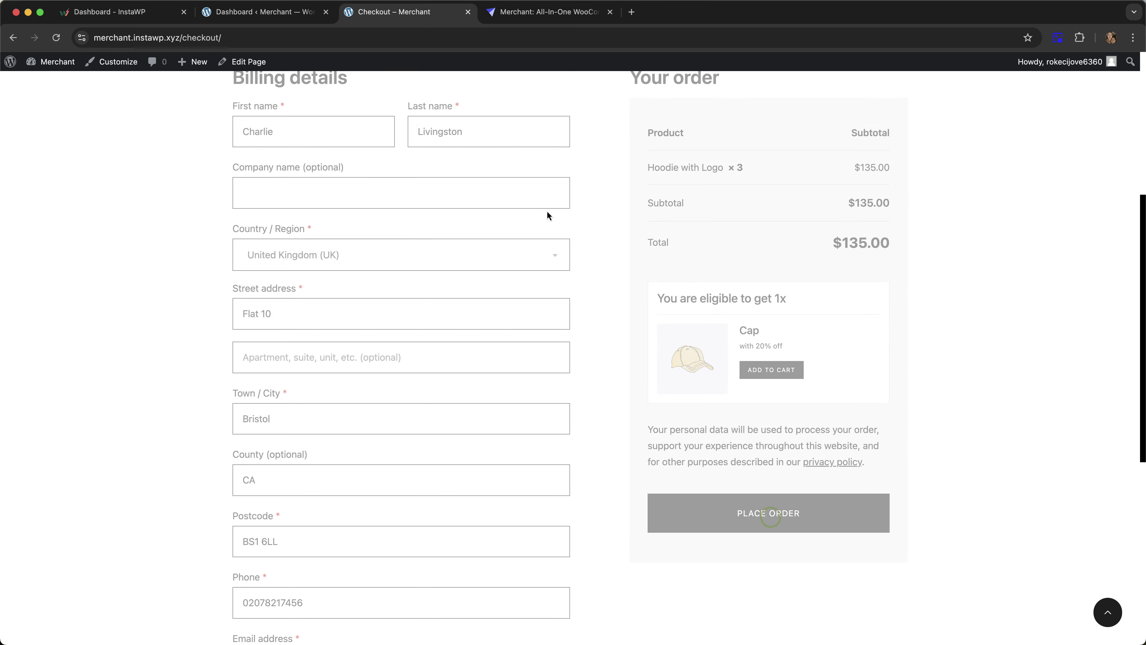
- Add the Cap from the last-chance offer on the Order received page and check its discount in the cart
{"action": "scroll", "coordinate": [575, 207], "scroll_direction": "down", "scroll_amount": 3}
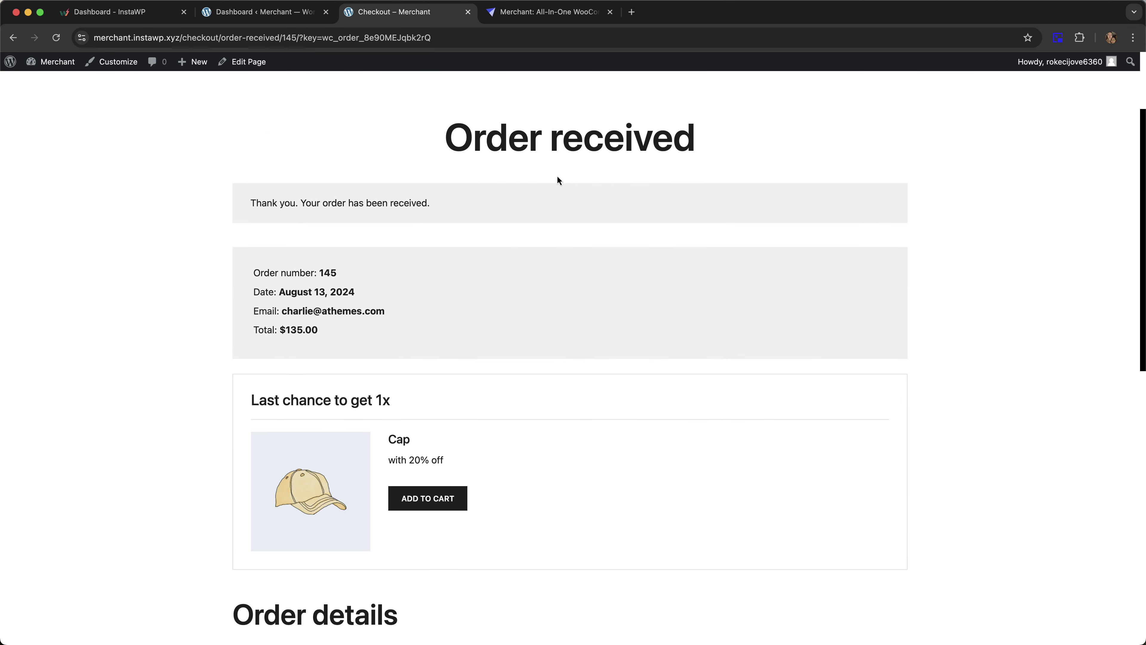
{"action": "scroll", "coordinate": [559, 178], "scroll_direction": "down", "scroll_amount": 2}
{"action": "scroll", "coordinate": [560, 178], "scroll_direction": "down", "scroll_amount": 1}
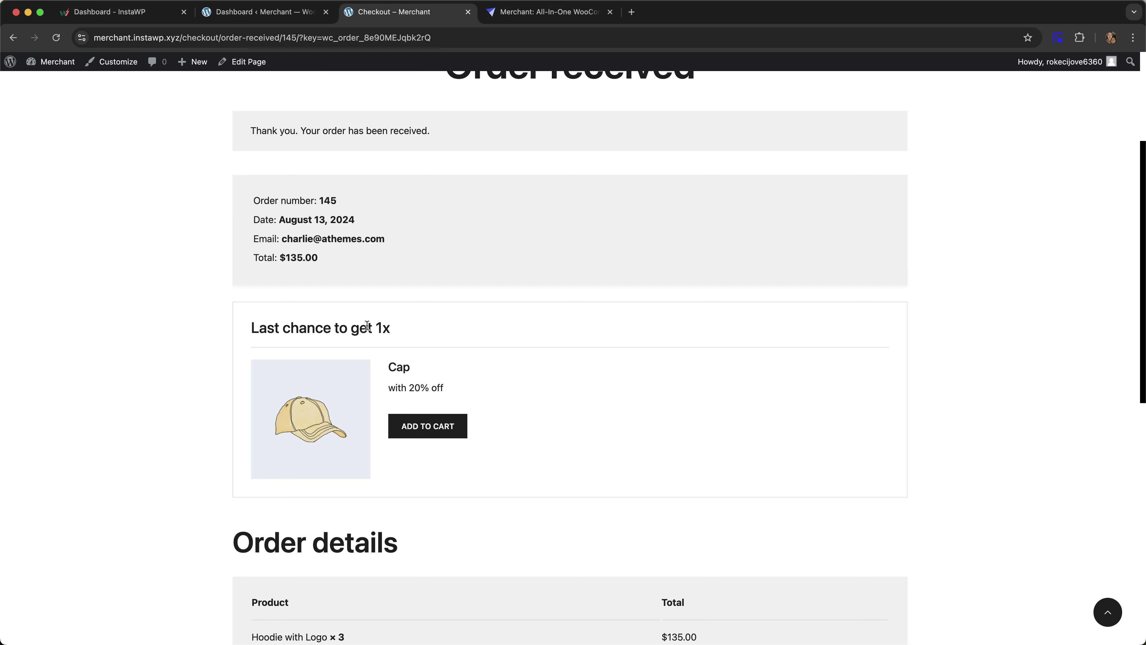
{"action": "scroll", "coordinate": [436, 312], "scroll_direction": "down", "scroll_amount": 1}
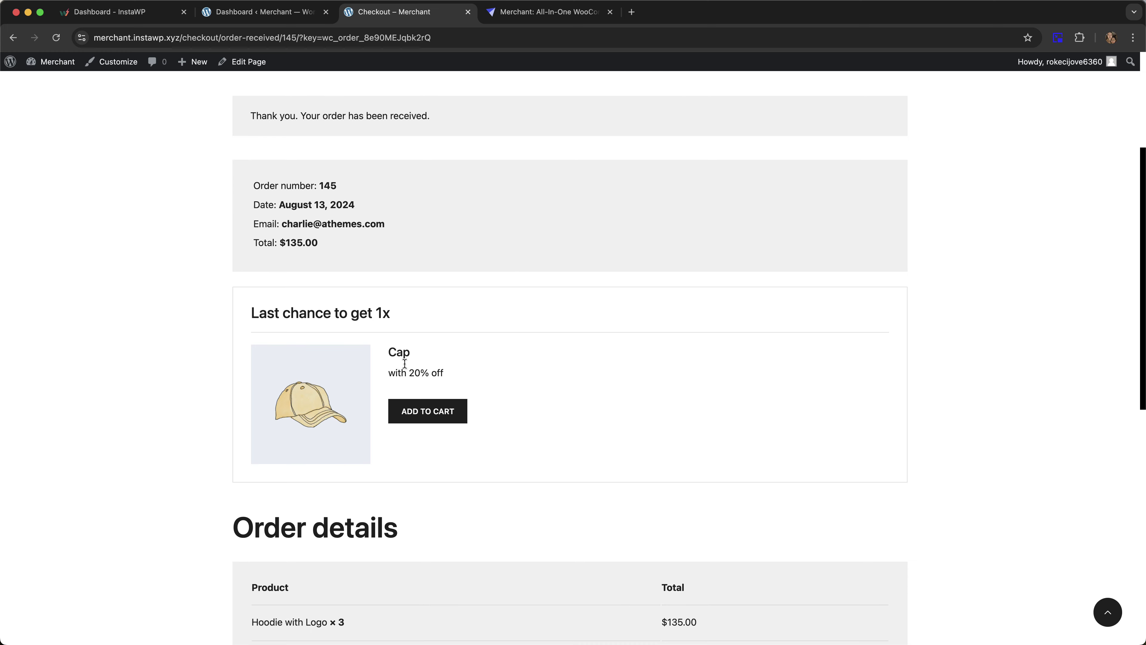
{"action": "scroll", "coordinate": [514, 338], "scroll_direction": "down", "scroll_amount": 1}
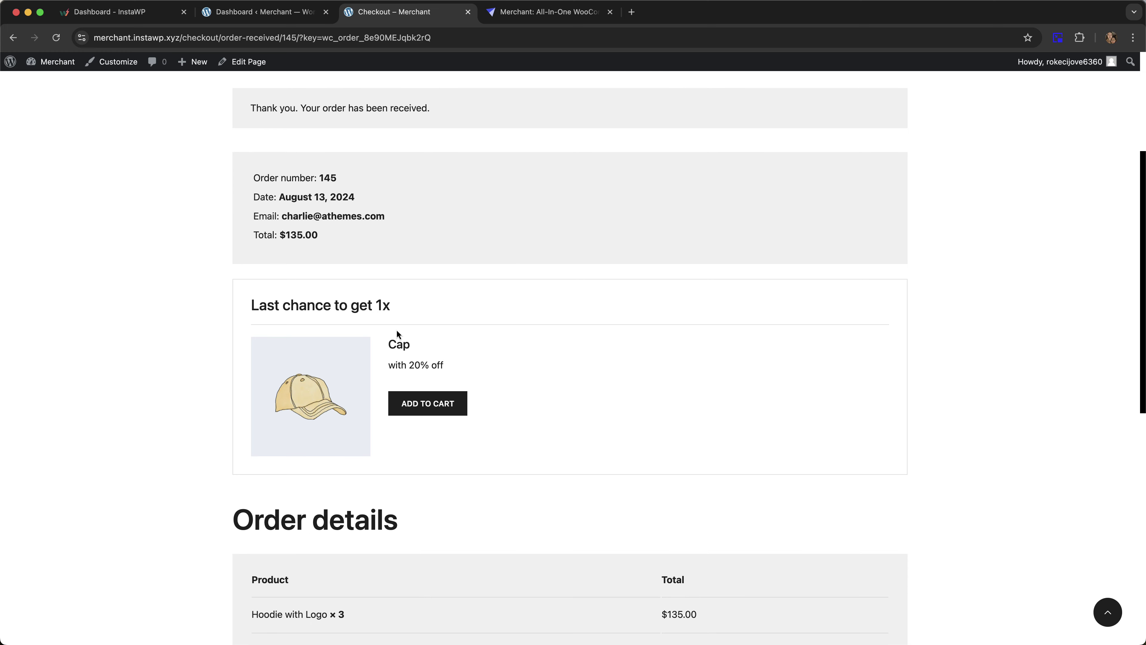
{"action": "left_click", "coordinate": [434, 405]}
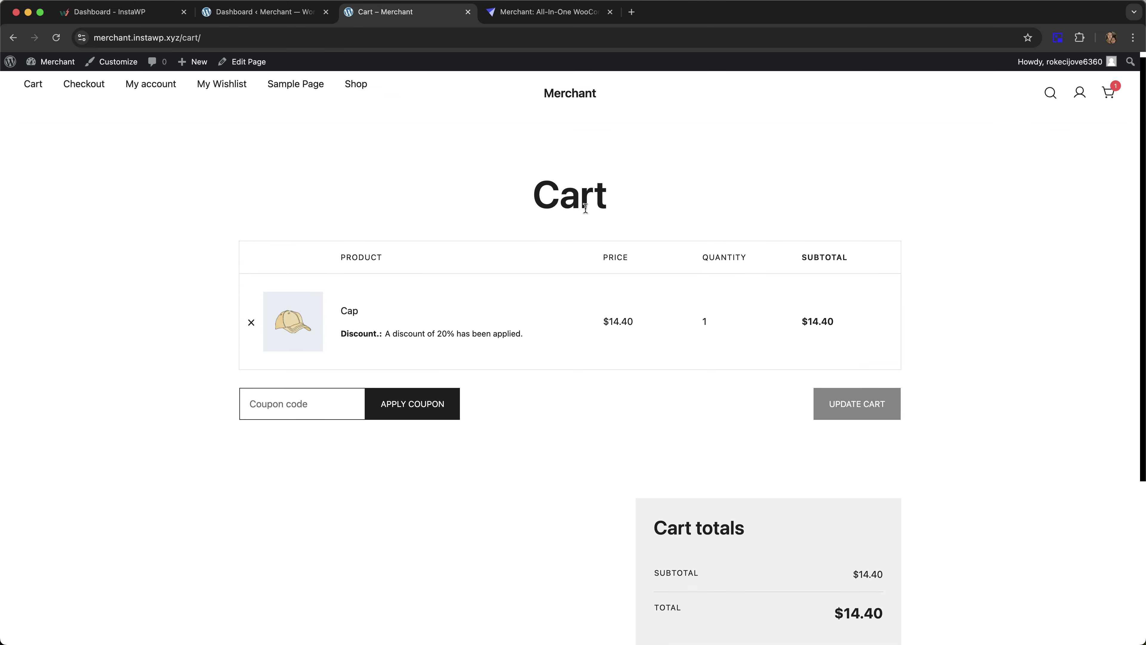
{"action": "scroll", "coordinate": [607, 255], "scroll_direction": "down", "scroll_amount": 3}
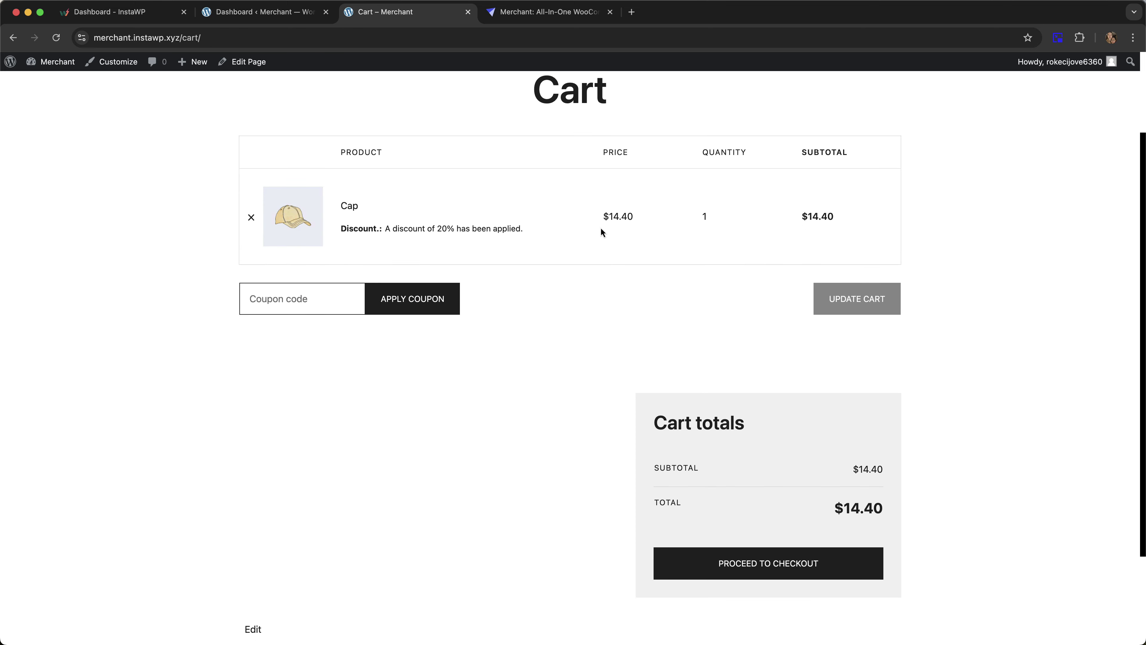
{"action": "scroll", "coordinate": [603, 230], "scroll_direction": "up", "scroll_amount": 2}
{"action": "scroll", "coordinate": [626, 234], "scroll_direction": "up", "scroll_amount": 2}
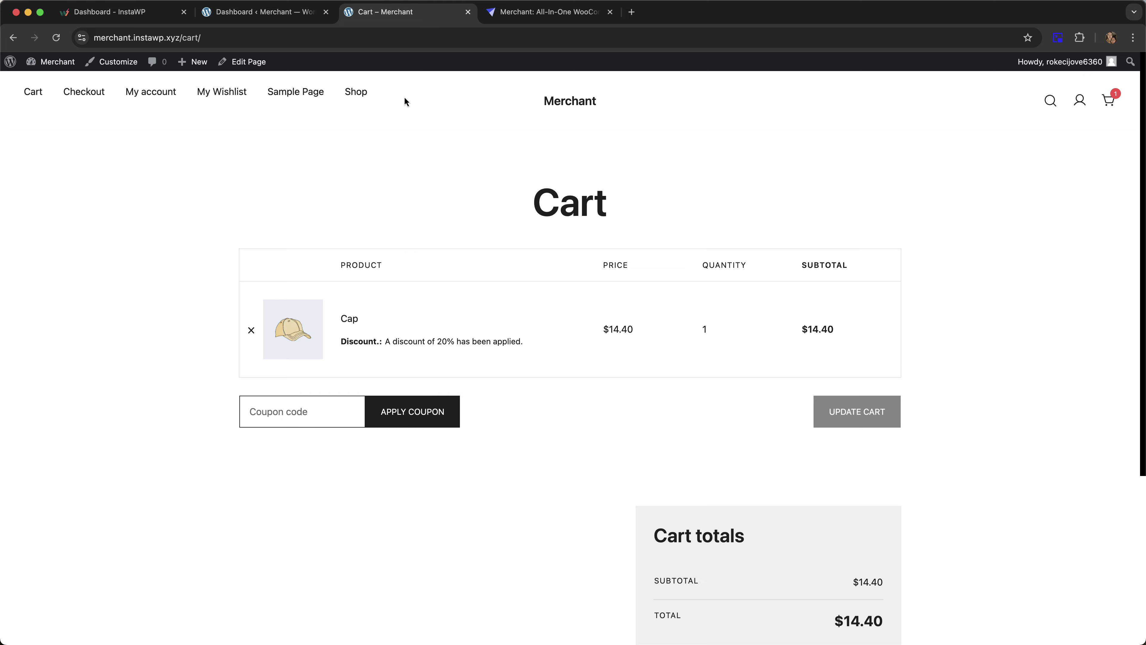
- Return to the Campaign 1 settings in the Merchant dashboard and collapse the Cart Page section
{"action": "left_click", "coordinate": [254, 18]}
{"action": "scroll", "coordinate": [430, 248], "scroll_direction": "down", "scroll_amount": 5}
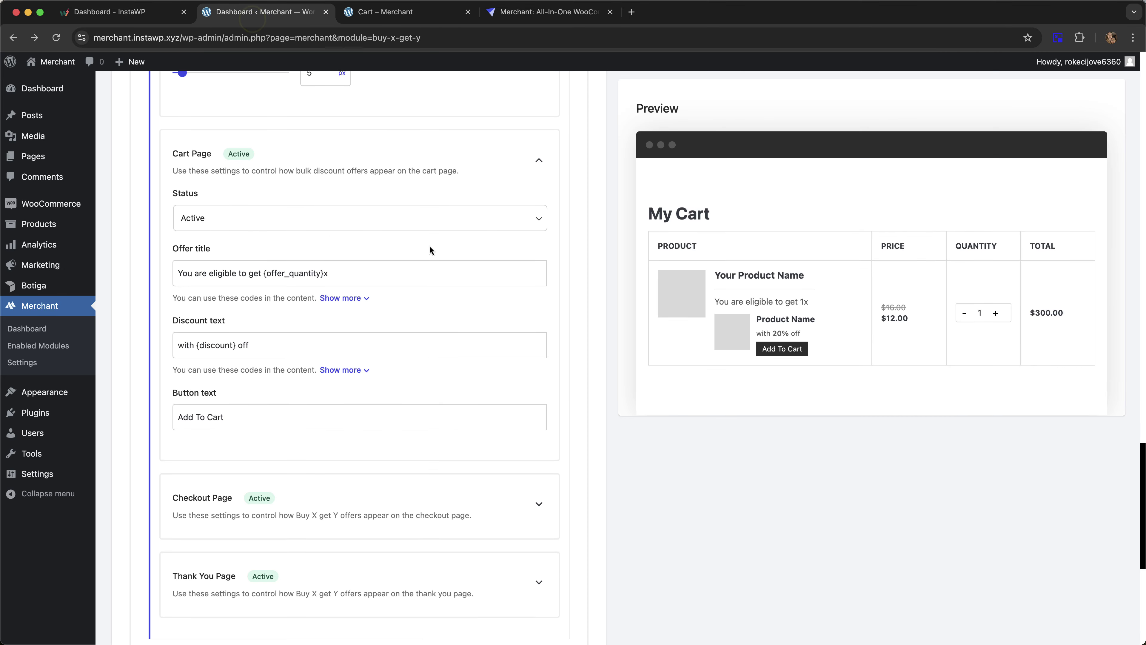
{"action": "scroll", "coordinate": [336, 443], "scroll_direction": "down", "scroll_amount": 1}
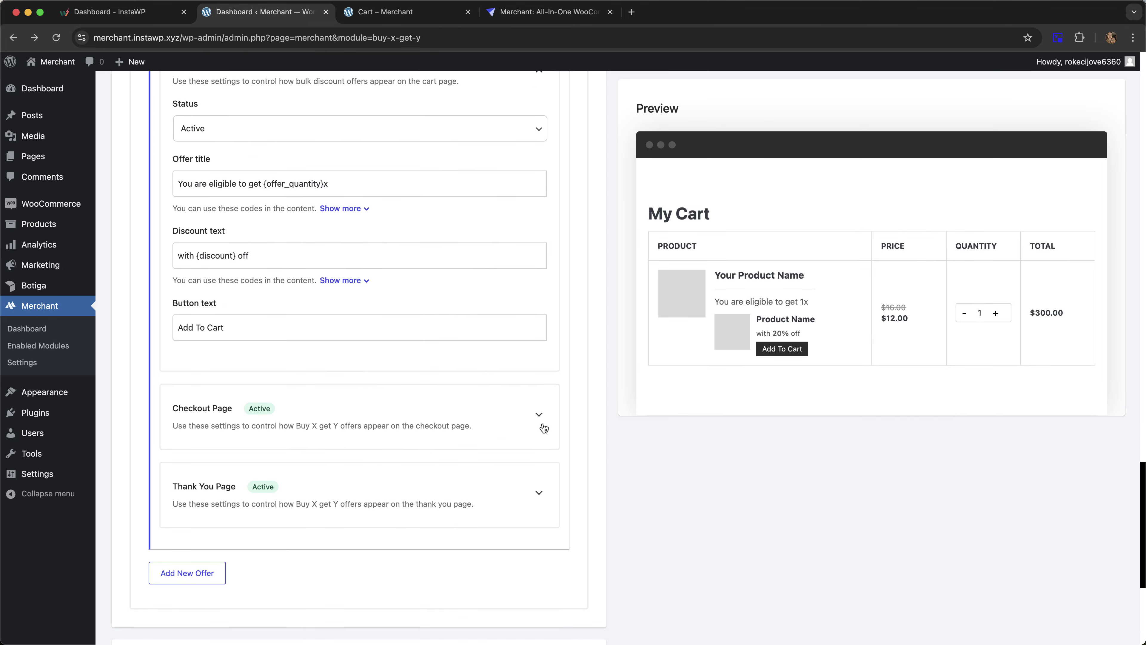
{"action": "scroll", "coordinate": [388, 311], "scroll_direction": "up", "scroll_amount": 8}
{"action": "left_click", "coordinate": [538, 277]}
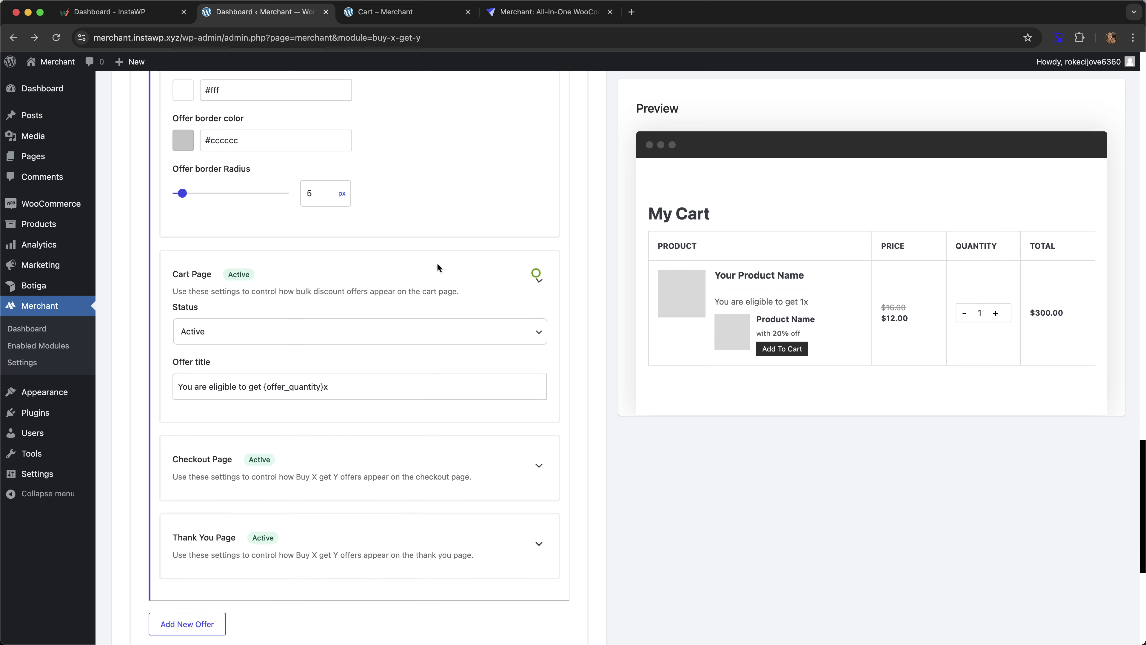
- Review Campaign 1's Product Single Page text and style options with the preview, up to the offer's trigger settings
{"action": "scroll", "coordinate": [384, 236], "scroll_direction": "up", "scroll_amount": 2}
{"action": "scroll", "coordinate": [390, 235], "scroll_direction": "up", "scroll_amount": 10}
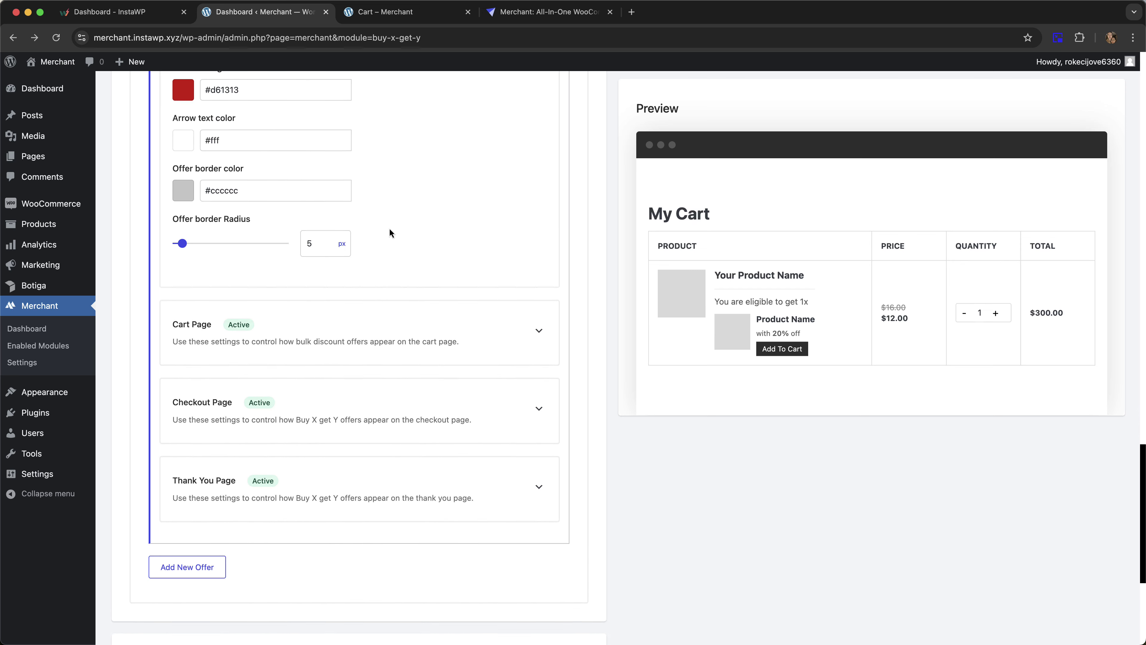
{"action": "scroll", "coordinate": [443, 206], "scroll_direction": "up", "scroll_amount": 10}
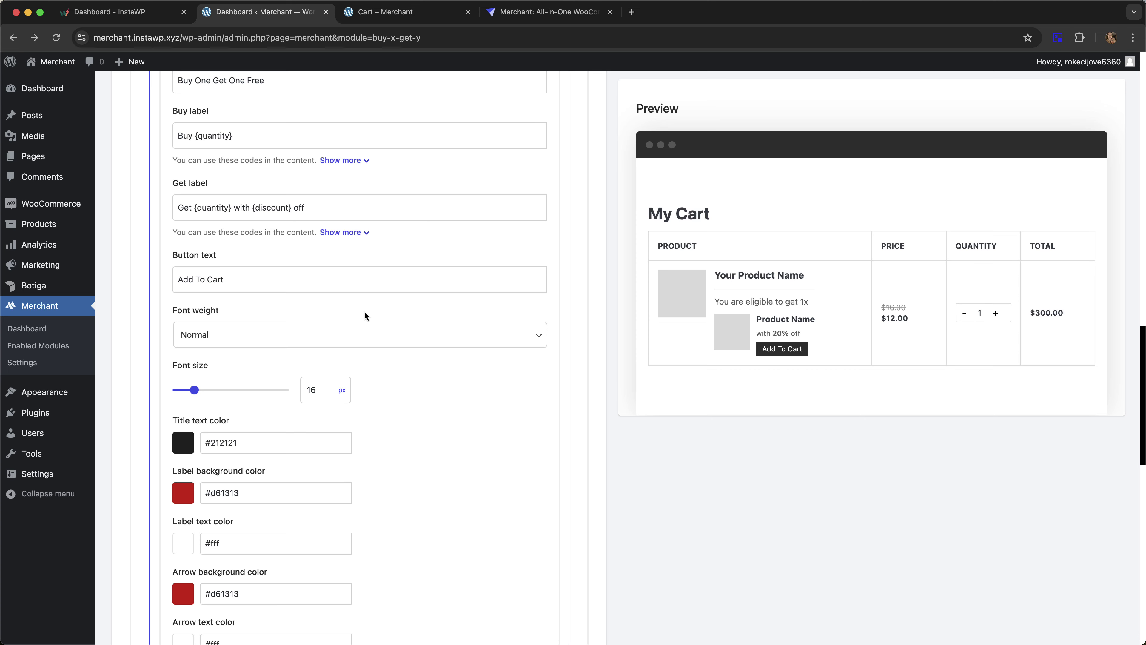
{"action": "scroll", "coordinate": [365, 312], "scroll_direction": "up", "scroll_amount": 10}
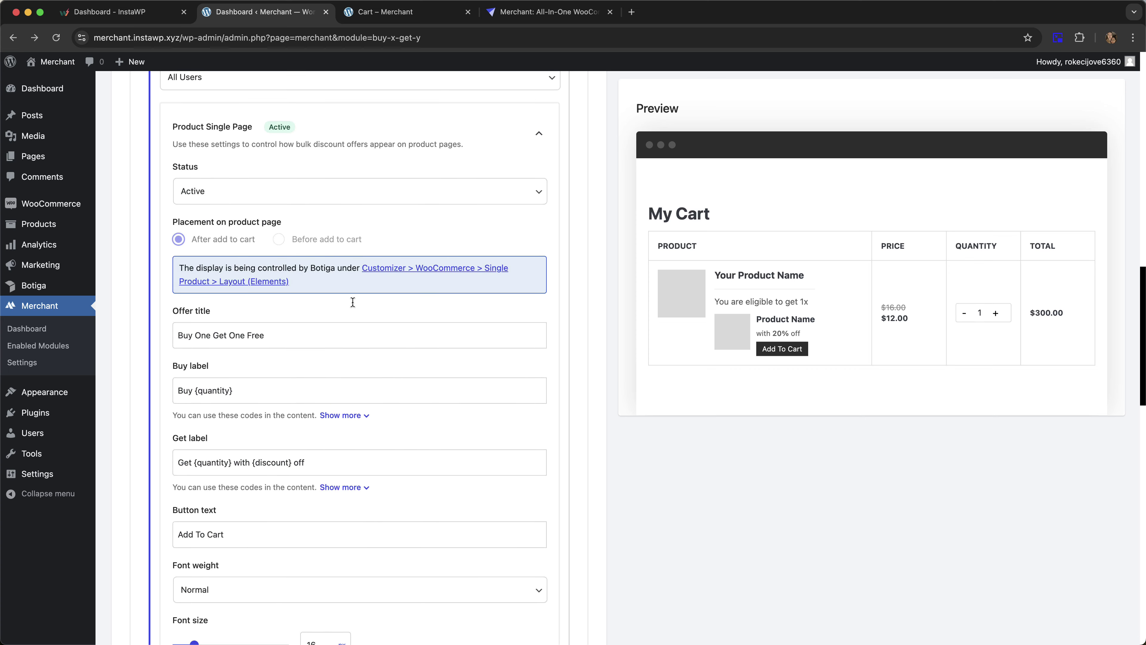
{"action": "scroll", "coordinate": [353, 302], "scroll_direction": "down", "scroll_amount": 12}
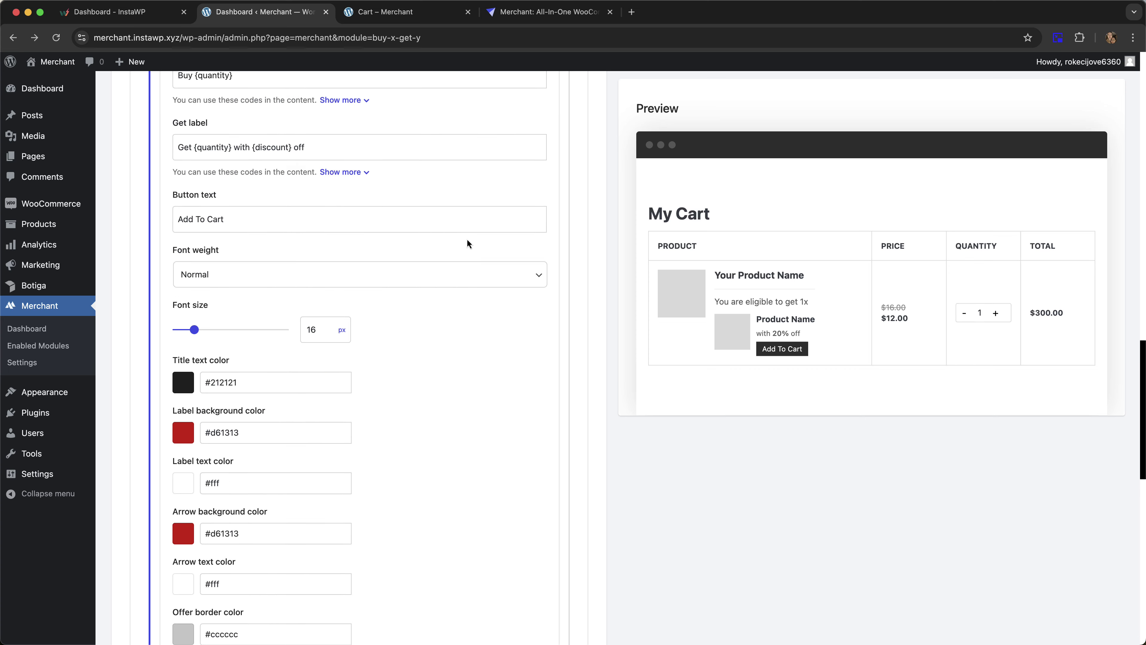
{"action": "scroll", "coordinate": [411, 232], "scroll_direction": "down", "scroll_amount": 1}
{"action": "scroll", "coordinate": [466, 279], "scroll_direction": "down", "scroll_amount": 1}
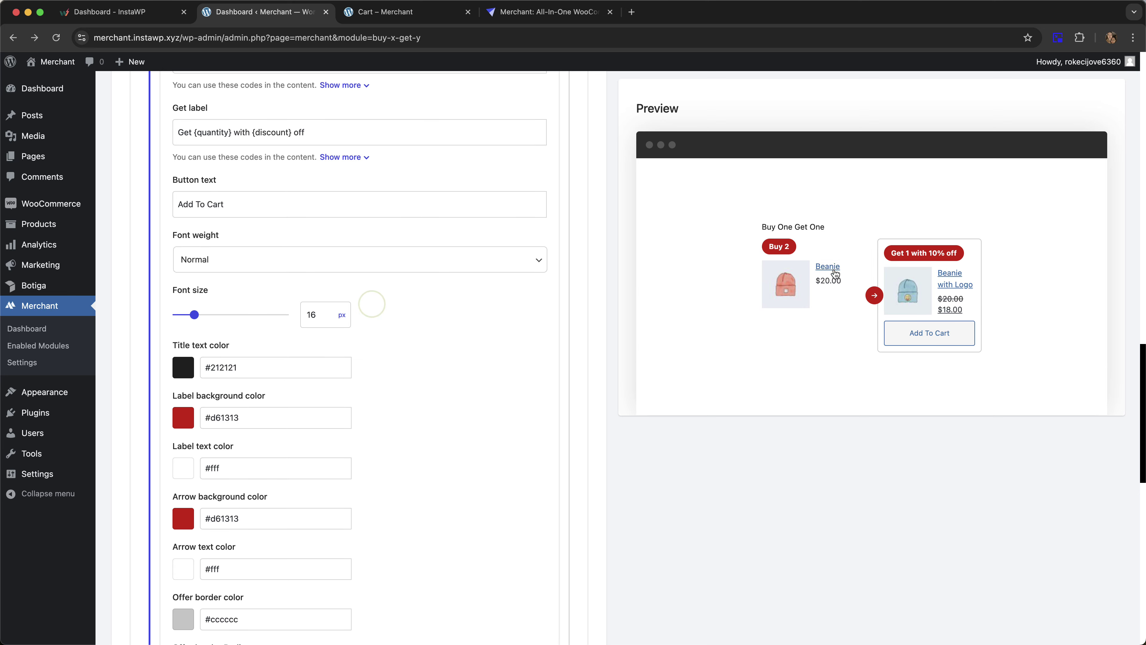
{"action": "scroll", "coordinate": [316, 251], "scroll_direction": "down", "scroll_amount": 1}
{"action": "scroll", "coordinate": [374, 237], "scroll_direction": "up", "scroll_amount": 1}
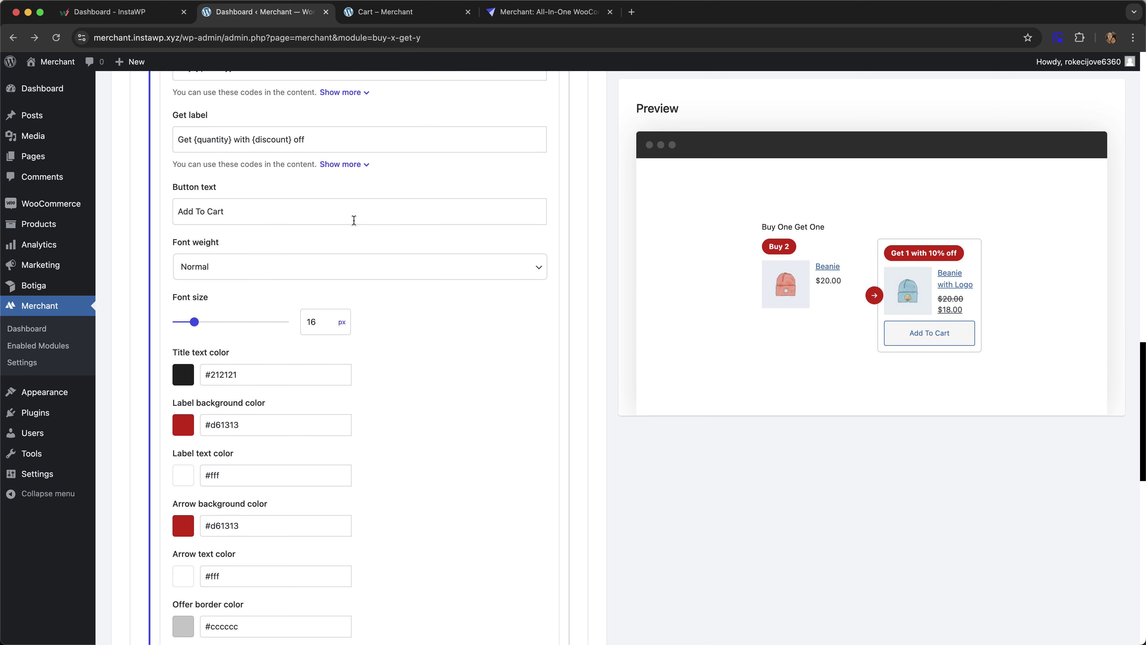
{"action": "scroll", "coordinate": [375, 218], "scroll_direction": "up", "scroll_amount": 10}
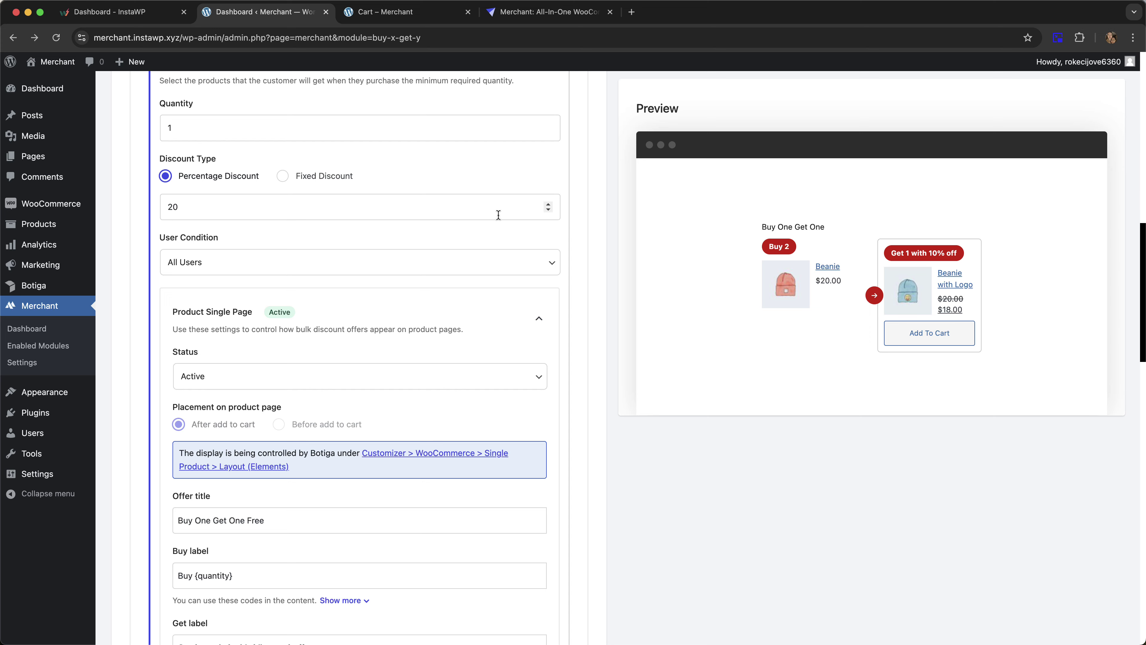
{"action": "scroll", "coordinate": [498, 215], "scroll_direction": "up", "scroll_amount": 10}
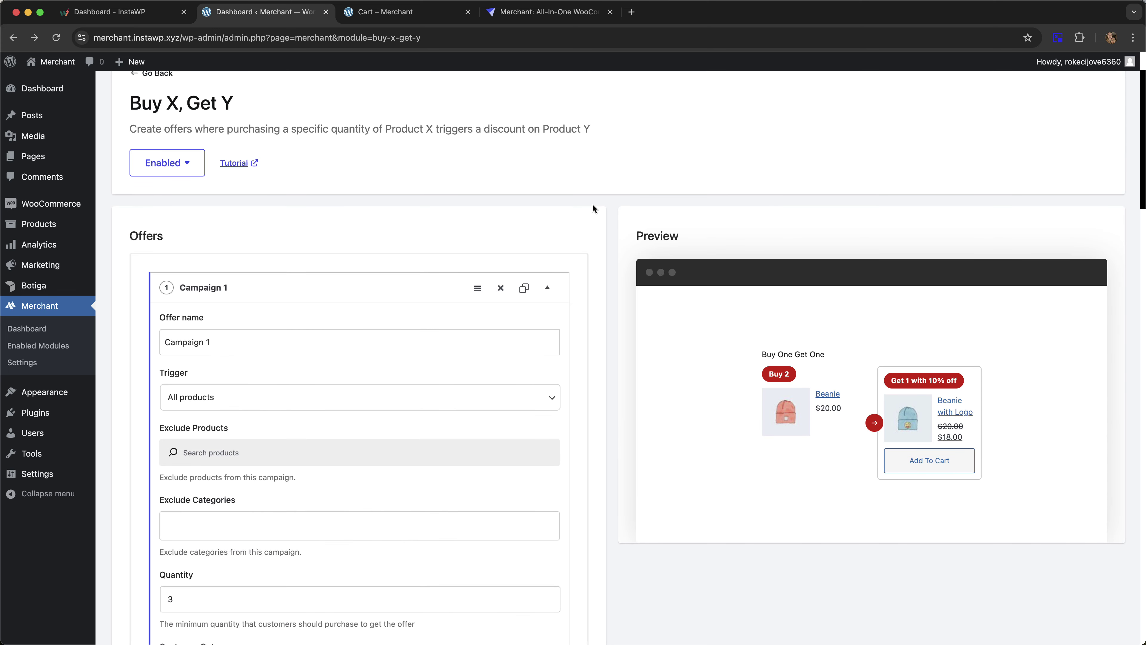
{"action": "scroll", "coordinate": [592, 208], "scroll_direction": "up", "scroll_amount": 2}
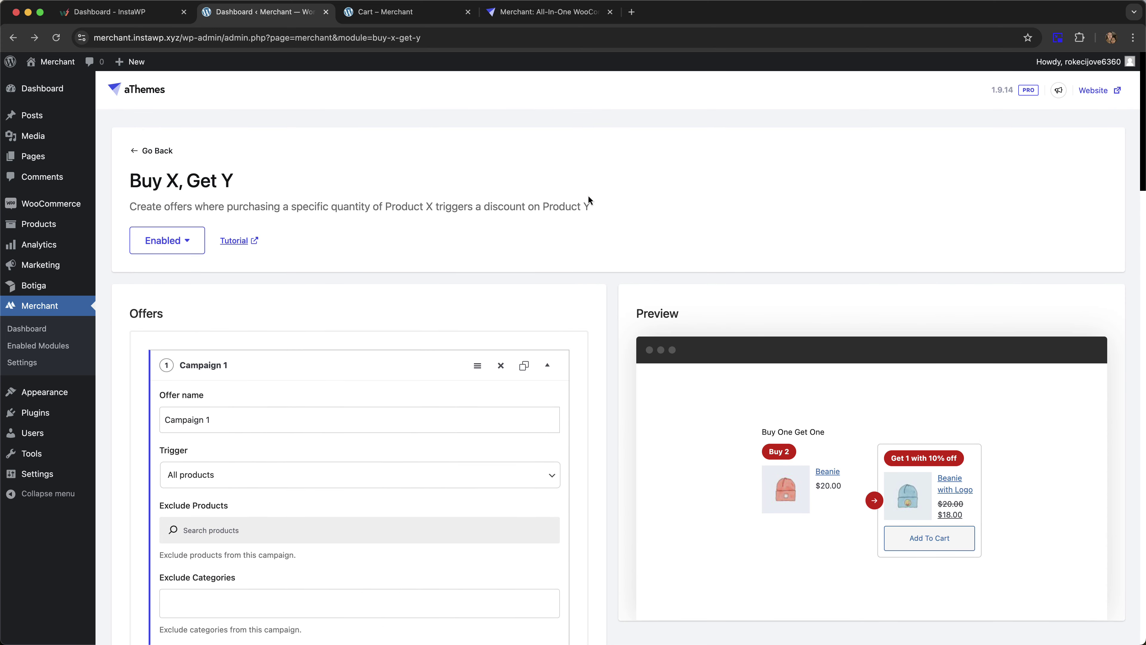